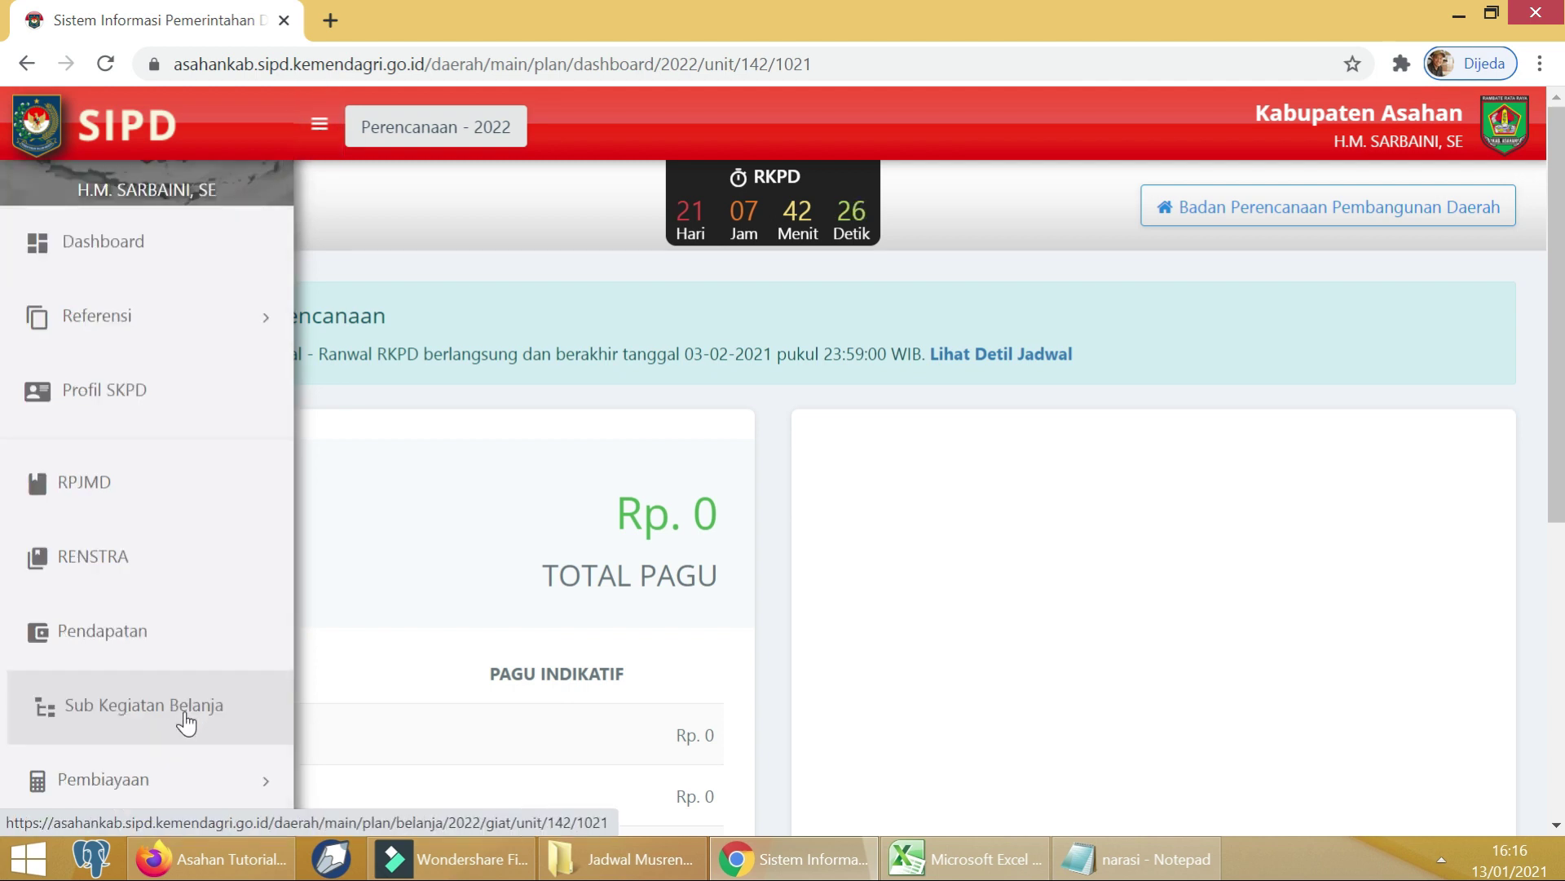
Start a new Kegiatan entry for Sub Kegiatan Belanja and set its Sub Unit to Badan Perencanaan Pembangunan Daerah.
{"action": "left_click", "coordinate": [185, 716]}
{"action": "scroll", "coordinate": [1191, 622], "scroll_direction": "down", "scroll_amount": 3}
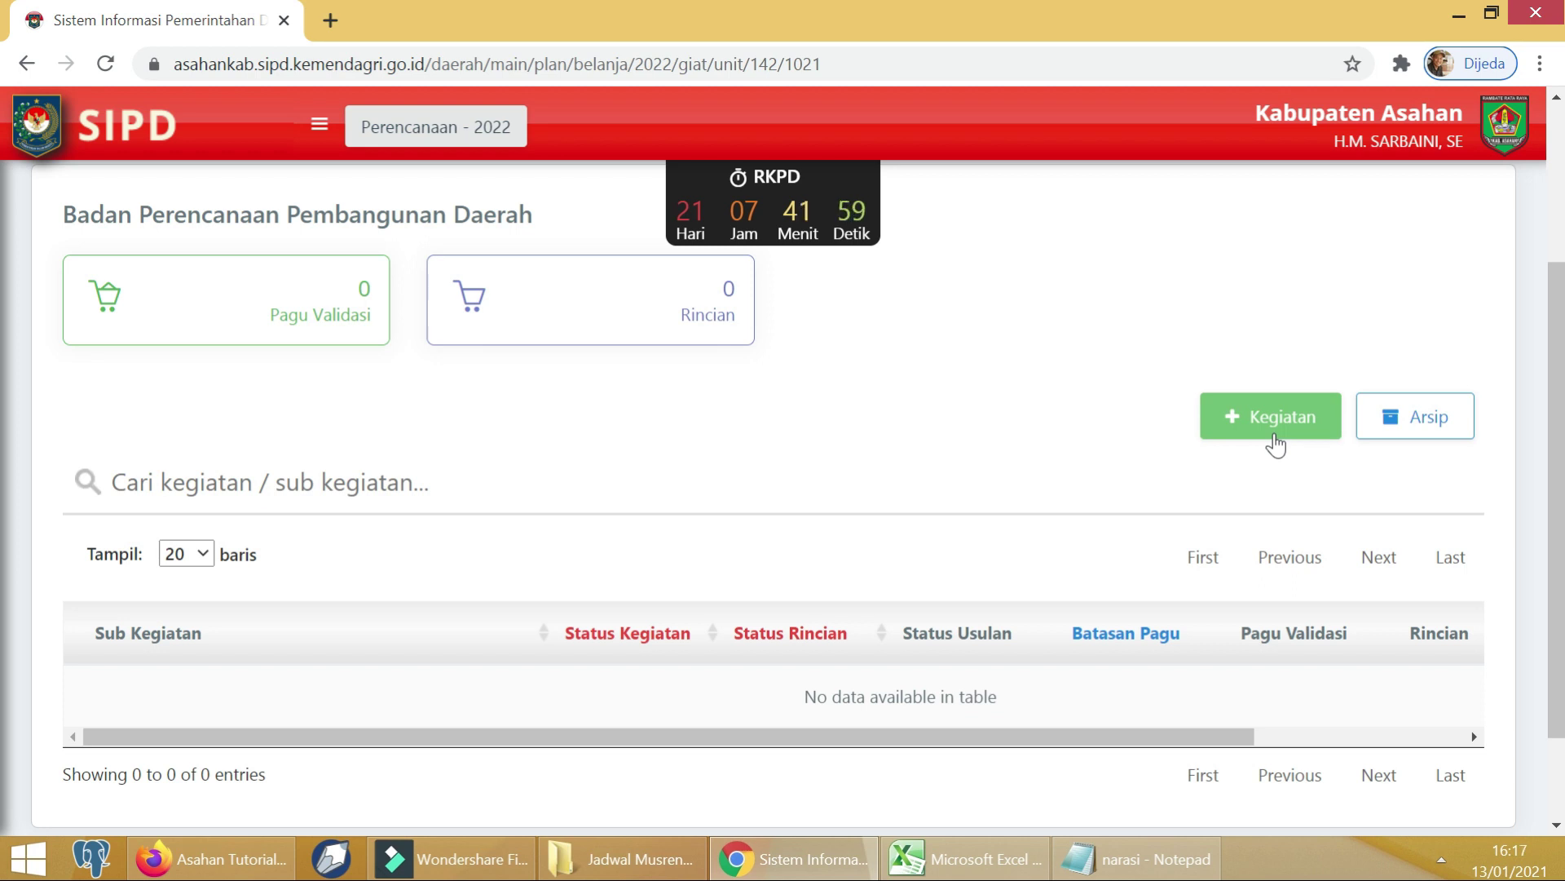
{"action": "left_click", "coordinate": [1275, 441]}
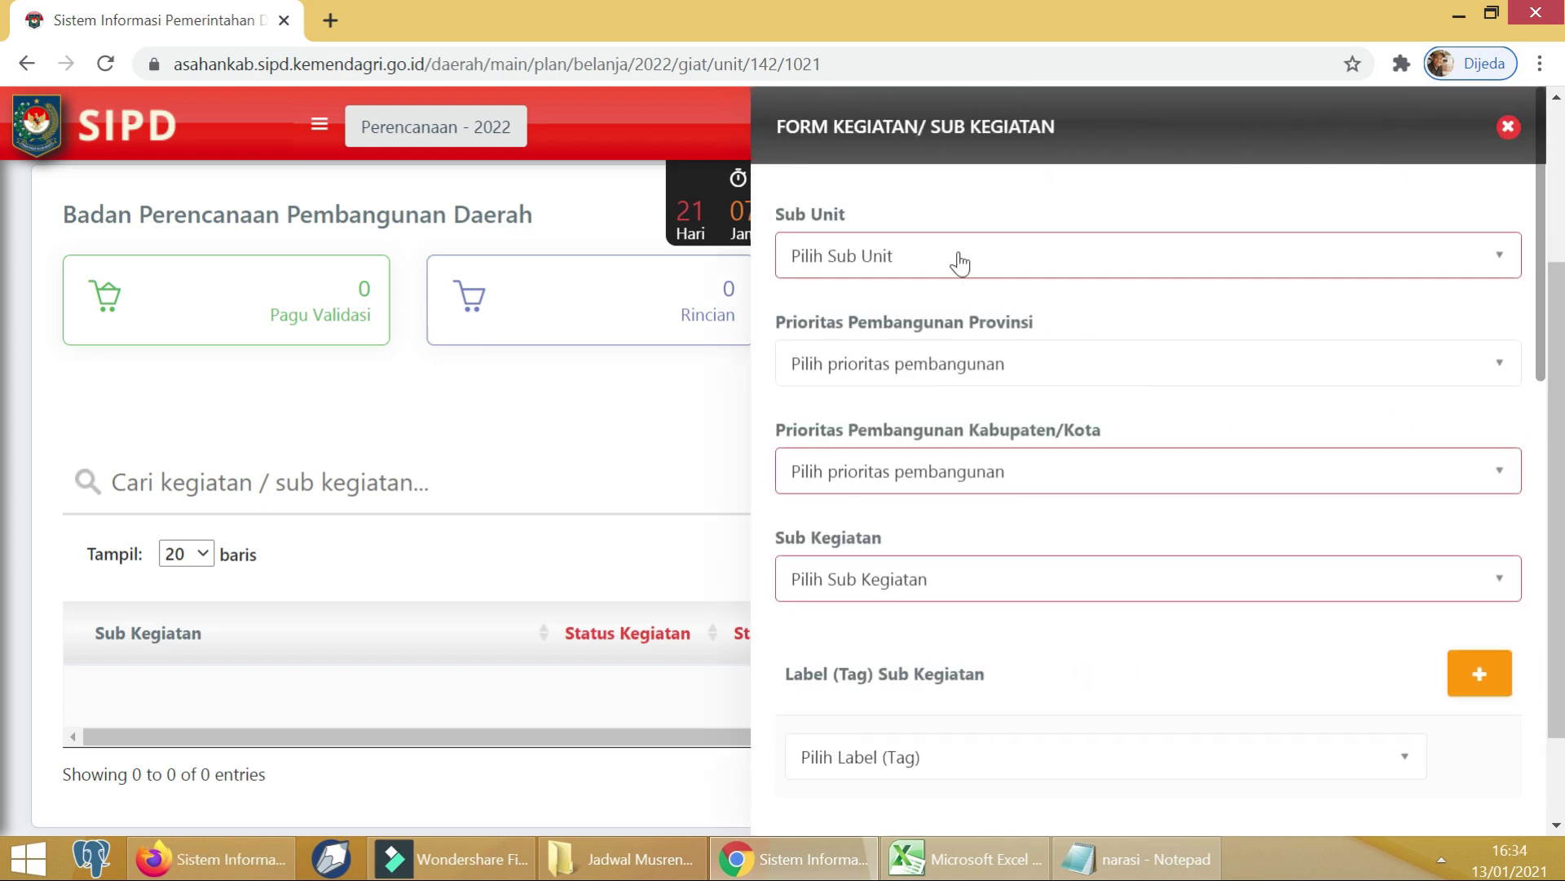
{"action": "left_click", "coordinate": [960, 261]}
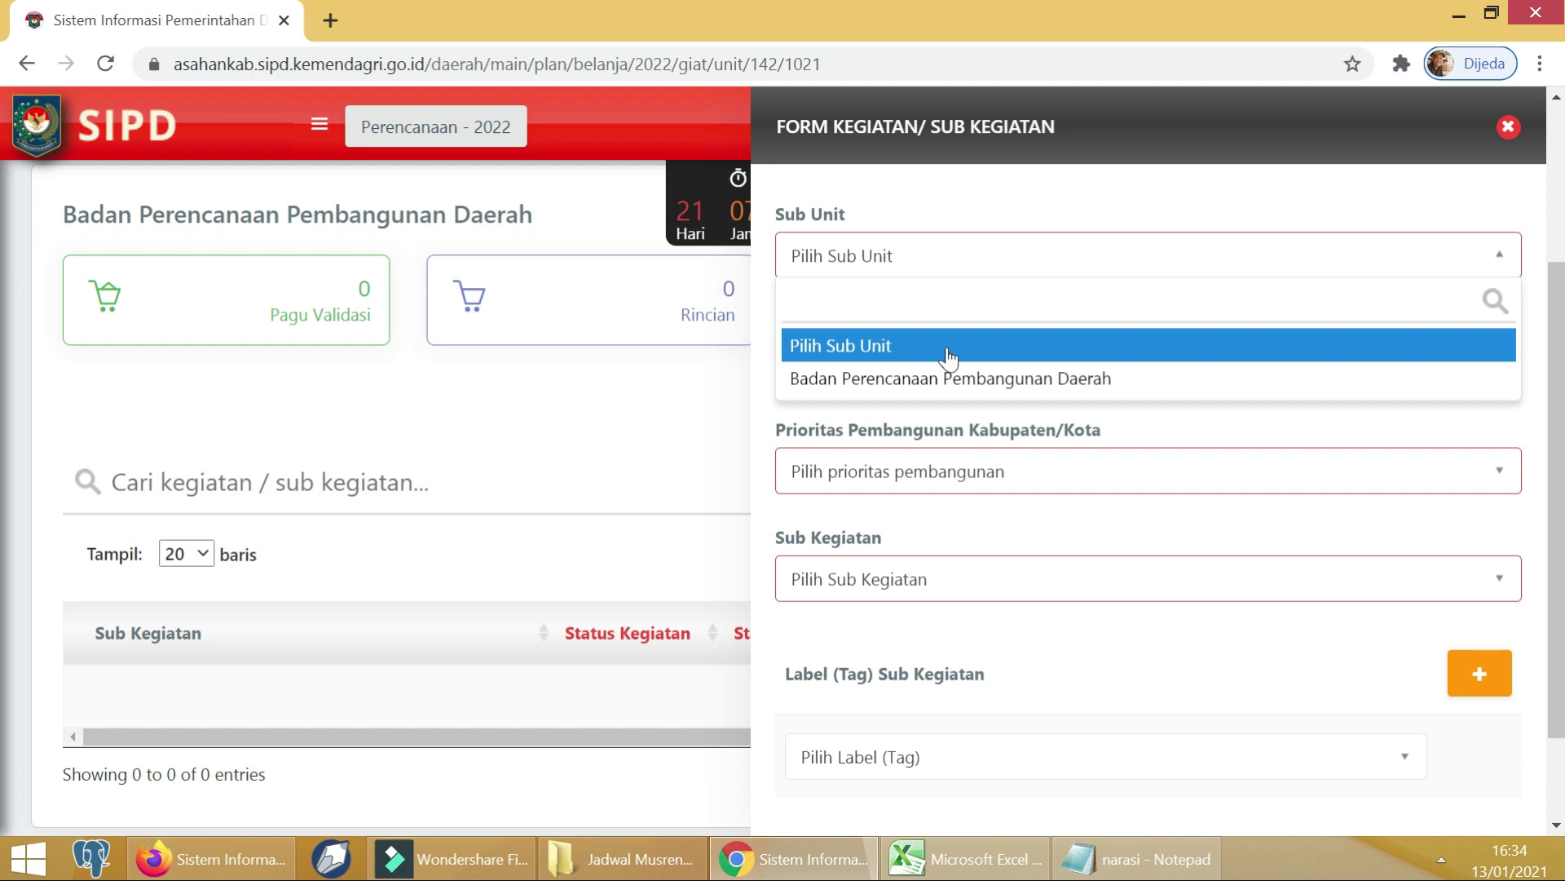
{"action": "left_click", "coordinate": [944, 379]}
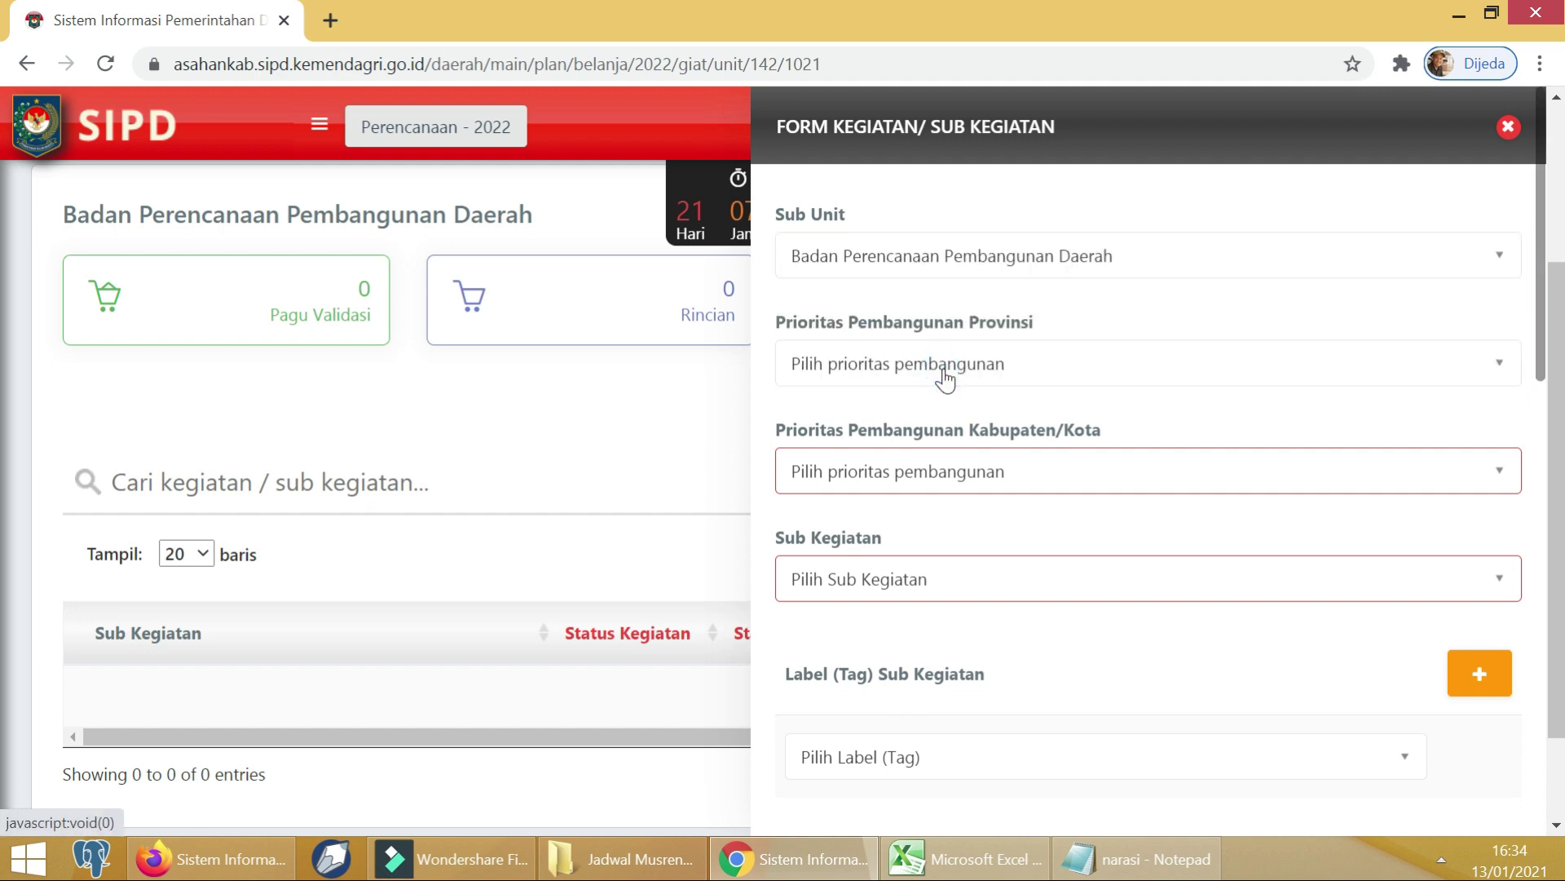
Examine the available choices for Prioritas Pembangunan Provinsi and Prioritas Pembangunan Kabupaten/Kota without selecting any.
{"action": "left_click", "coordinate": [943, 373]}
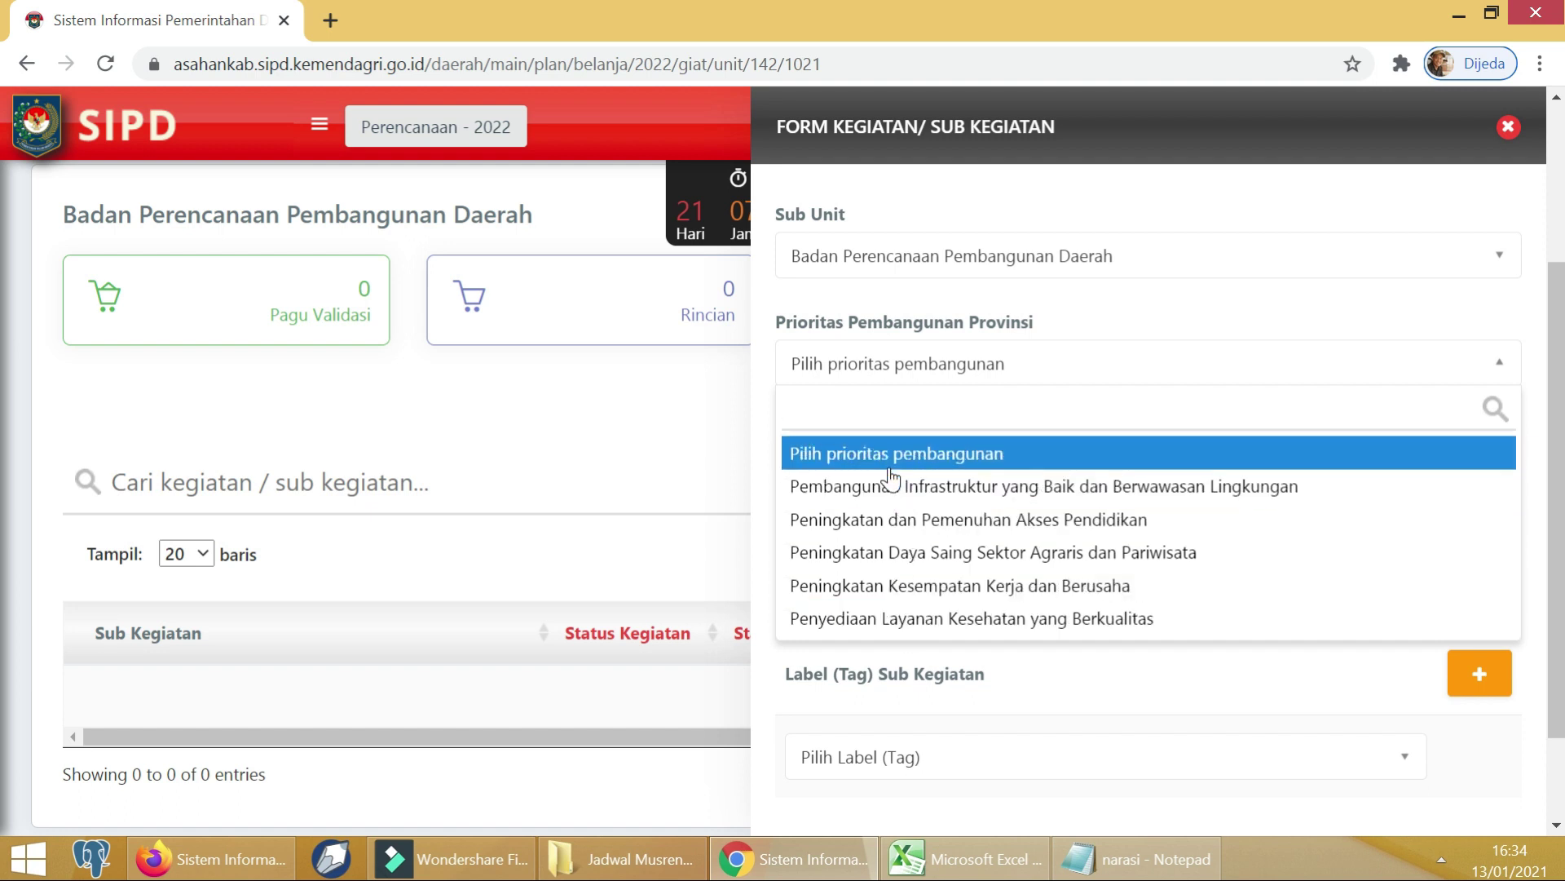
{"action": "left_click", "coordinate": [966, 320]}
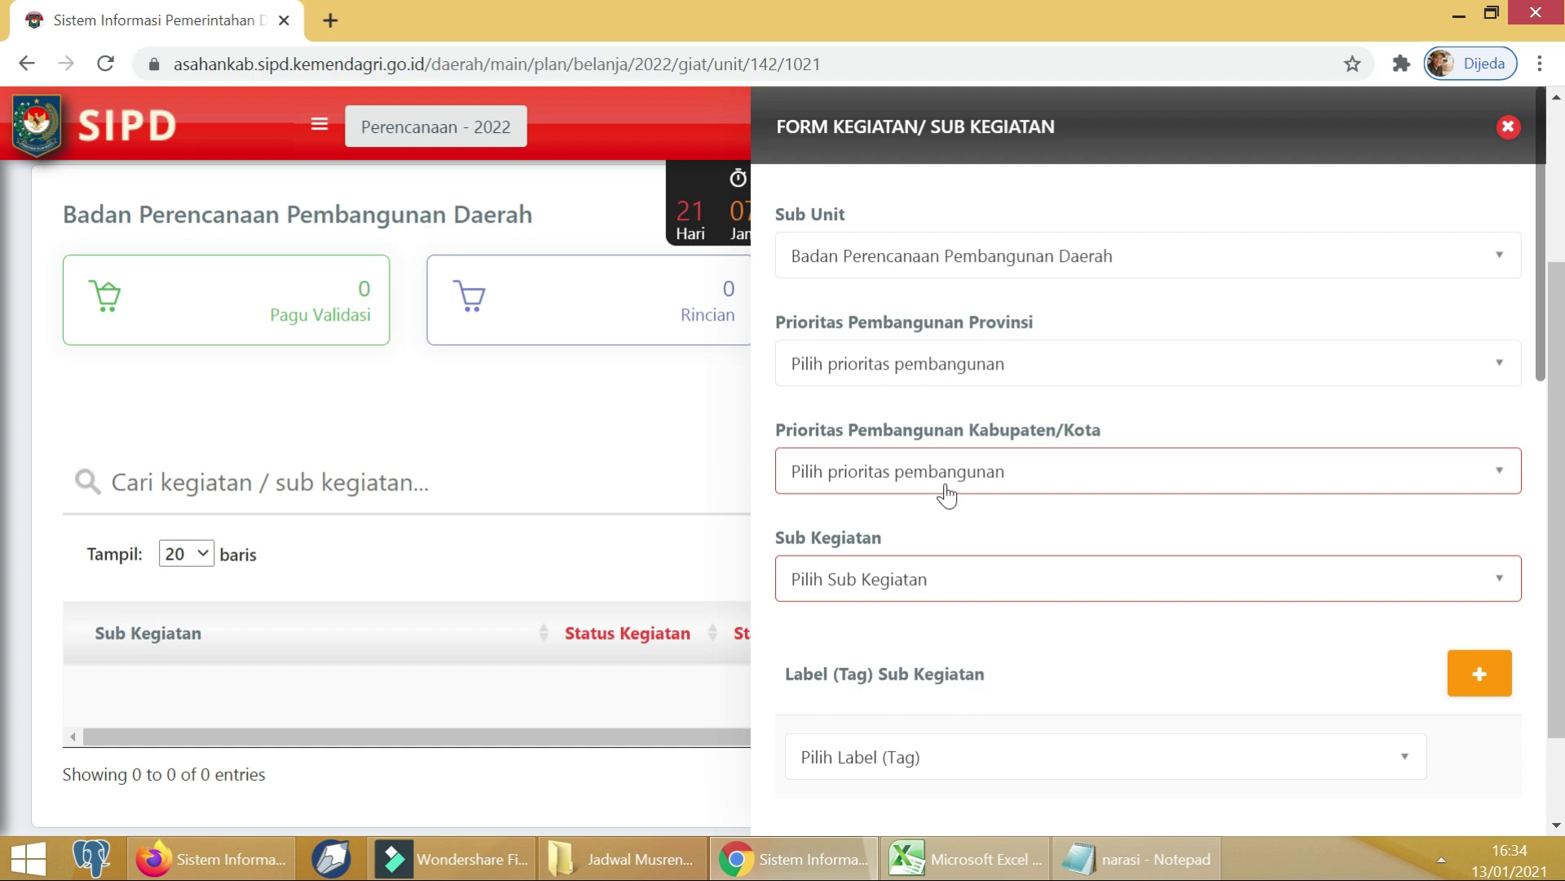
{"action": "scroll", "coordinate": [946, 493], "scroll_direction": "down", "scroll_amount": 3}
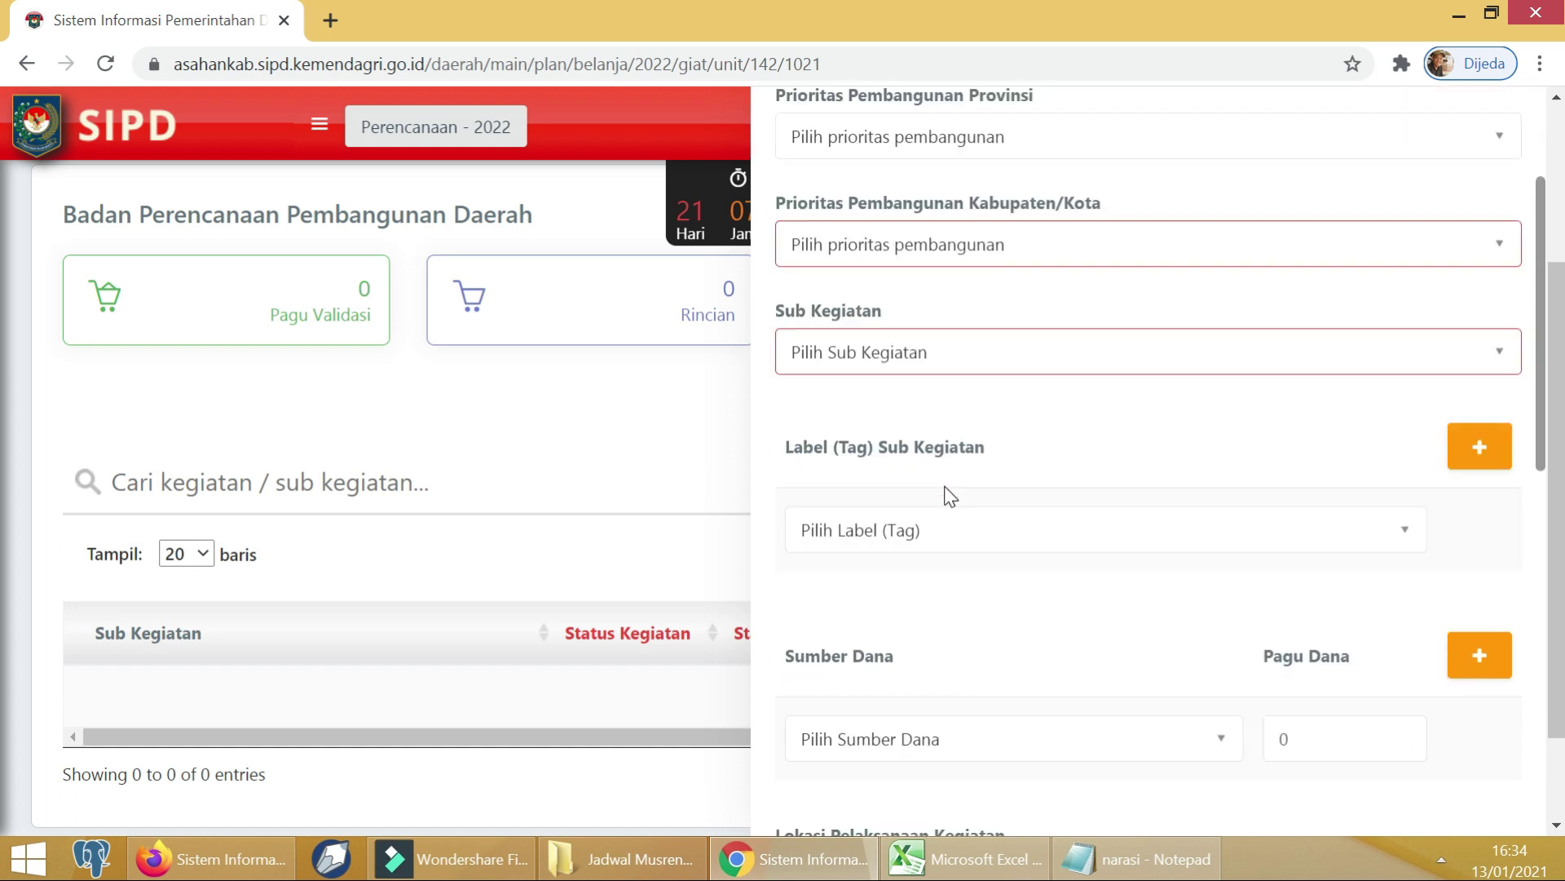
{"action": "left_click", "coordinate": [943, 254]}
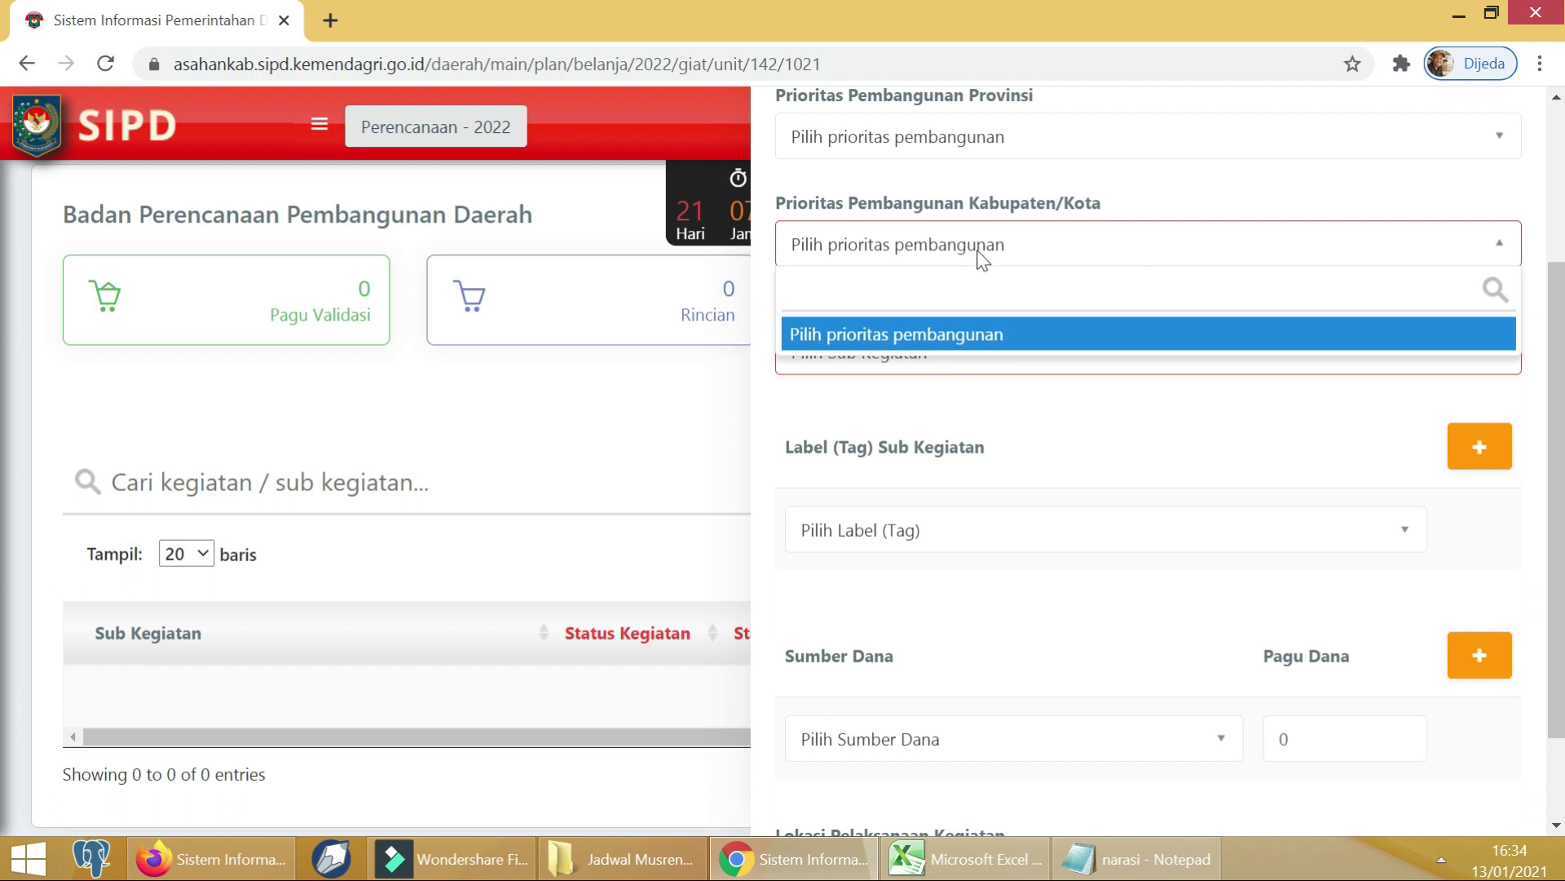
{"action": "left_click", "coordinate": [978, 200]}
Set the Sub Kegiatan to 5.01.02.2.01.05 Pelaksanaan Musrenbang Kabupaten/Kota.
{"action": "scroll", "coordinate": [988, 364], "scroll_direction": "down", "scroll_amount": 3}
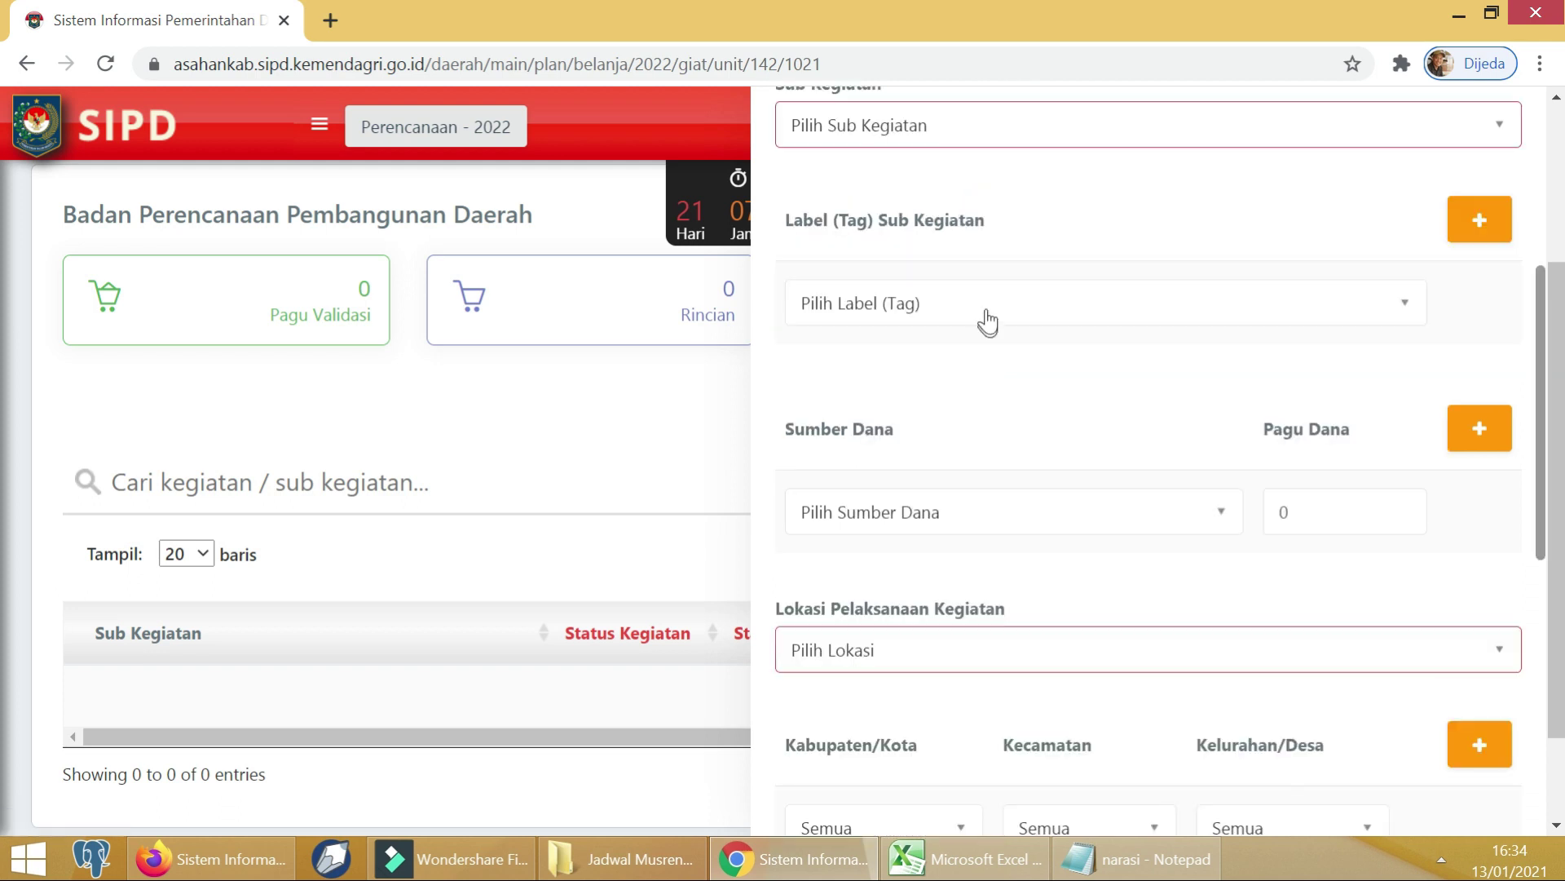
{"action": "left_click", "coordinate": [945, 128]}
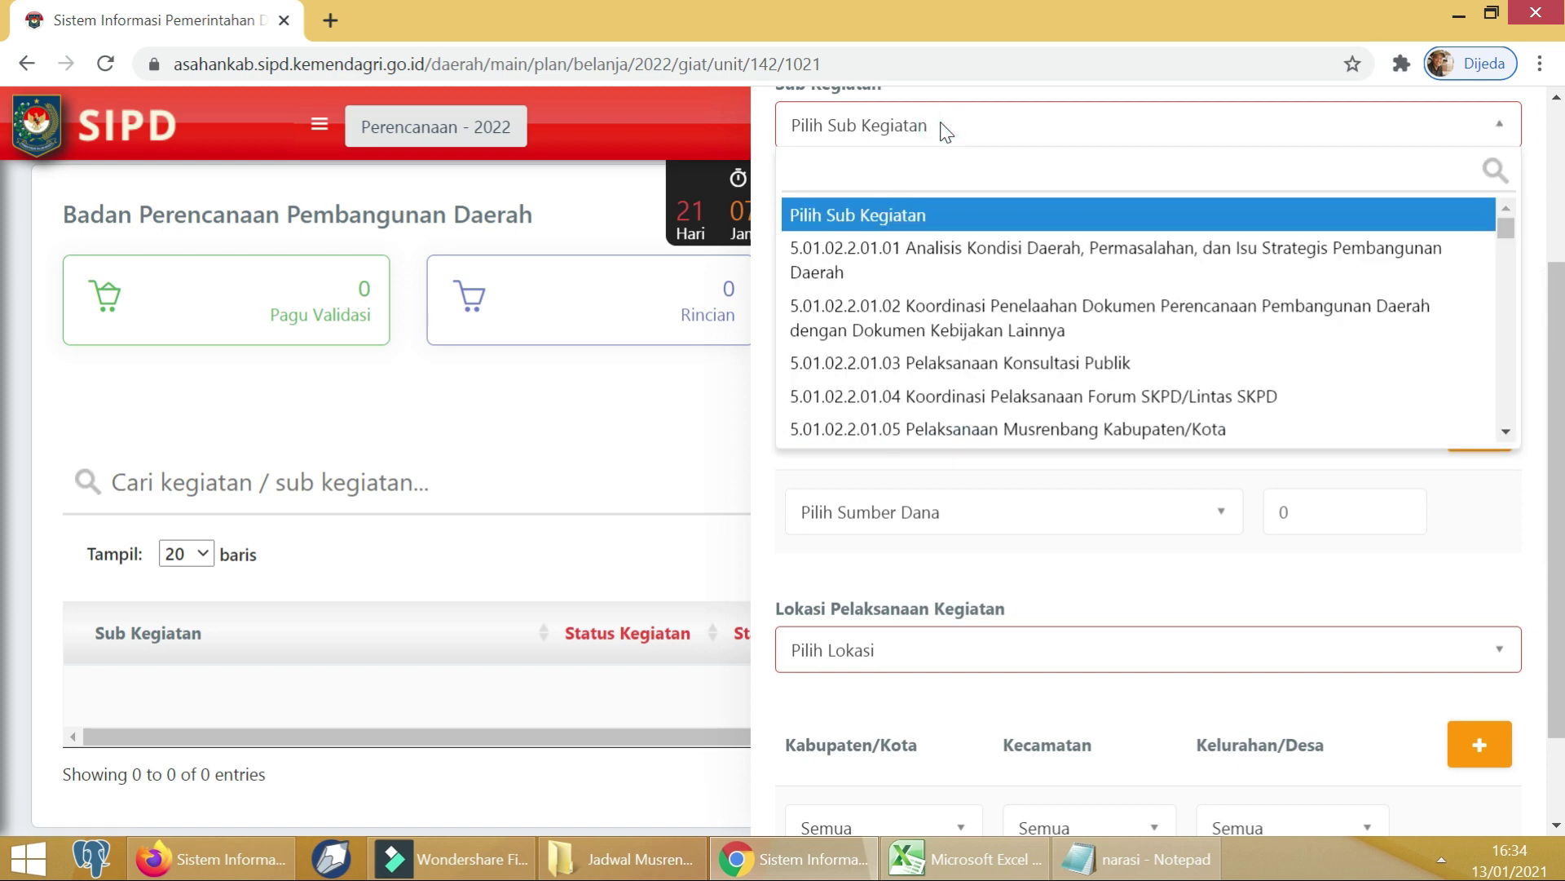
{"action": "left_click", "coordinate": [1071, 427]}
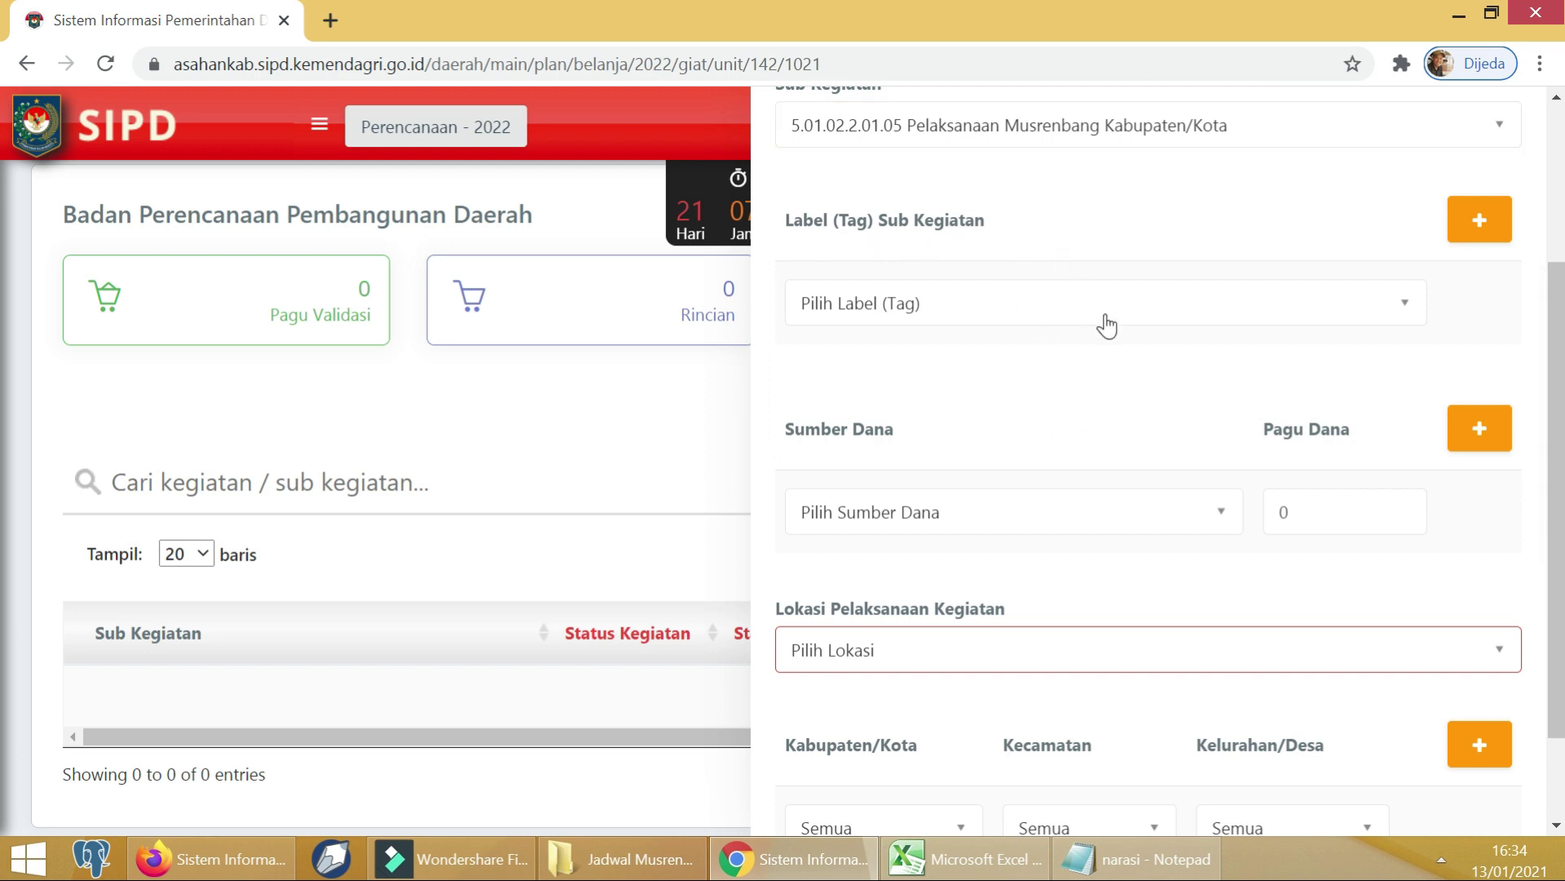
Set the first Sumber Dana to [DANA KHUSUS] - Dana Transfer Umum - Dana Alokasi Umum and enter its Pagu Dana amount.
{"action": "scroll", "coordinate": [1071, 383], "scroll_direction": "down", "scroll_amount": 3}
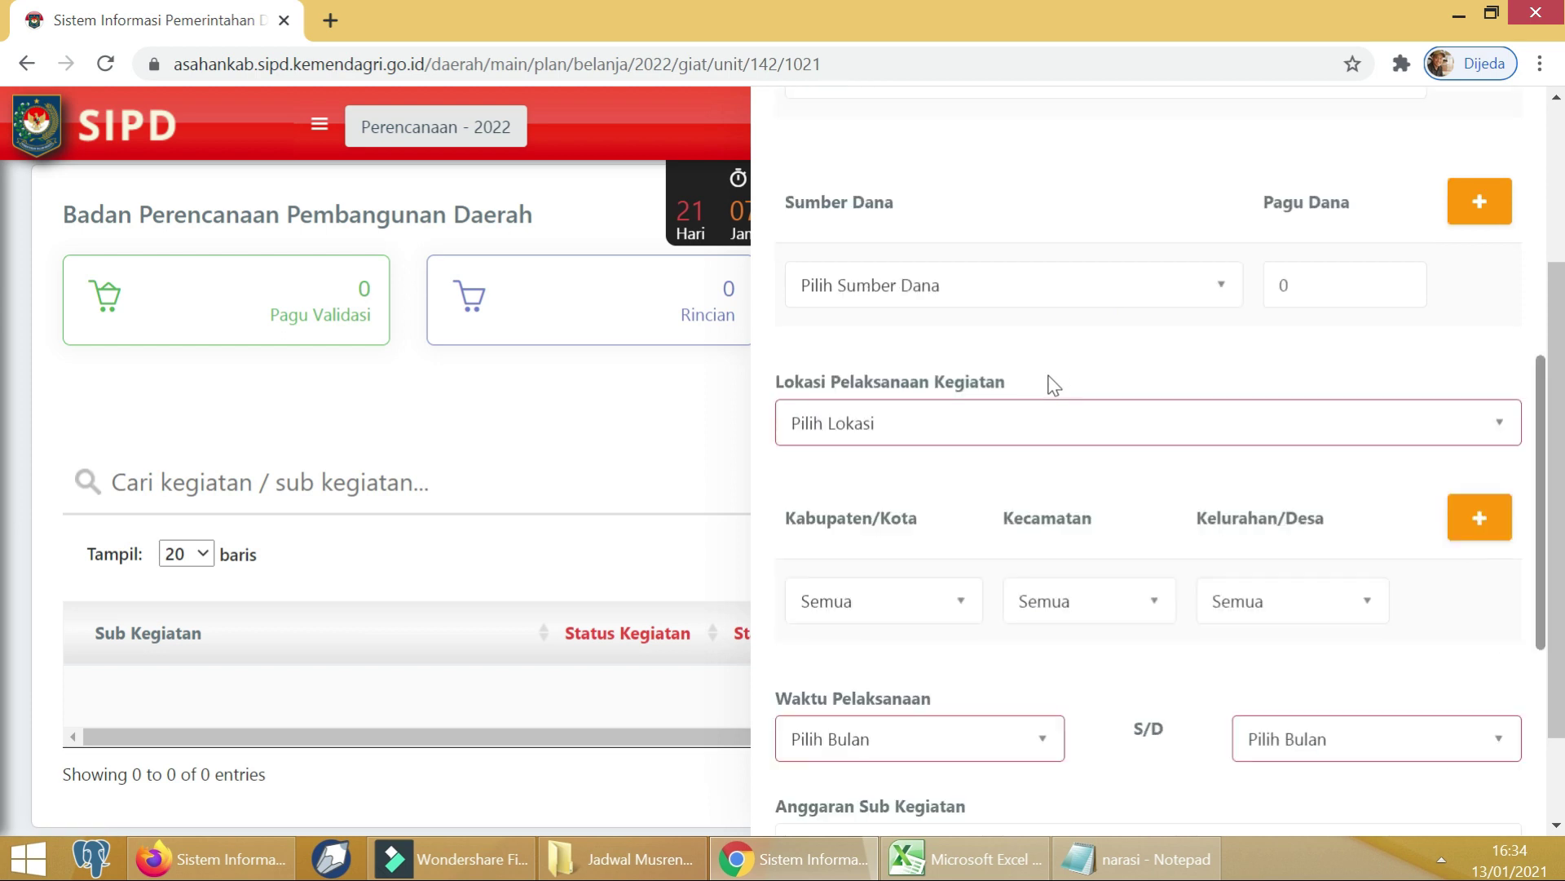
{"action": "left_click", "coordinate": [1003, 298]}
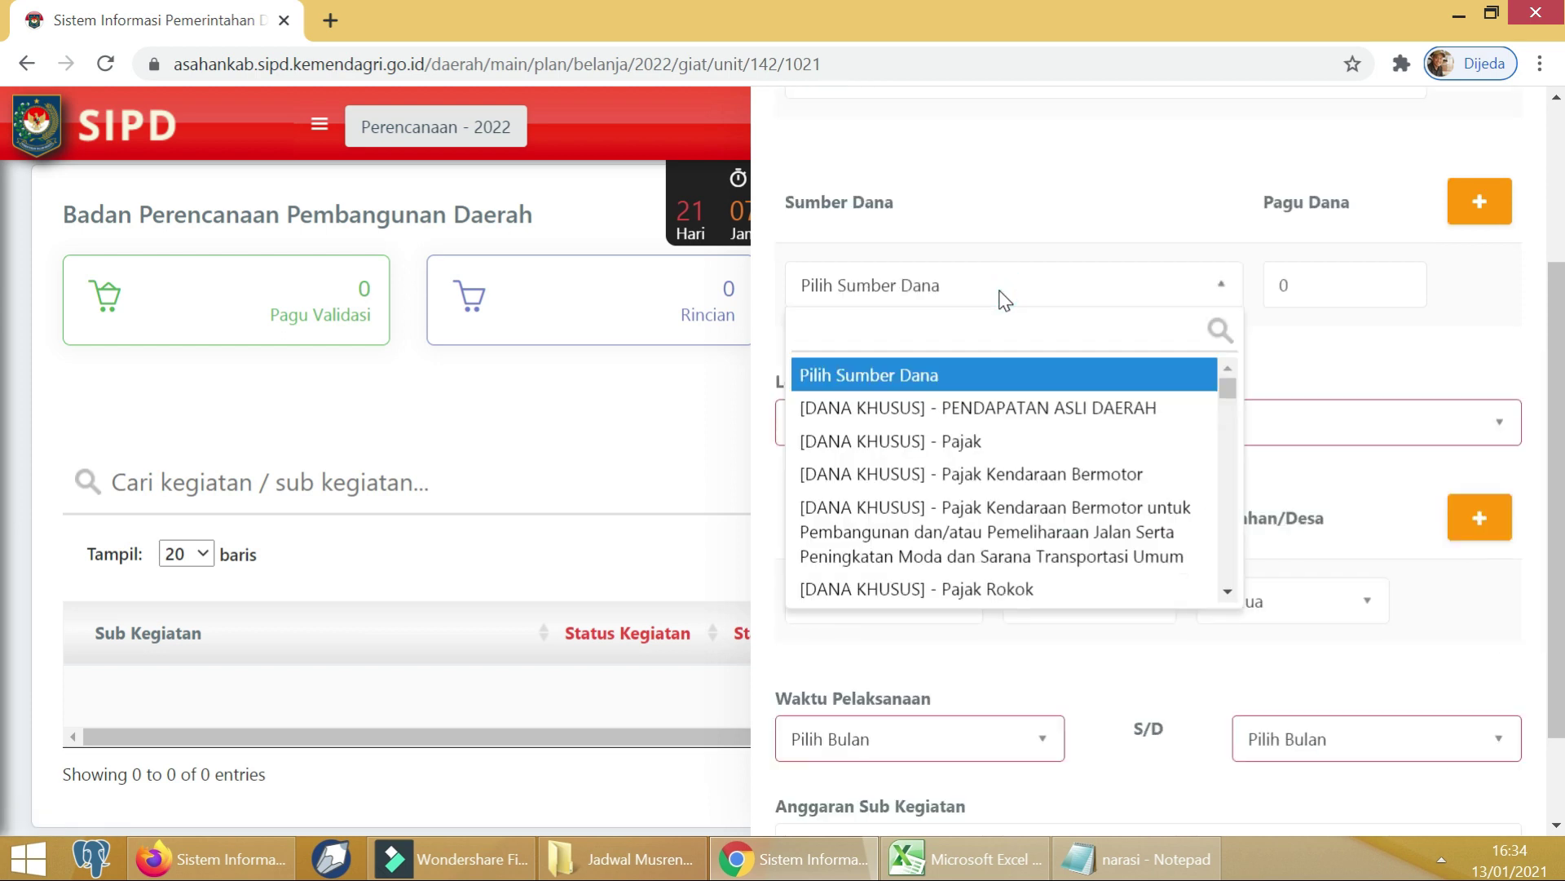
{"action": "type", "text": "dana"}
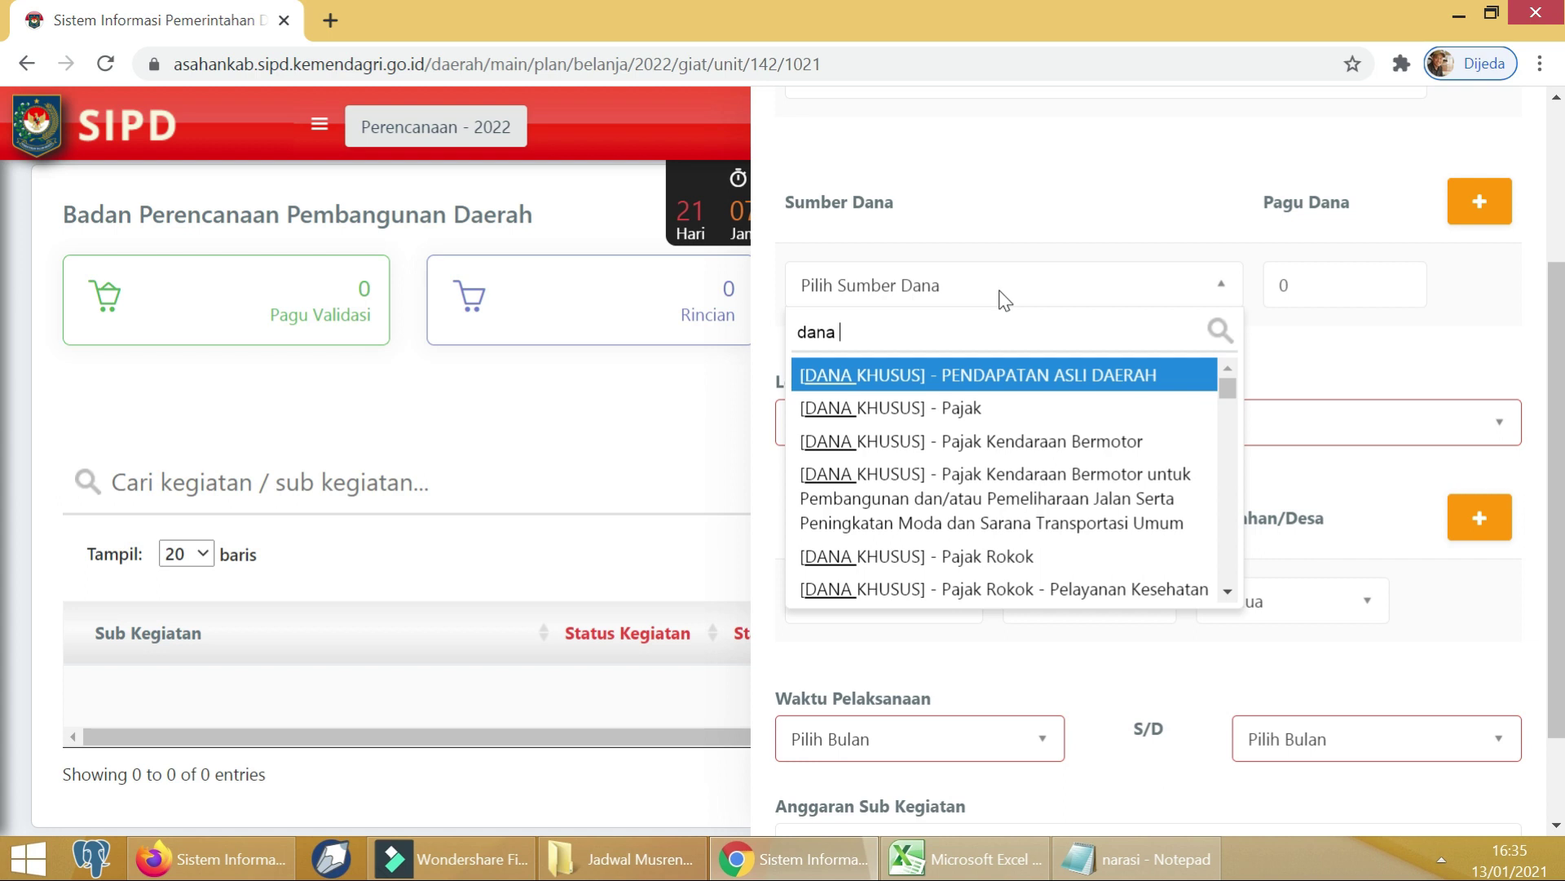
{"action": "type", "text": " alok"}
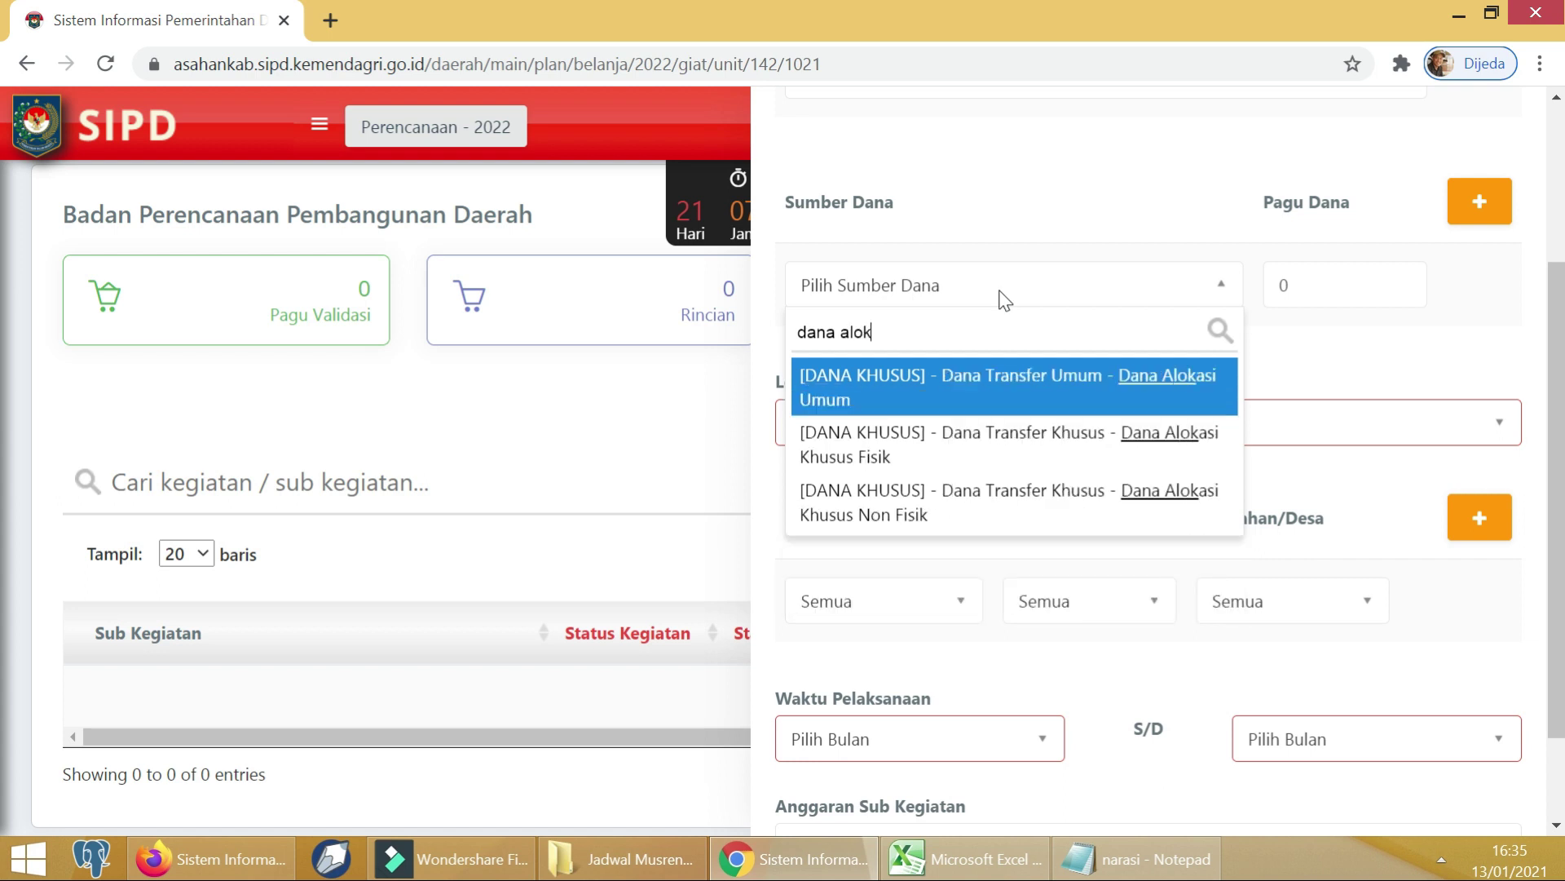
{"action": "left_click", "coordinate": [1021, 386]}
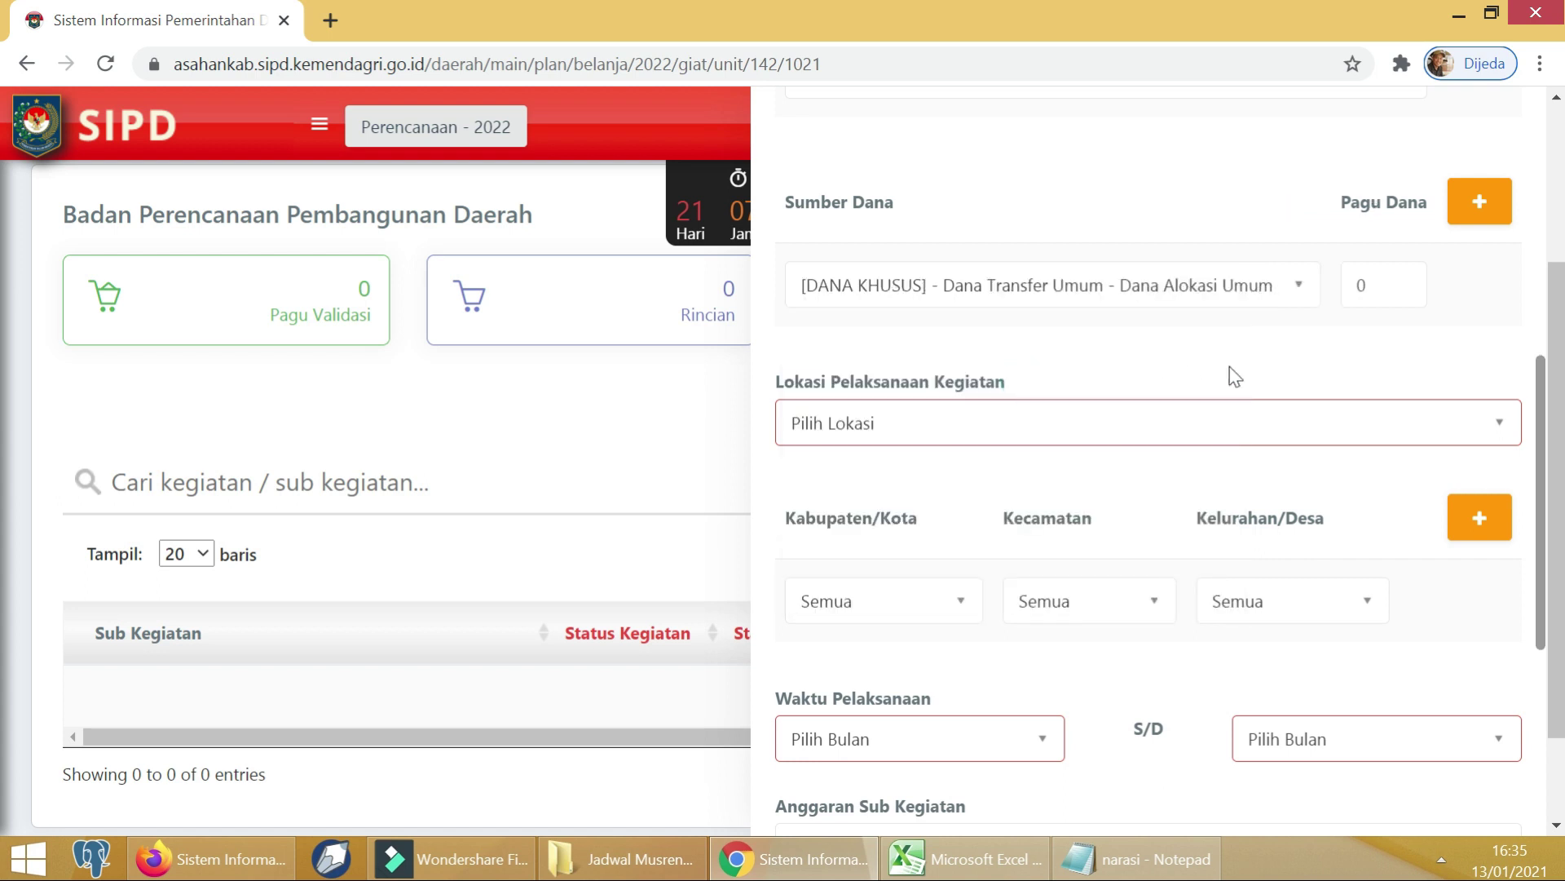
{"action": "scroll", "coordinate": [1317, 353], "scroll_direction": "up", "scroll_amount": 3}
{"action": "left_click", "coordinate": [1383, 511]}
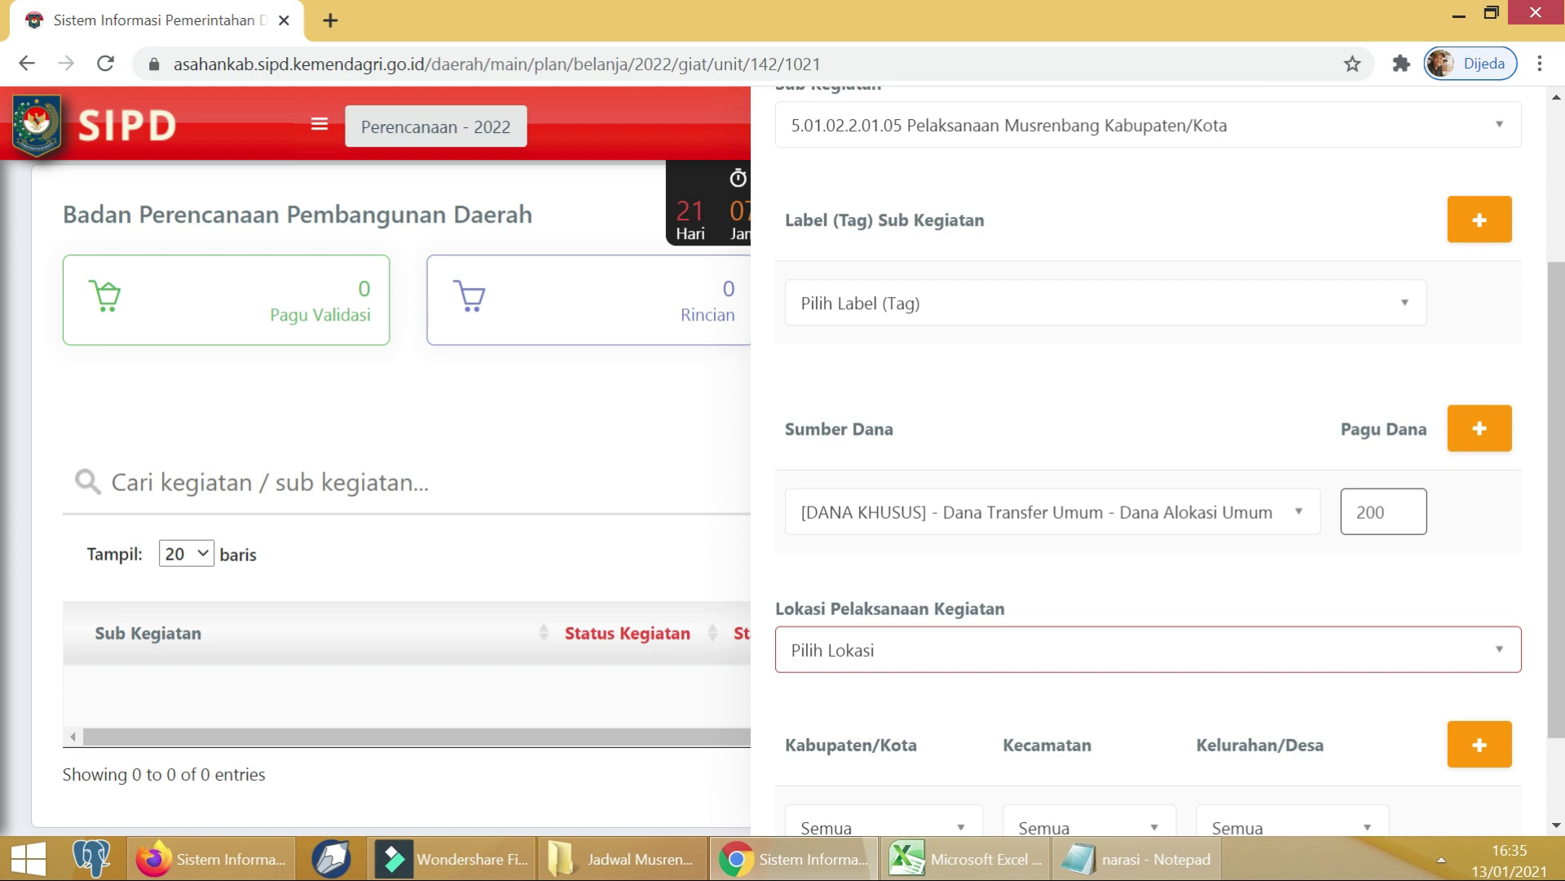
{"action": "type", "text": "2000000"}
{"action": "left_click", "coordinate": [1439, 501]}
Add a second Sumber Dana, [DANA KHUSUS] - Dana Transfer Khusus - Dana Alokasi Khusus Non Fisik, and enter its Pagu Dana amount.
{"action": "left_click", "coordinate": [1460, 439]}
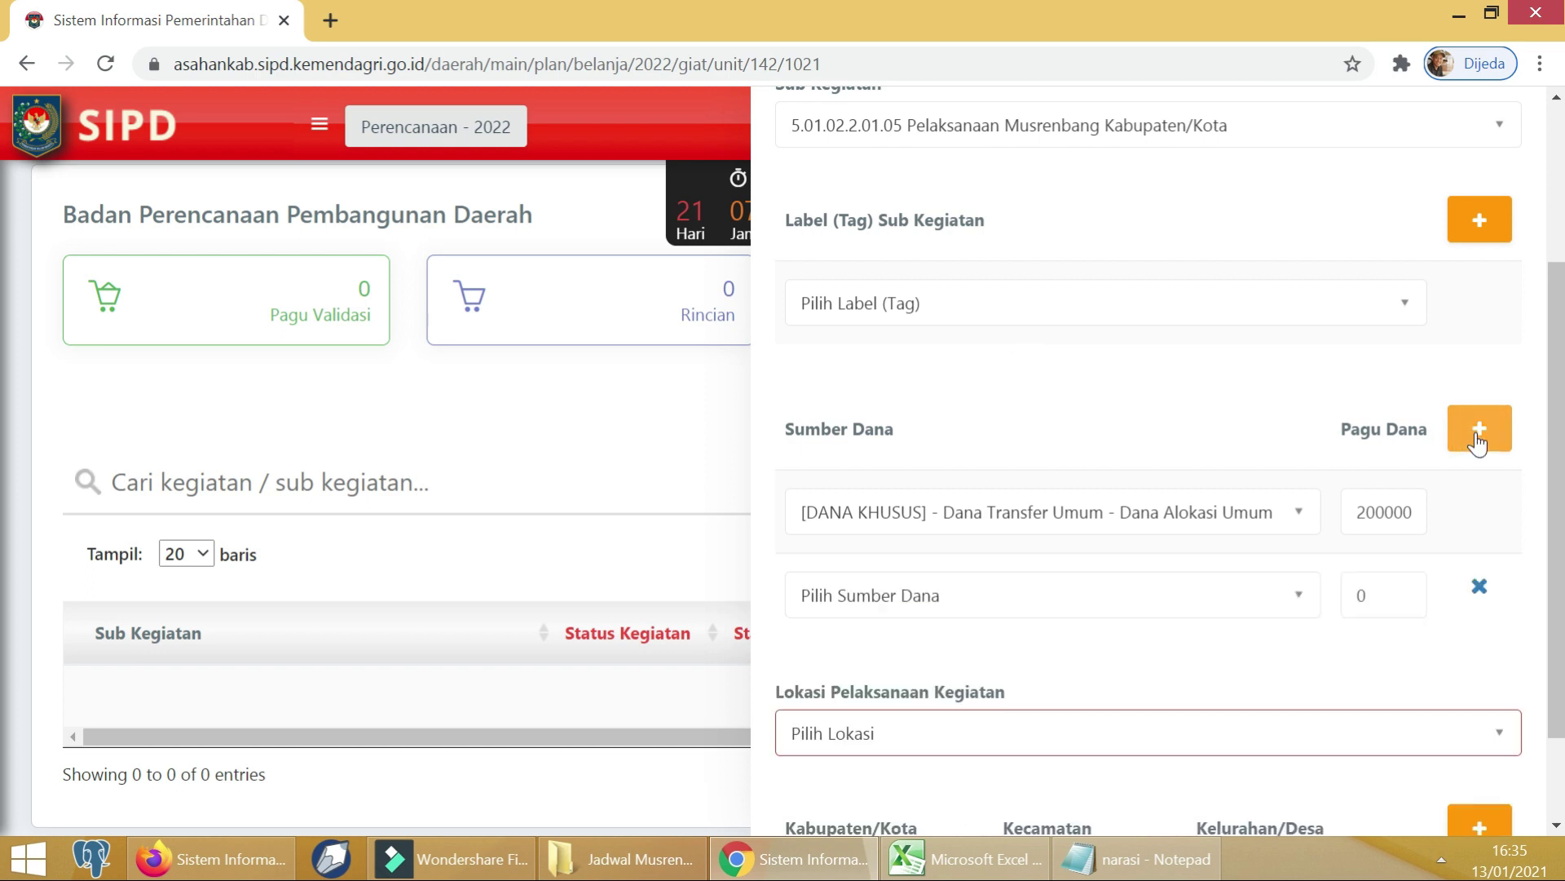
{"action": "left_click", "coordinate": [1194, 595]}
{"action": "type", "text": "dana alokasi k"}
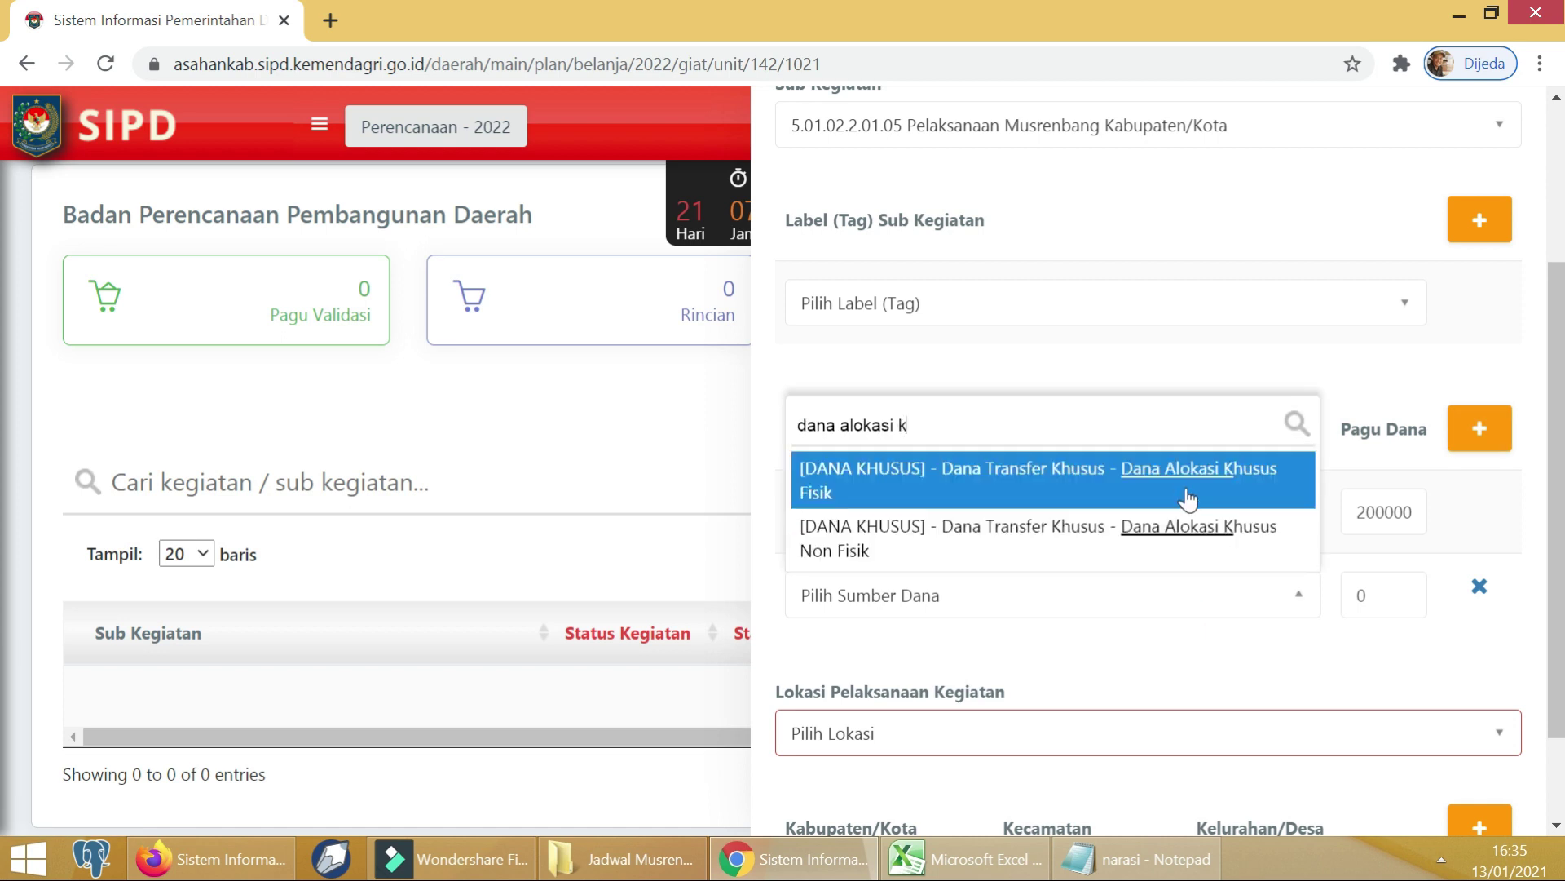
{"action": "left_click", "coordinate": [1174, 550]}
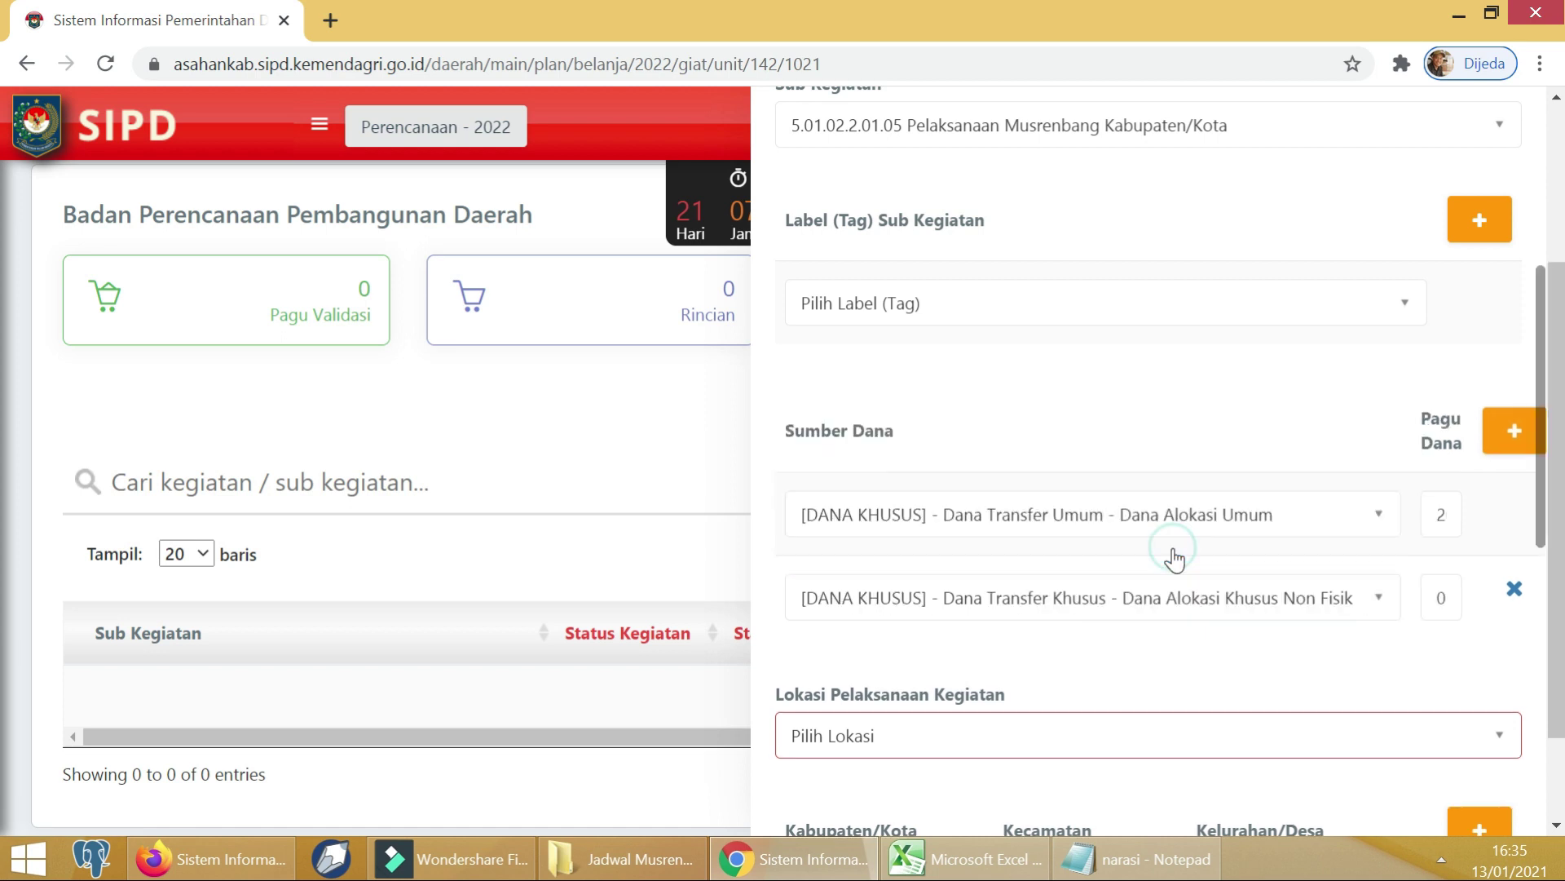
{"action": "left_click", "coordinate": [1440, 598]}
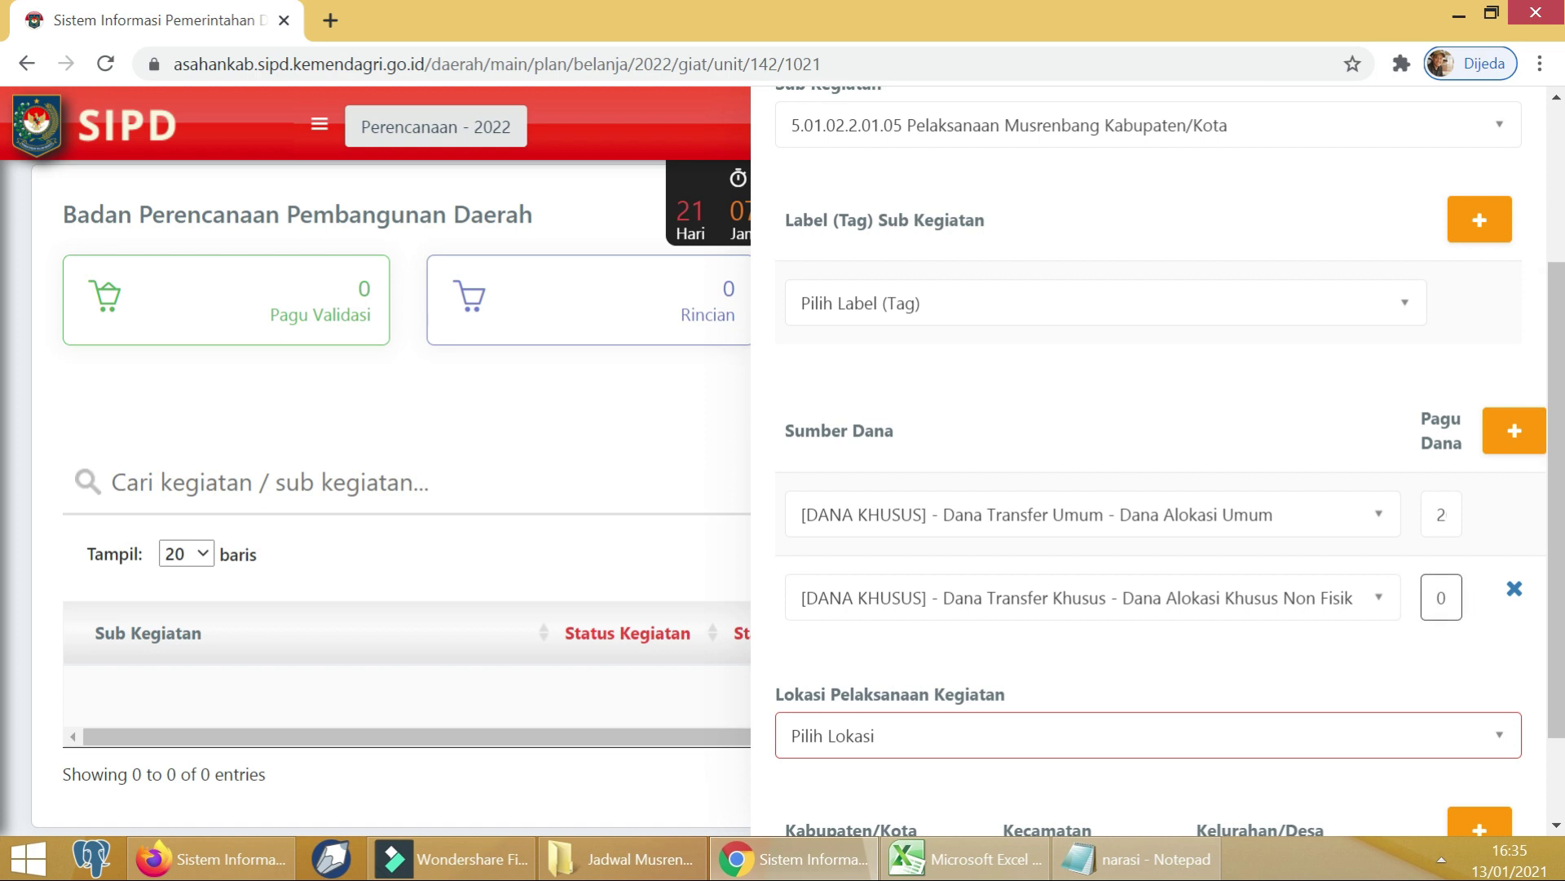
{"action": "type", "text": "0"}
Set Lokasi Pelaksanaan Kegiatan to Kab. Asahan, keeping Kabupaten/Kota, Kecamatan and Kelurahan/Desa at Semua.
{"action": "scroll", "coordinate": [1337, 632], "scroll_direction": "down", "scroll_amount": 3}
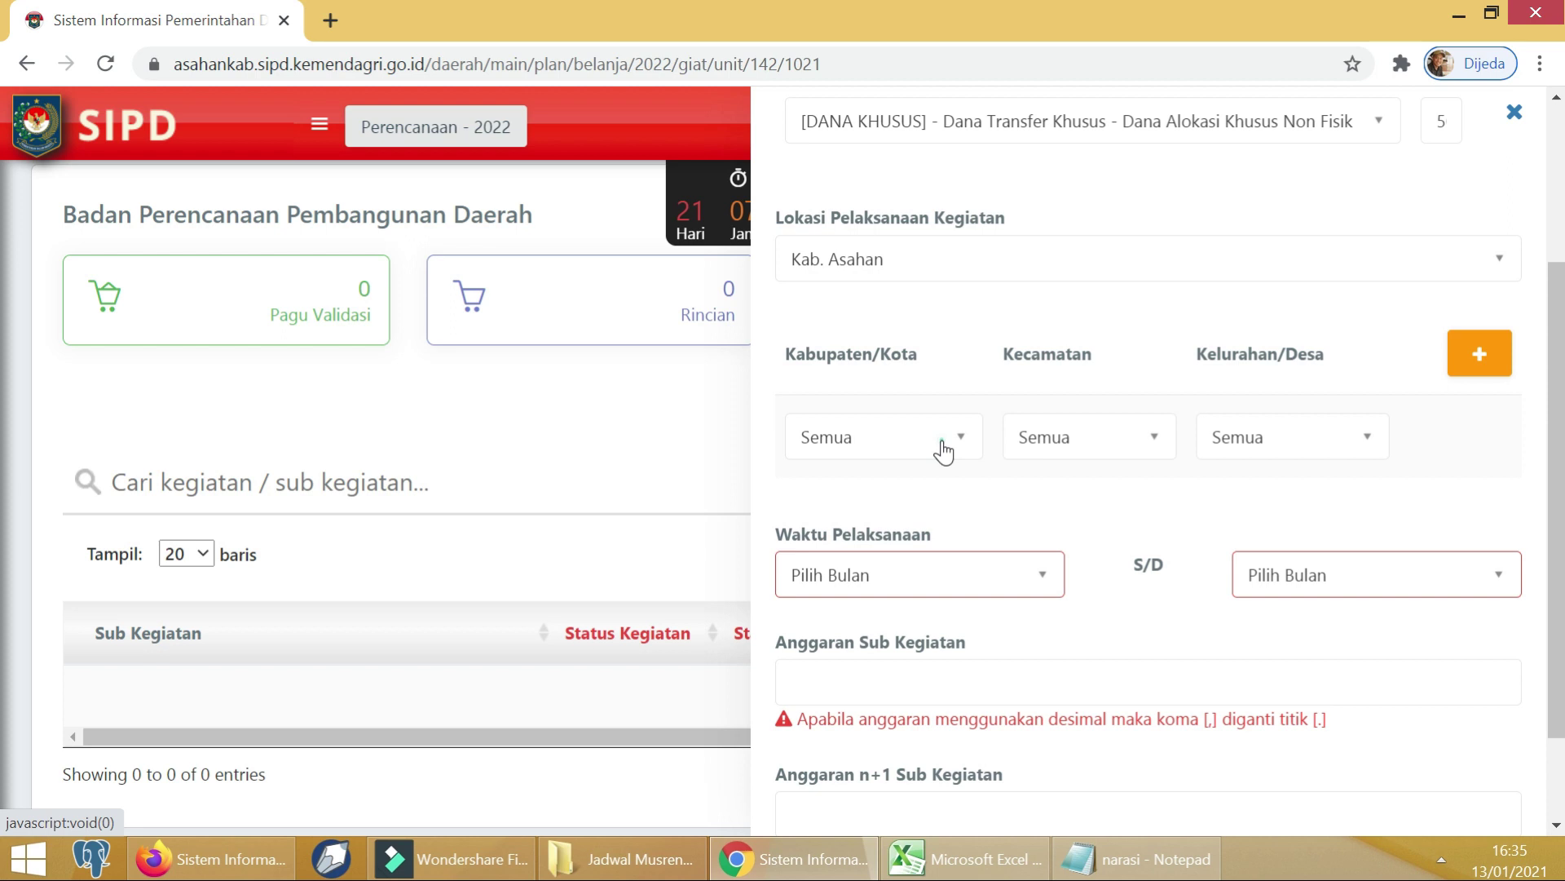
{"action": "left_click", "coordinate": [944, 451]}
{"action": "left_click", "coordinate": [943, 448]}
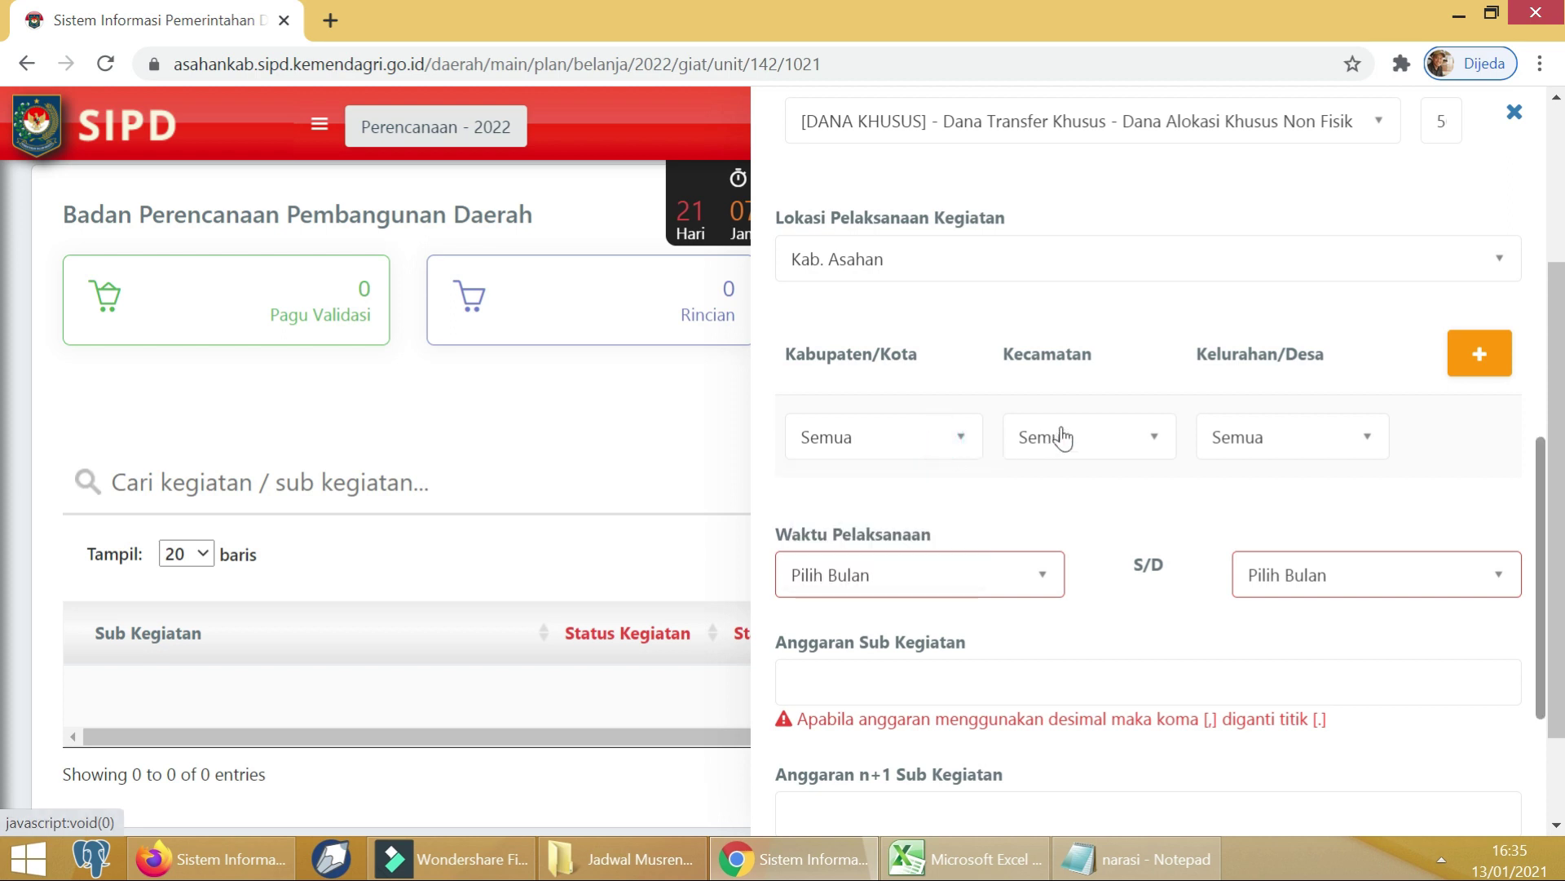
{"action": "left_click", "coordinate": [1338, 437]}
{"action": "left_click", "coordinate": [1339, 437]}
{"action": "left_click", "coordinate": [1126, 440]}
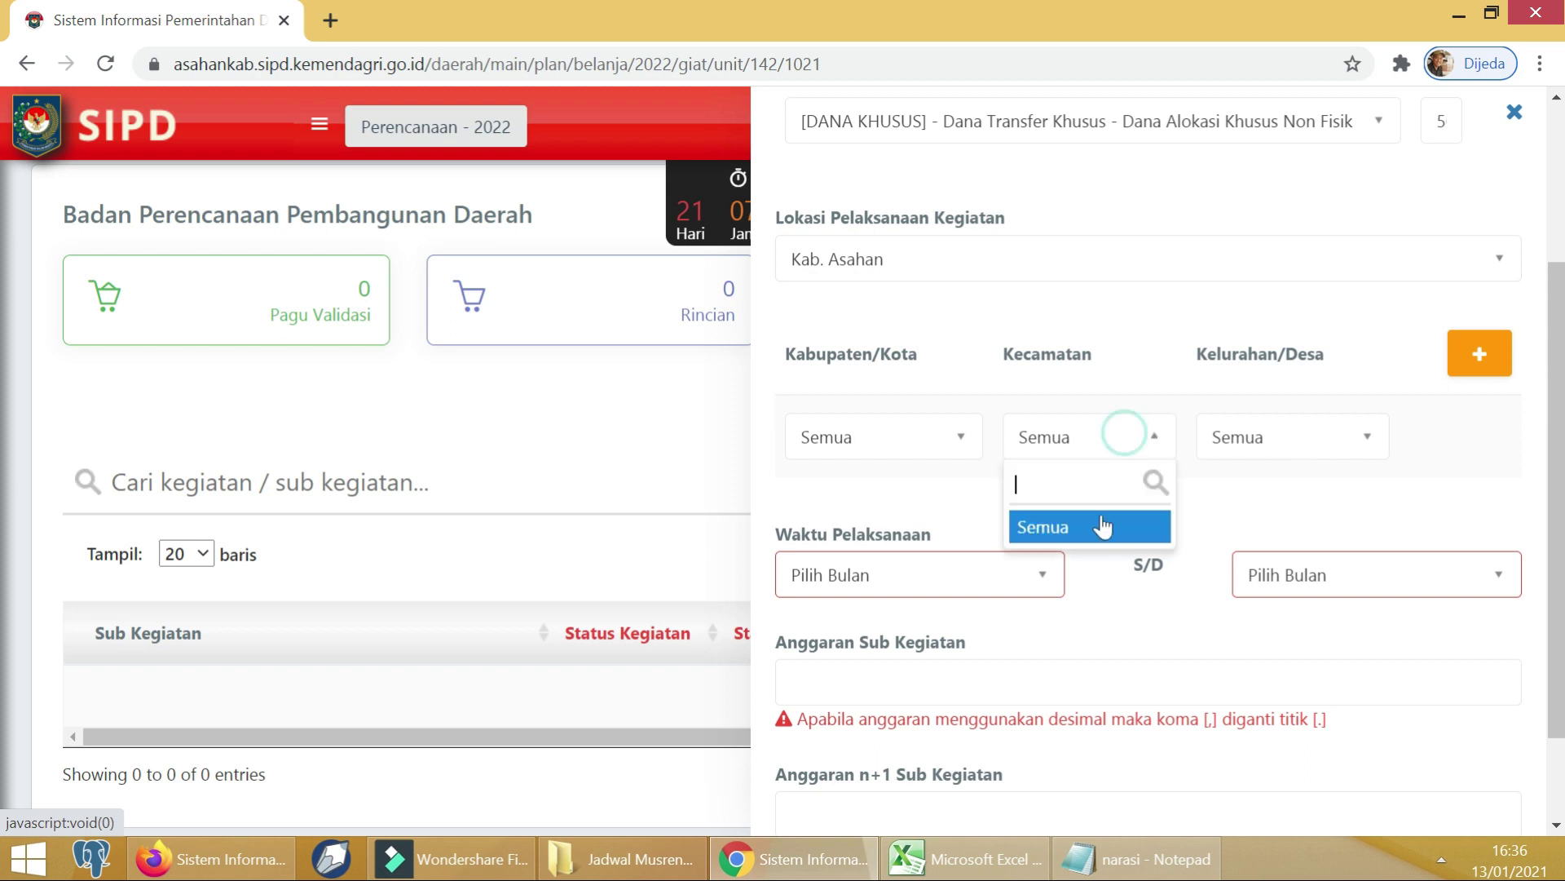
{"action": "left_click", "coordinate": [1145, 437]}
{"action": "left_click", "coordinate": [1239, 441]}
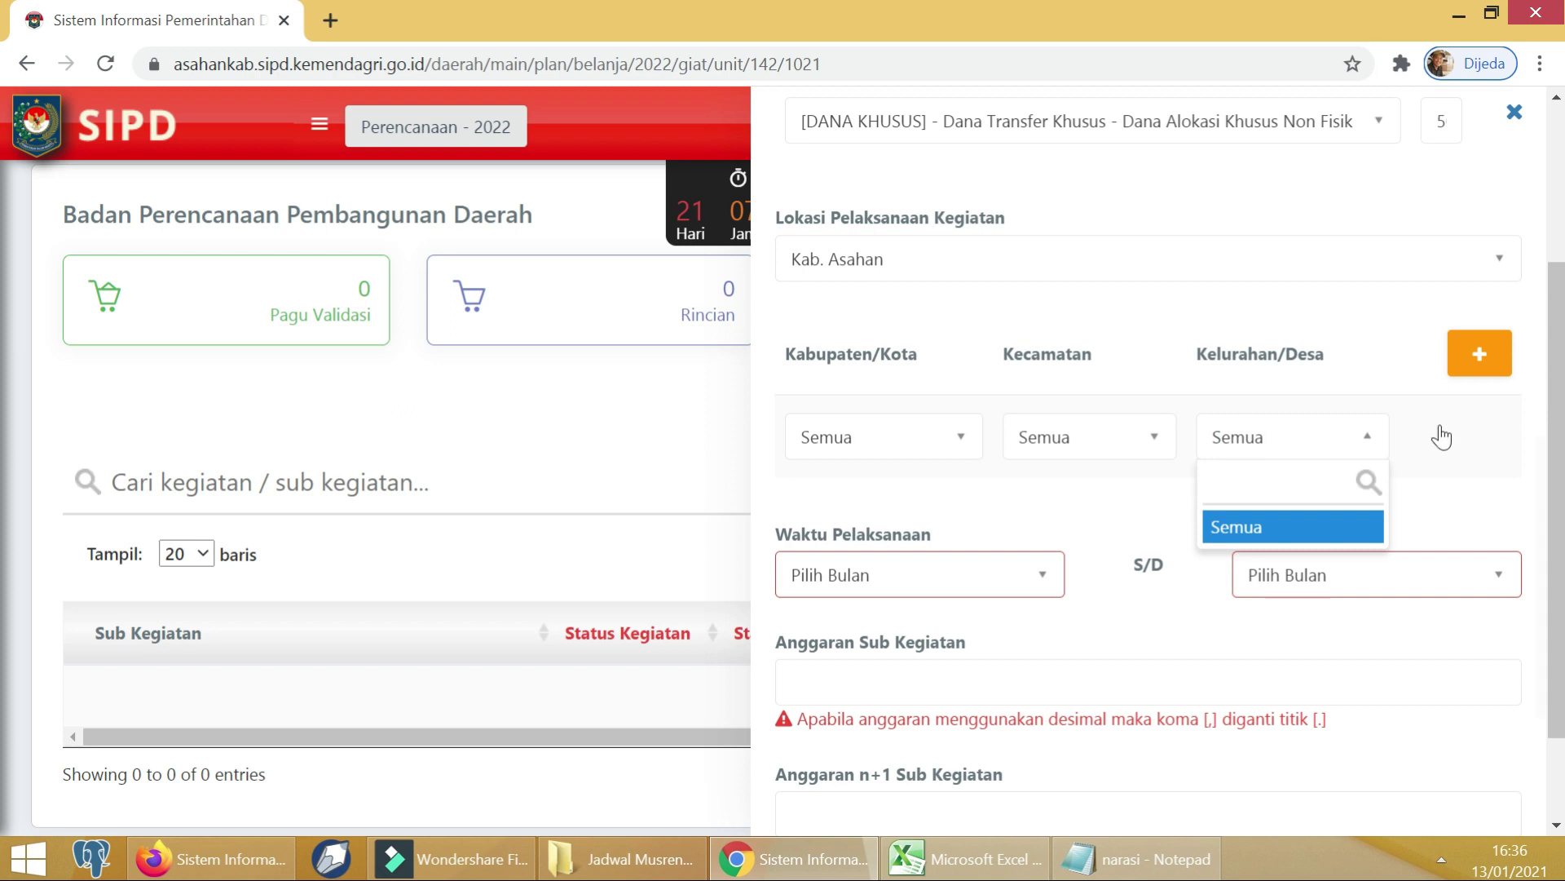
{"action": "left_click", "coordinate": [1432, 434]}
Add a second Kabupaten/Kota, Kecamatan and Kelurahan/Desa location row and remove it again.
{"action": "left_click", "coordinate": [1480, 360]}
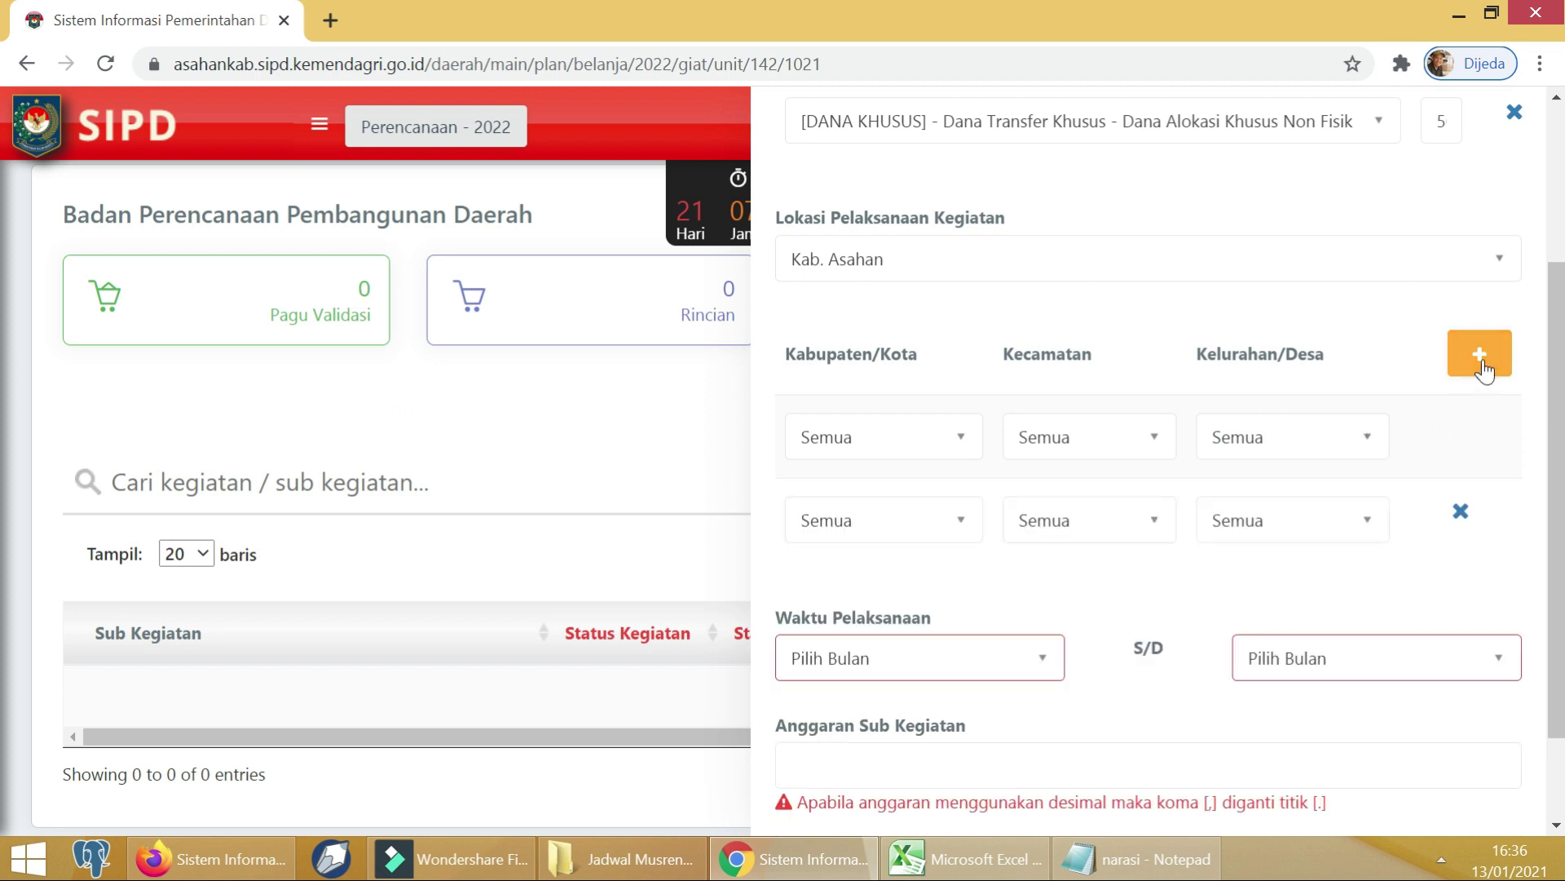
{"action": "left_click", "coordinate": [1461, 516]}
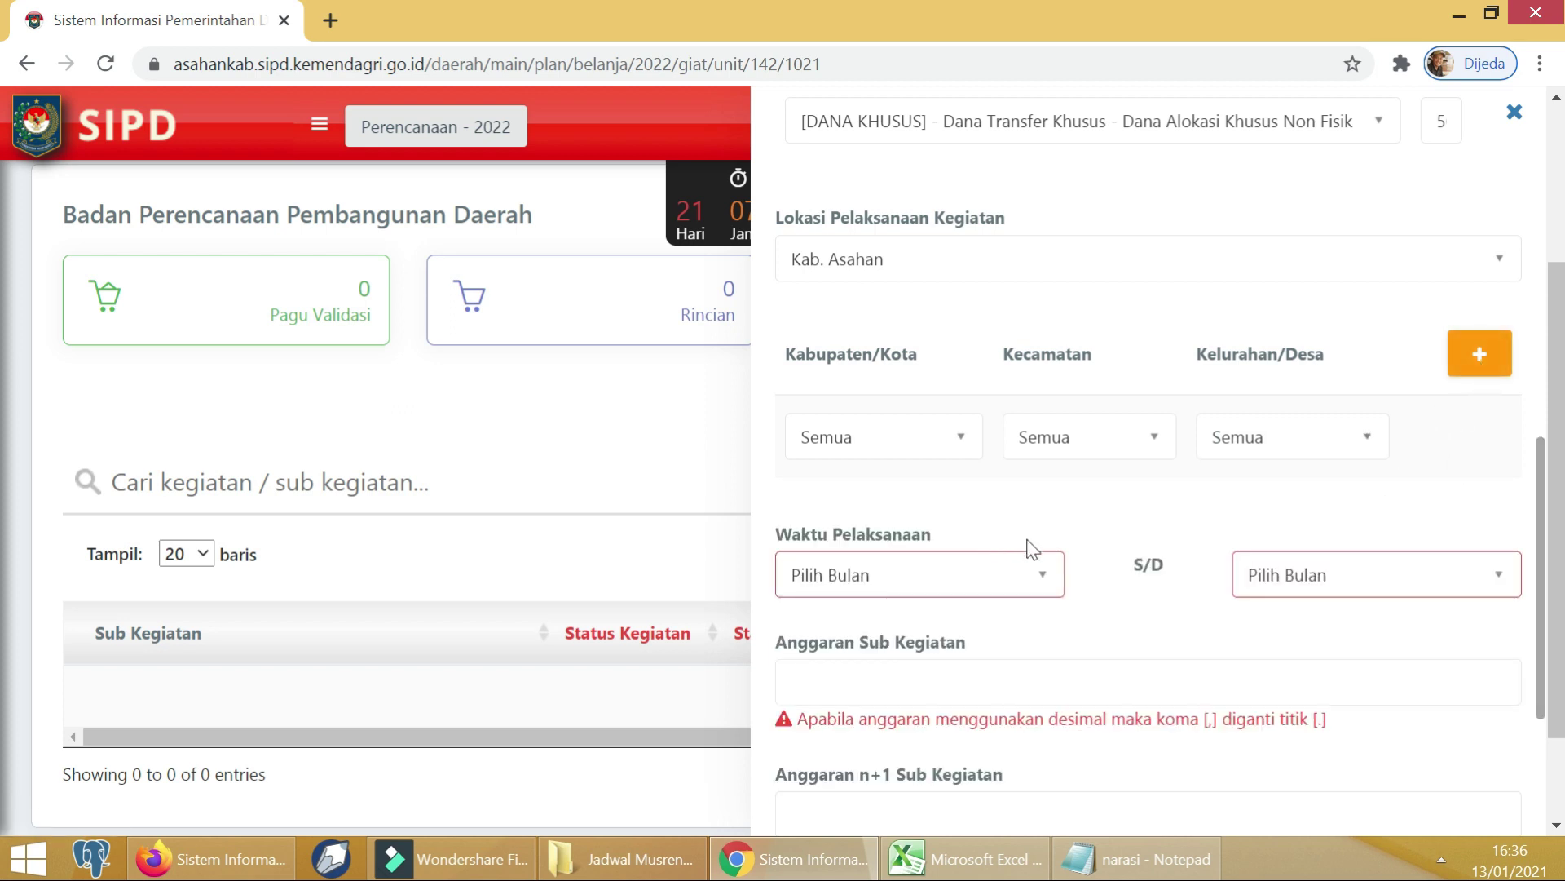
Set the Waktu Pelaksanaan from Januari to September.
{"action": "scroll", "coordinate": [1029, 545], "scroll_direction": "down", "scroll_amount": 3}
{"action": "left_click", "coordinate": [992, 349]}
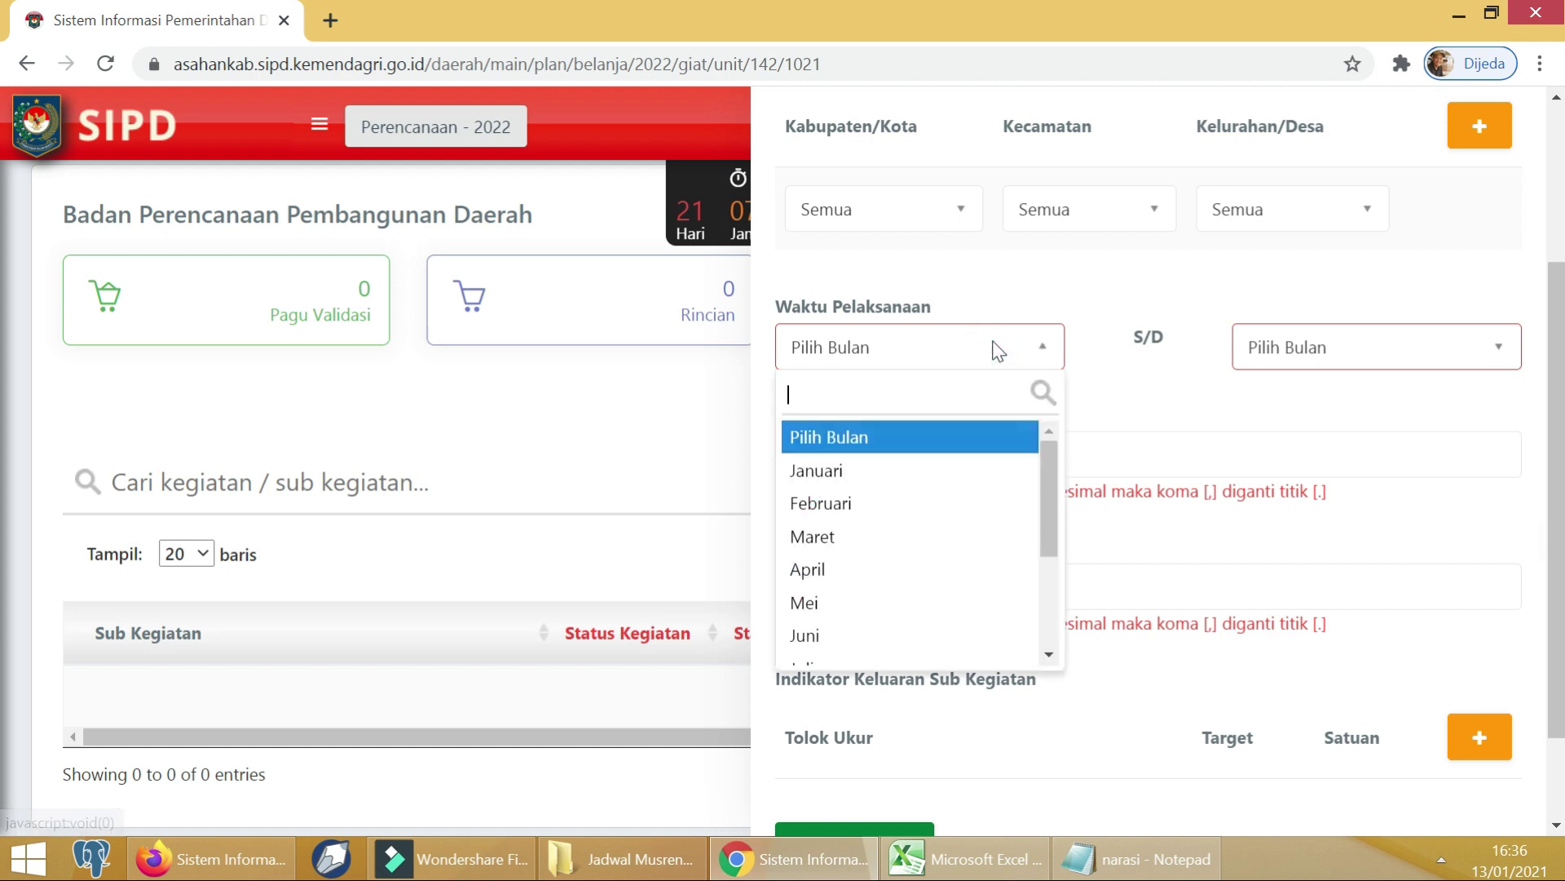
{"action": "left_click", "coordinate": [889, 473]}
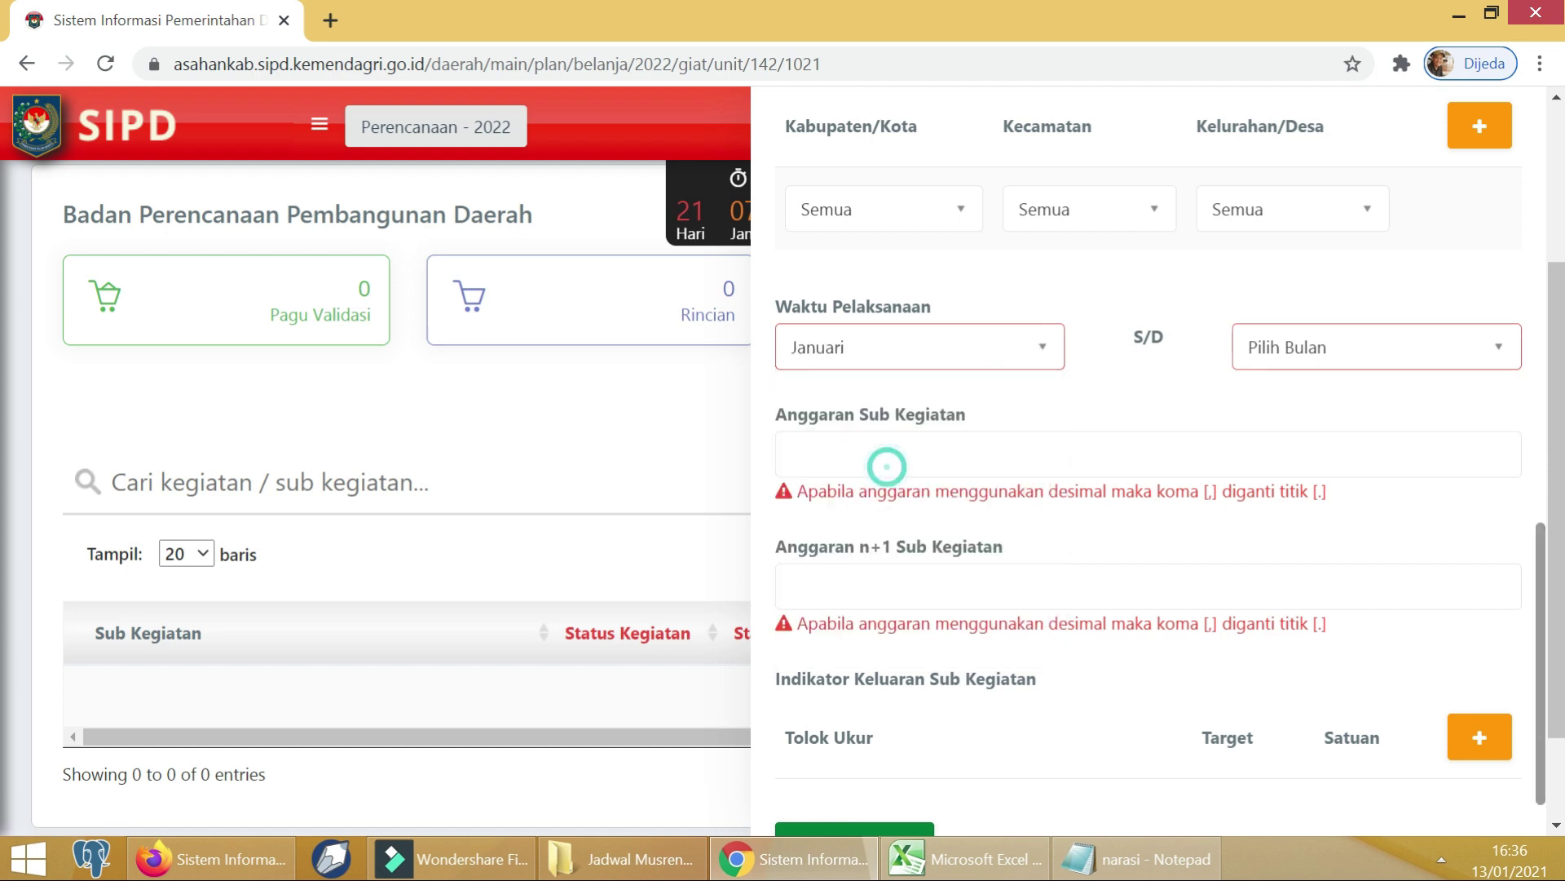
{"action": "left_click", "coordinate": [1316, 359]}
{"action": "scroll", "coordinate": [1327, 552], "scroll_direction": "down", "scroll_amount": 5}
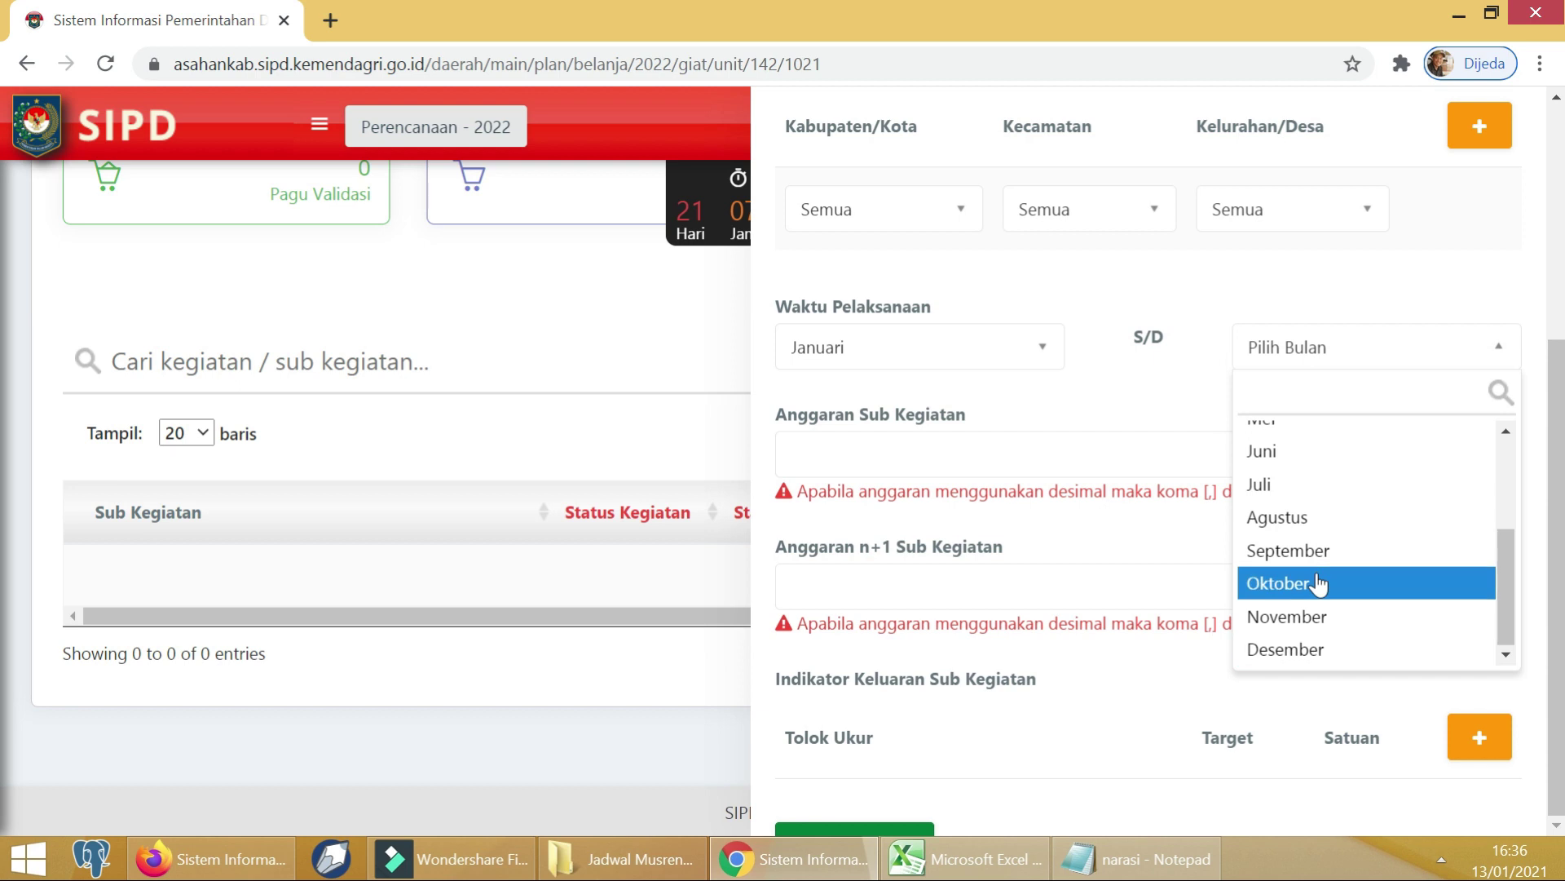
{"action": "scroll", "coordinate": [1305, 530], "scroll_direction": "up", "scroll_amount": 5}
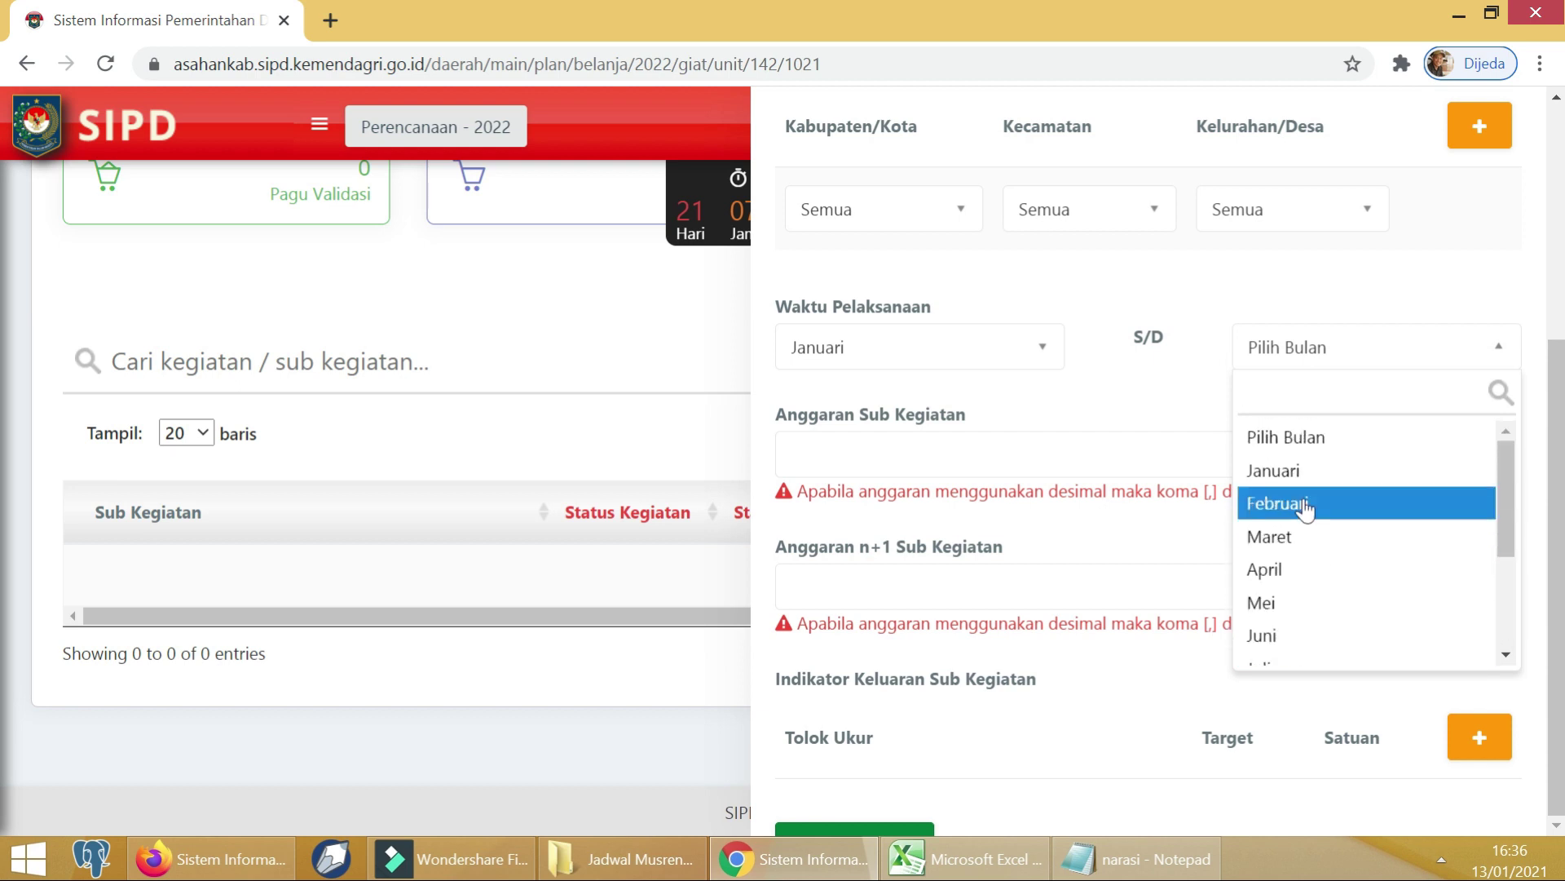
{"action": "scroll", "coordinate": [1297, 595], "scroll_direction": "down", "scroll_amount": 3}
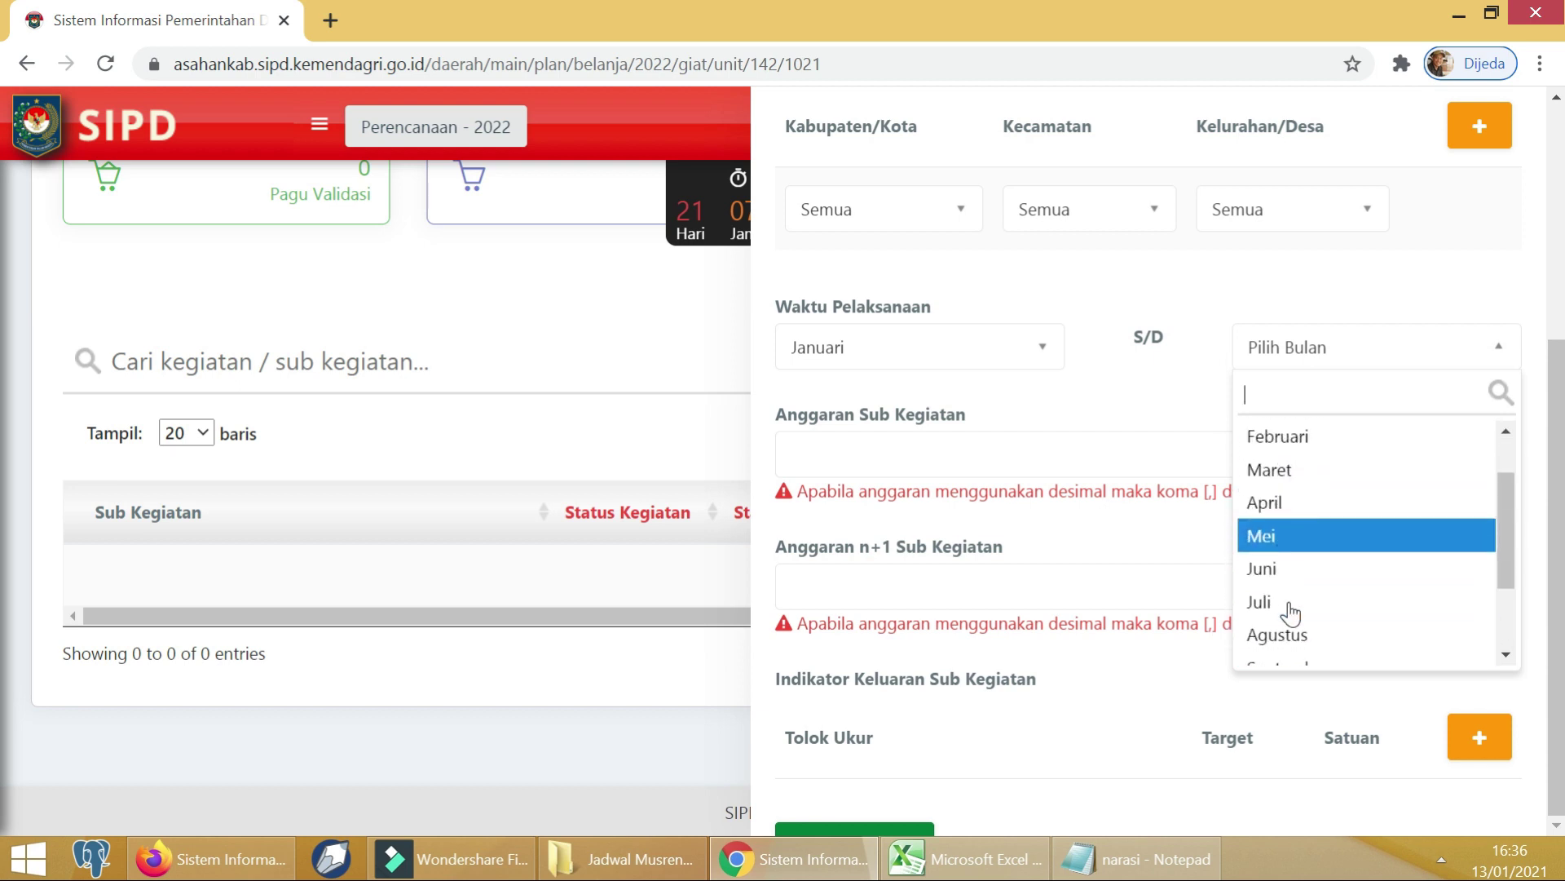
{"action": "left_click", "coordinate": [1313, 569]}
Set the Anggaran Sub Kegiatan to 250,000,000.
{"action": "left_click", "coordinate": [940, 452]}
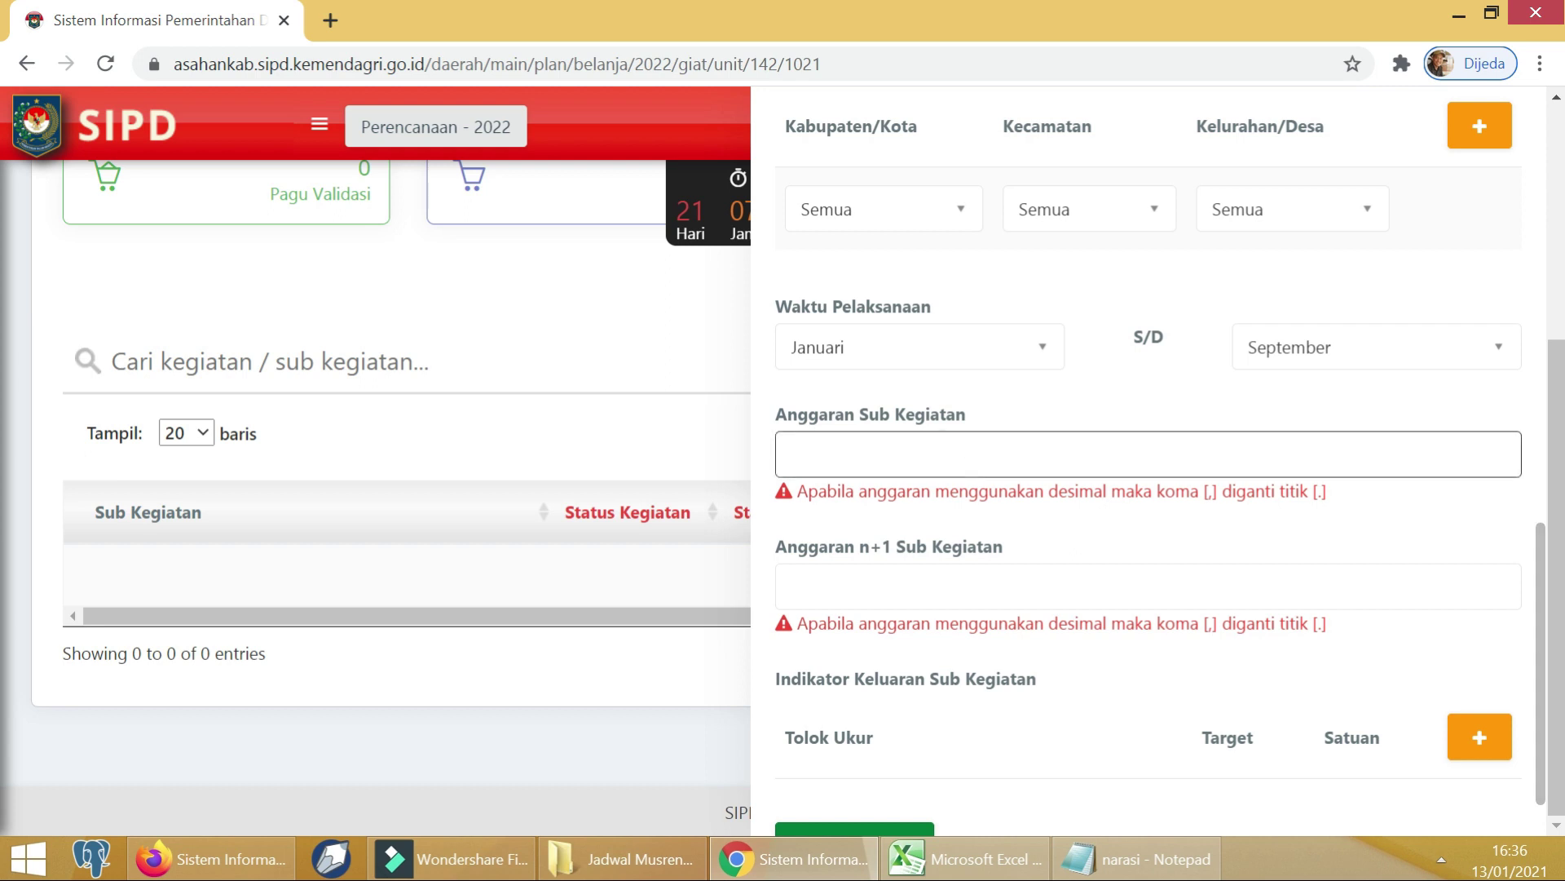
{"action": "type", "text": "55"}
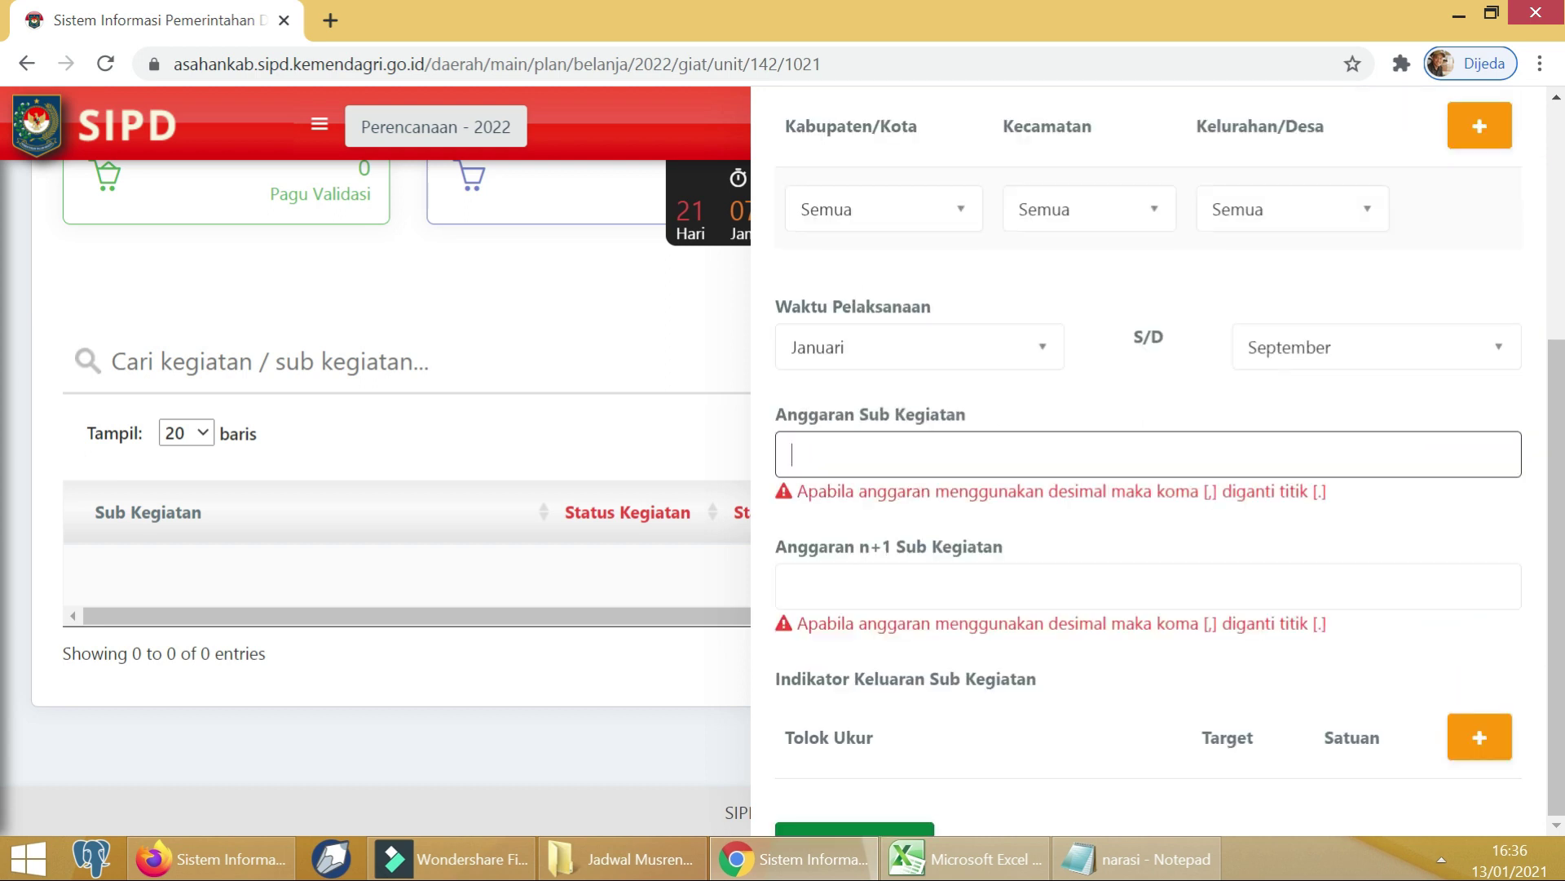
{"action": "type", "text": "0000000"}
{"action": "left_click", "coordinate": [1072, 581]}
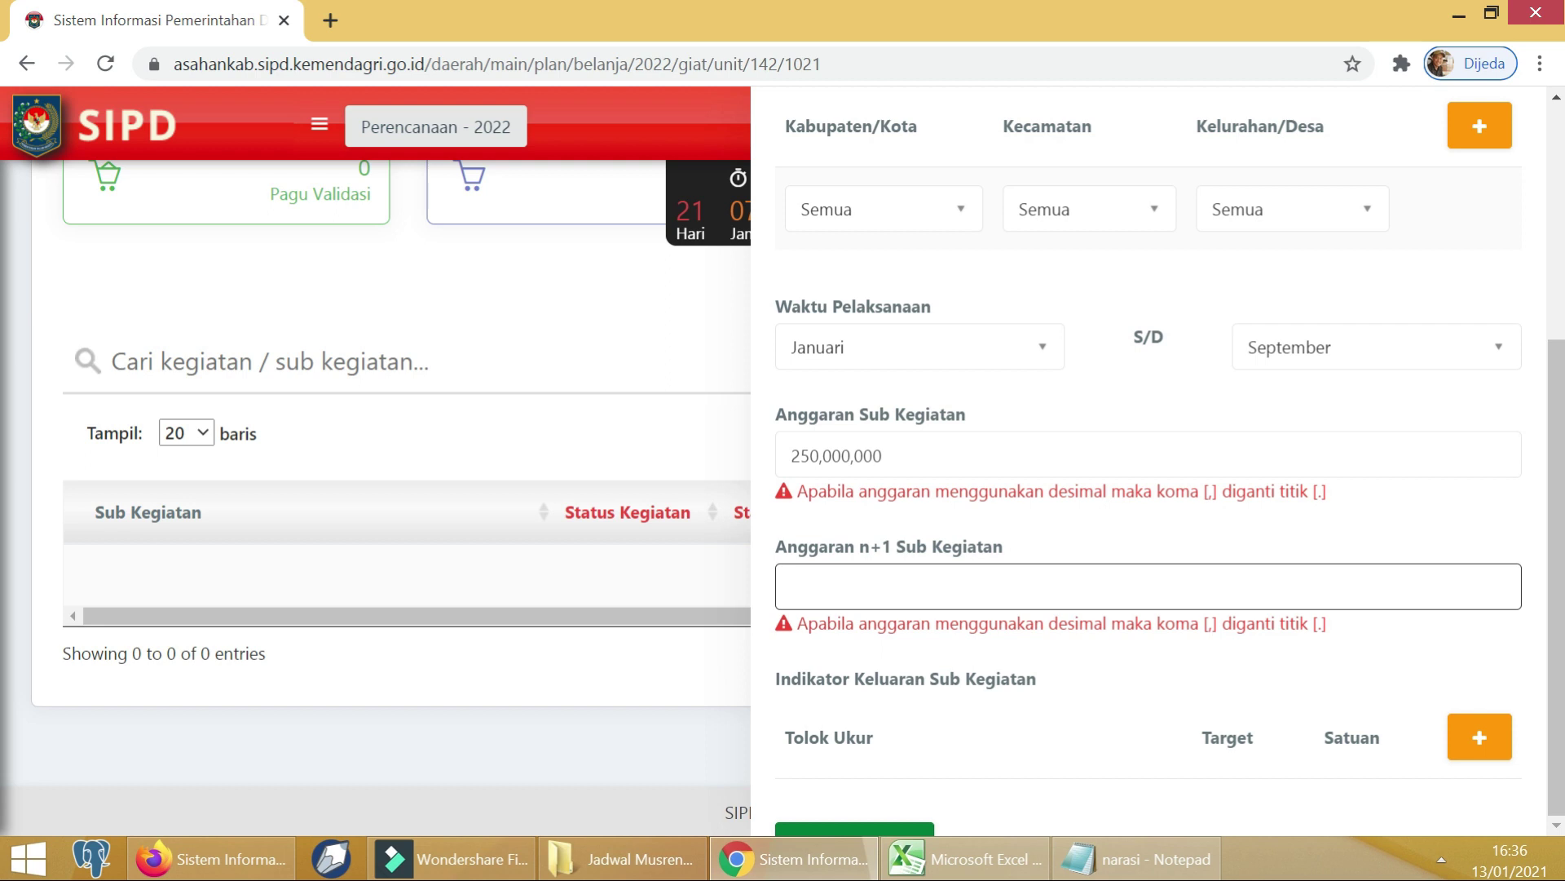
Set the Anggaran n+1 Sub Kegiatan to 275,000,000.
{"action": "type", "text": "275000000"}
{"action": "scroll", "coordinate": [1209, 648], "scroll_direction": "down", "scroll_amount": 1}
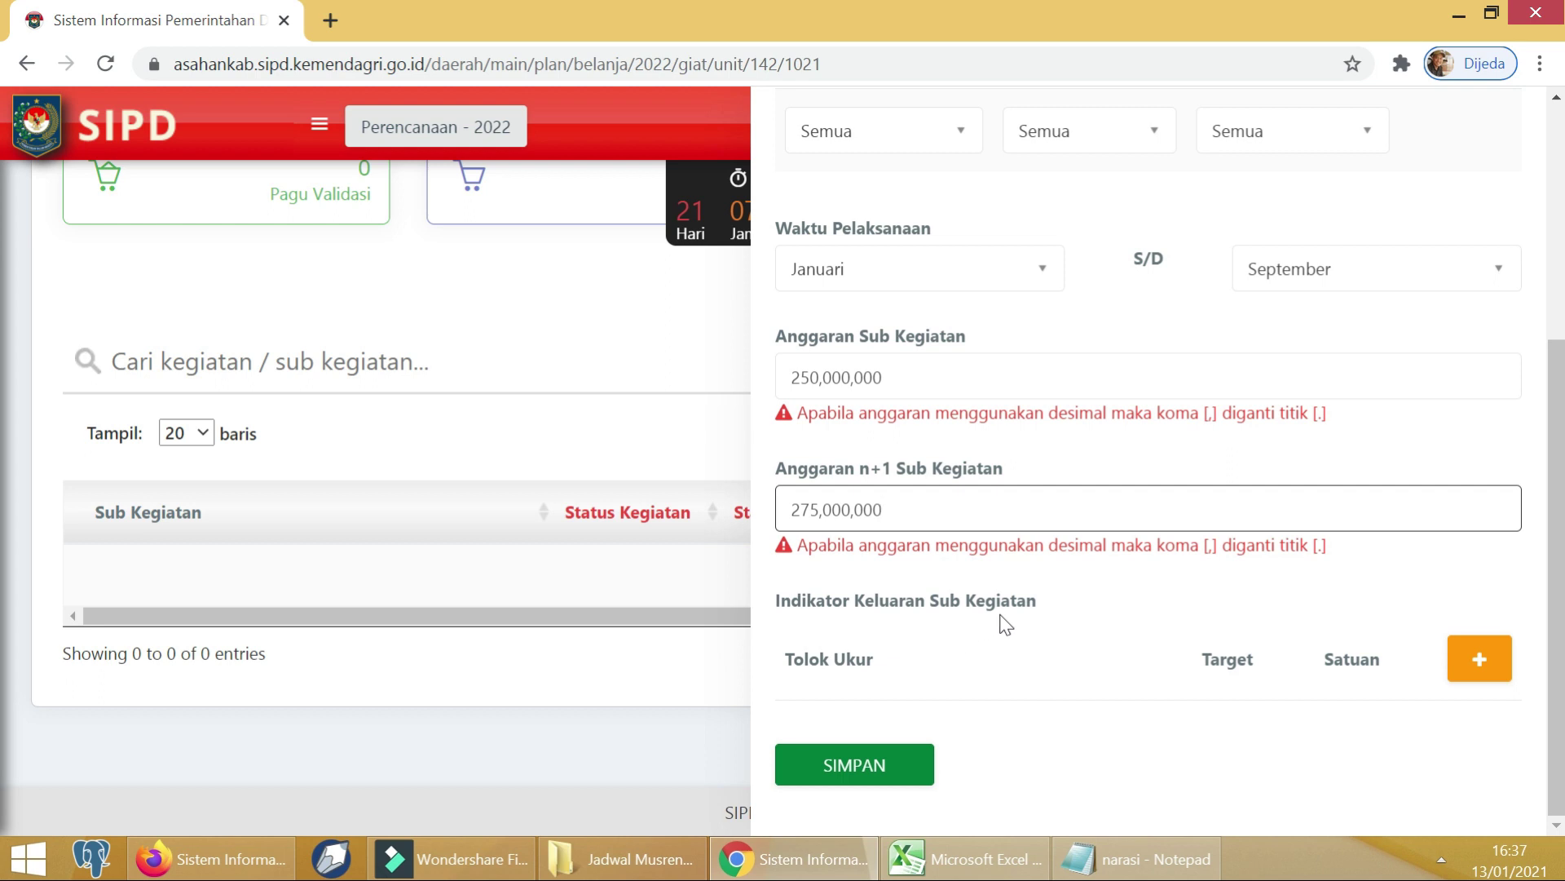
Add the output indicator Jumlah Dokumen with Target 4 and Satuan Dokumen, and save the sub-activity.
{"action": "left_click", "coordinate": [1480, 659]}
{"action": "scroll", "coordinate": [1139, 639], "scroll_direction": "down", "scroll_amount": 1}
{"action": "left_click", "coordinate": [1139, 648]}
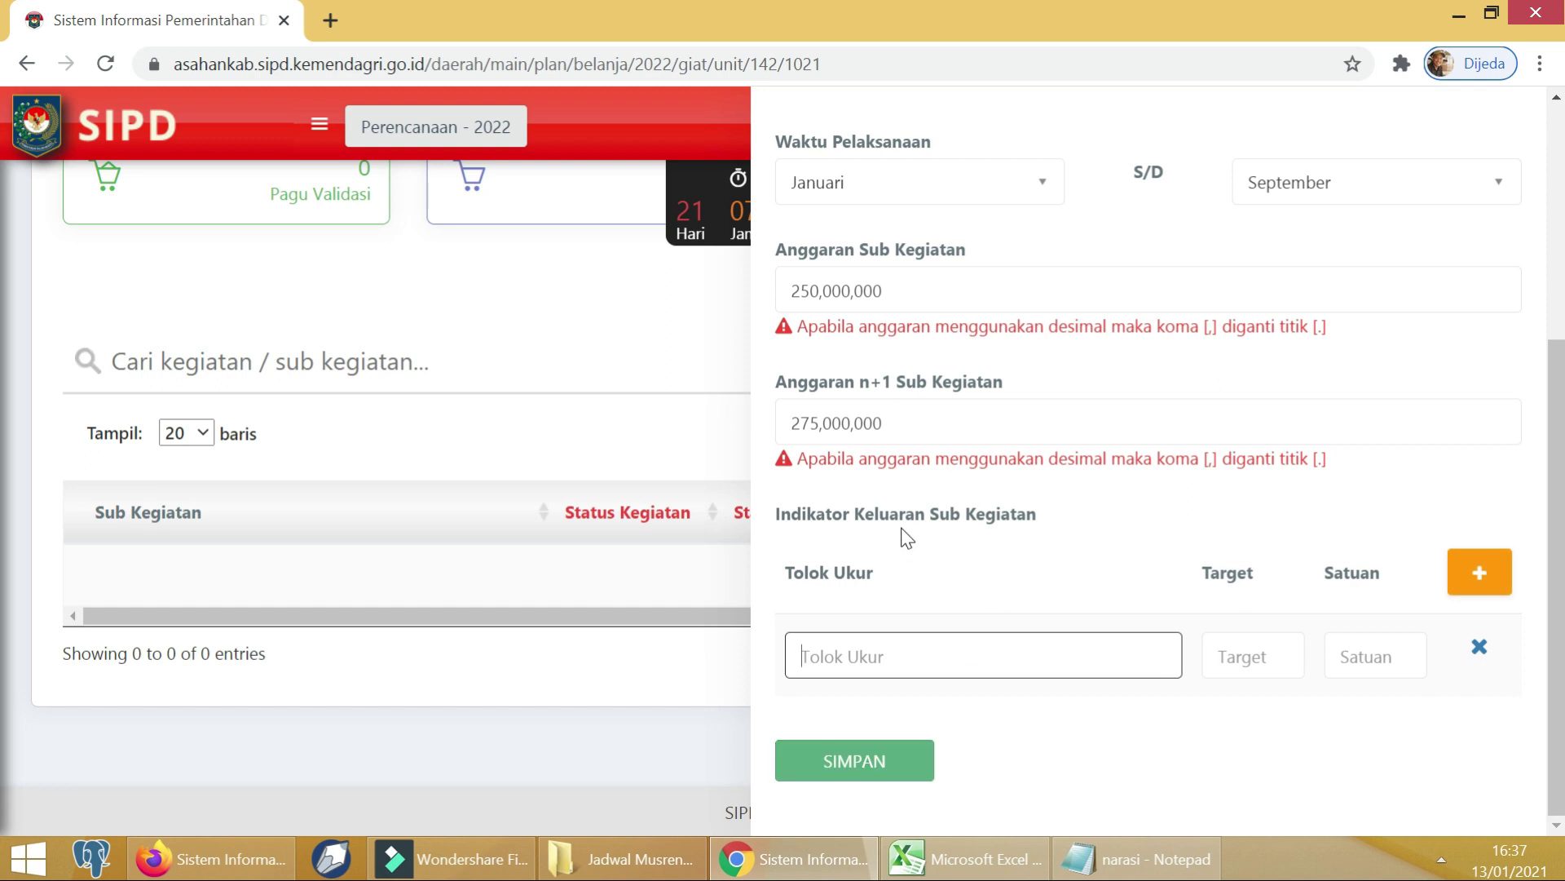
{"action": "type", "text": "Jumlah Dokumen"}
{"action": "left_click", "coordinate": [1296, 659]}
{"action": "type", "text": "4"}
{"action": "left_click", "coordinate": [1390, 664]}
{"action": "type", "text": "Dok"}
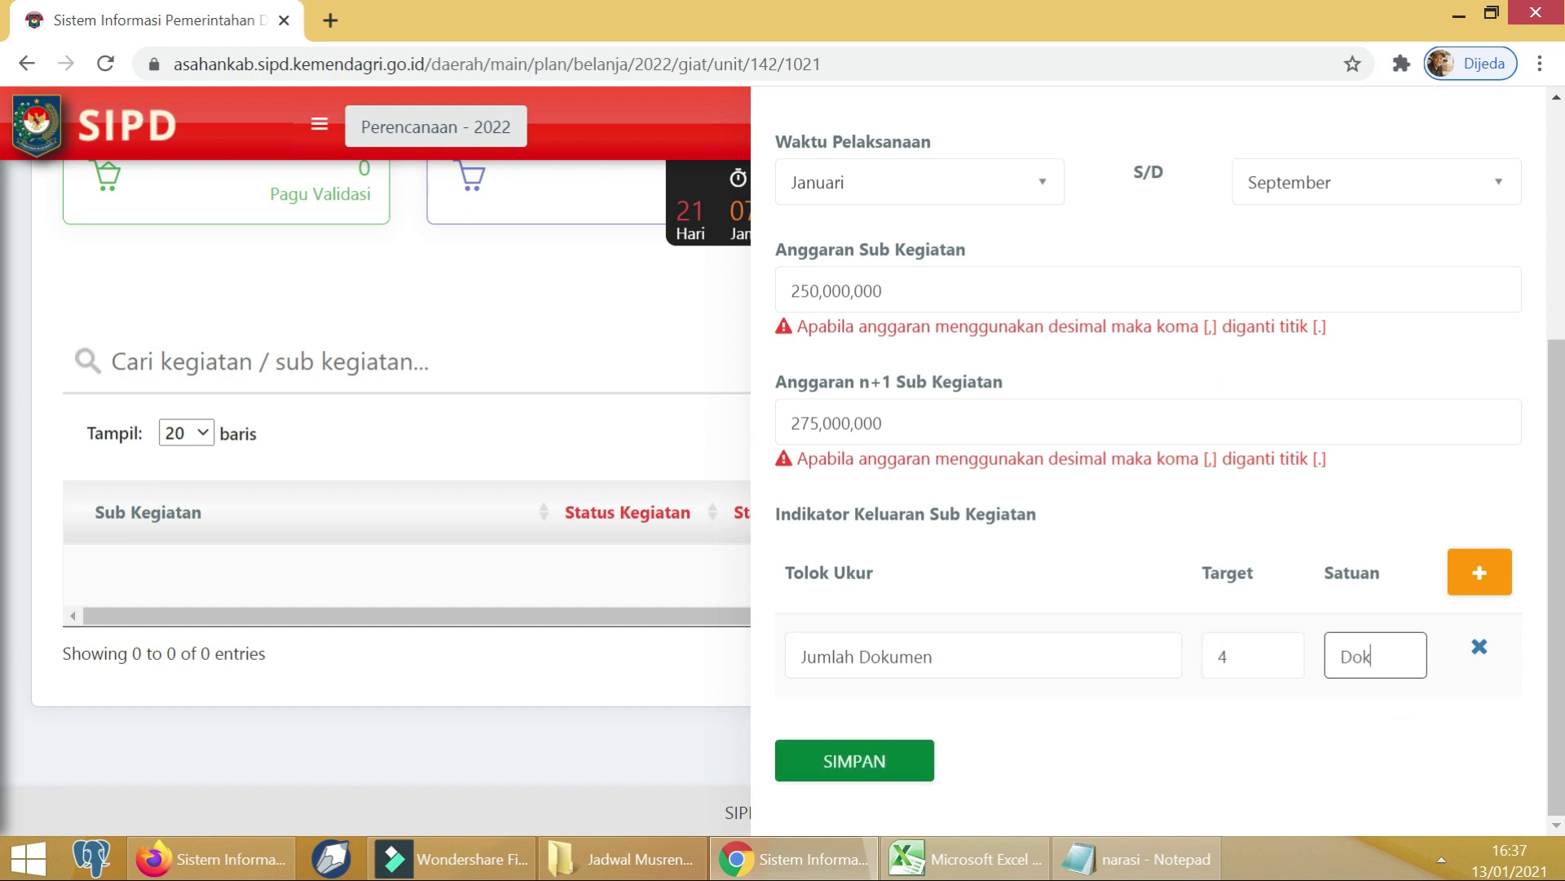
{"action": "type", "text": "umen"}
{"action": "left_click", "coordinate": [885, 778]}
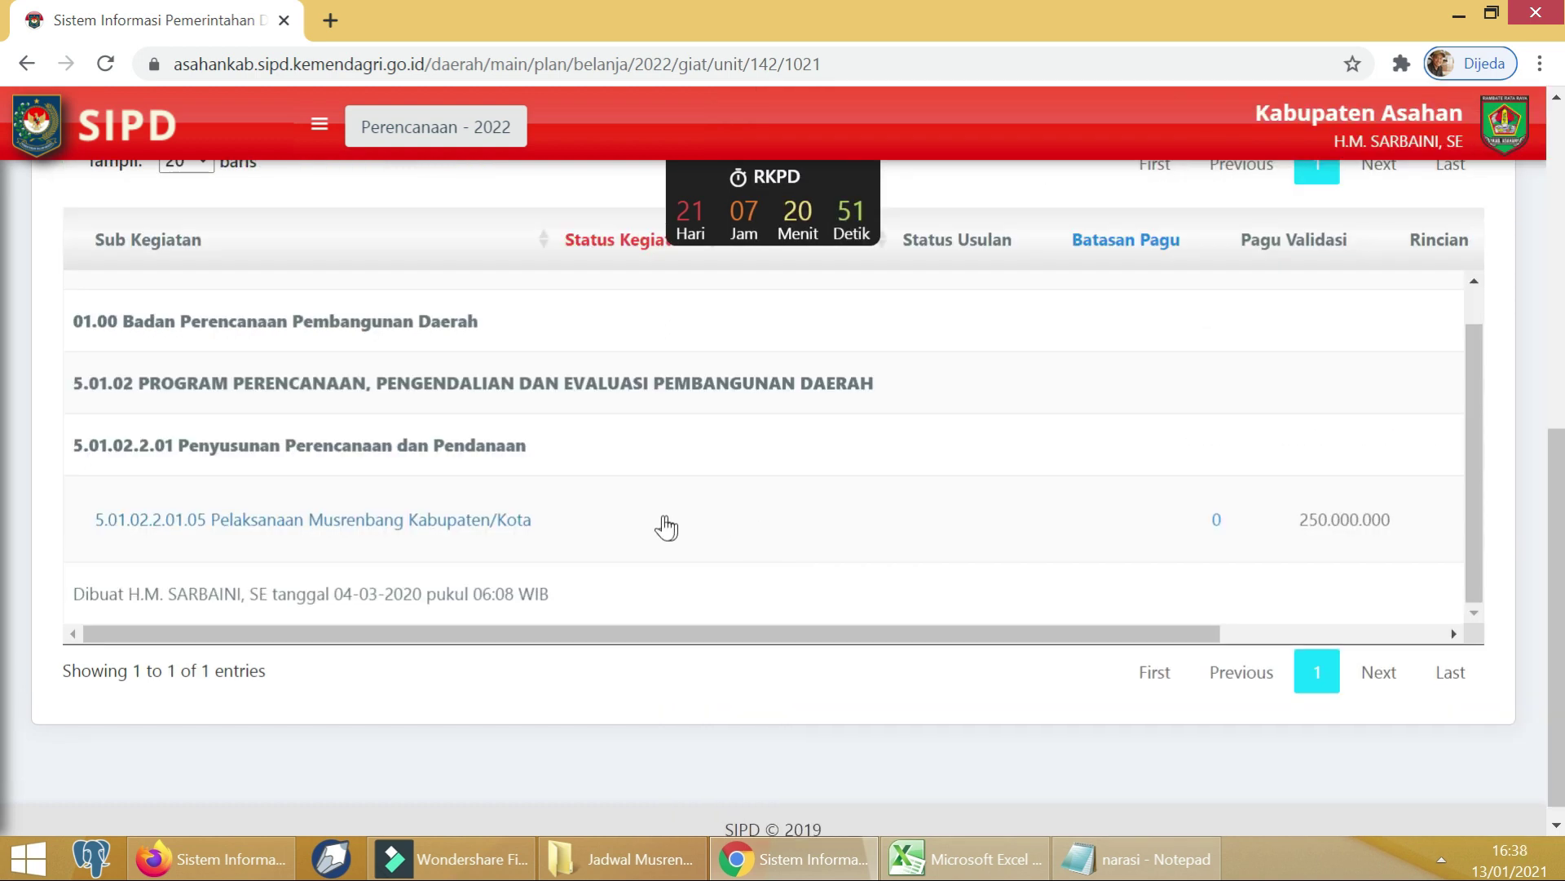
Start a new sub-activity with Sub Unit Badan Perencanaan Pembangunan Daerah, leaving both Prioritas Pembangunan fields unselected.
{"action": "scroll", "coordinate": [1321, 513], "scroll_direction": "up", "scroll_amount": 5}
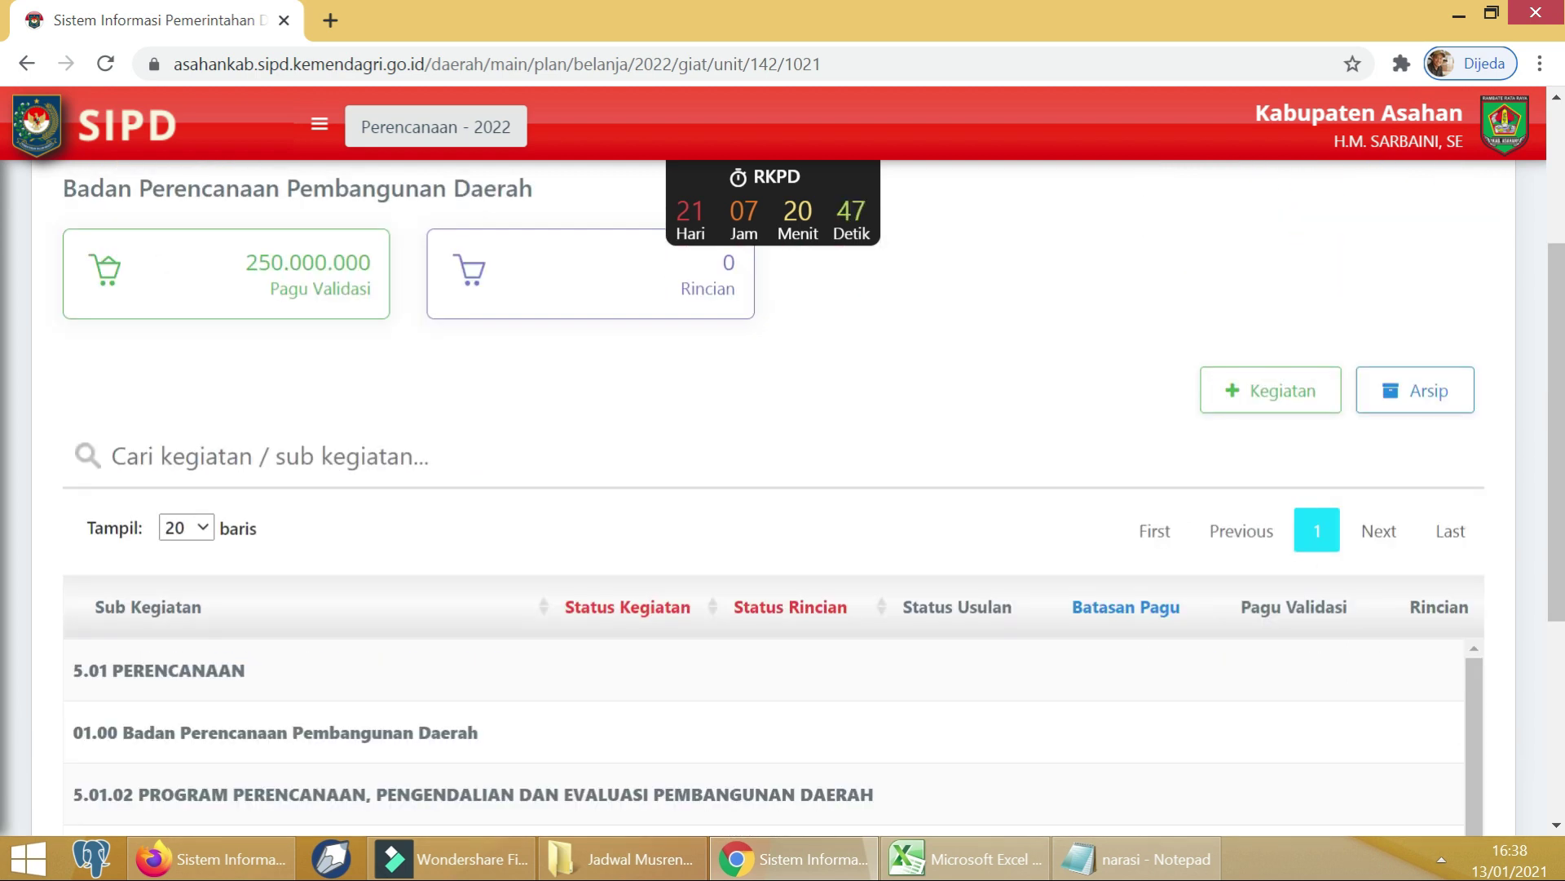
{"action": "left_click", "coordinate": [1290, 407]}
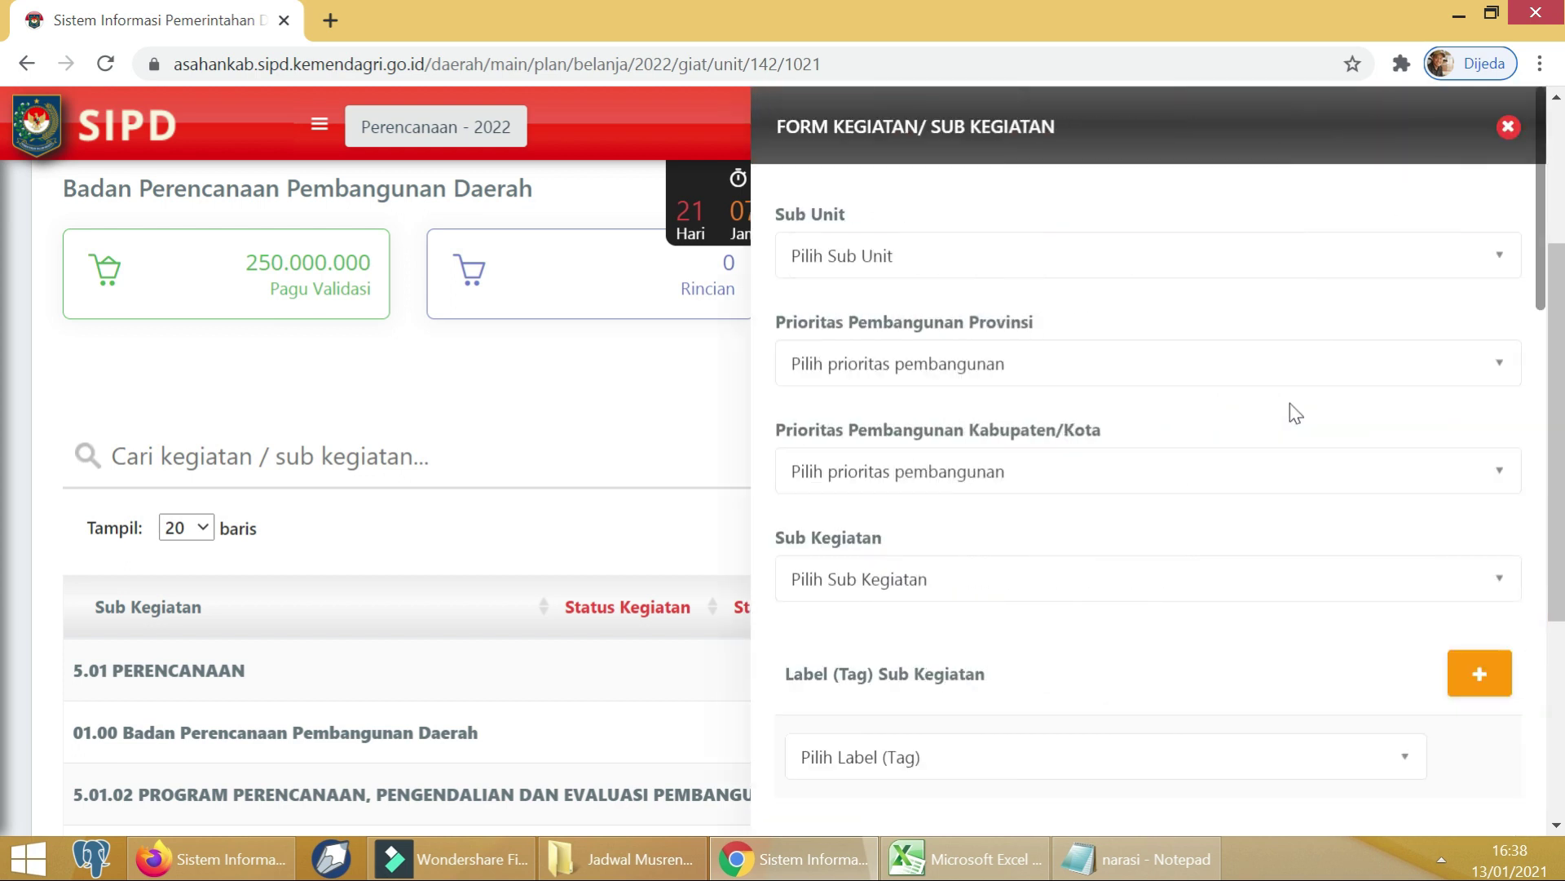
{"action": "left_click", "coordinate": [1136, 256]}
{"action": "left_click", "coordinate": [1028, 382]}
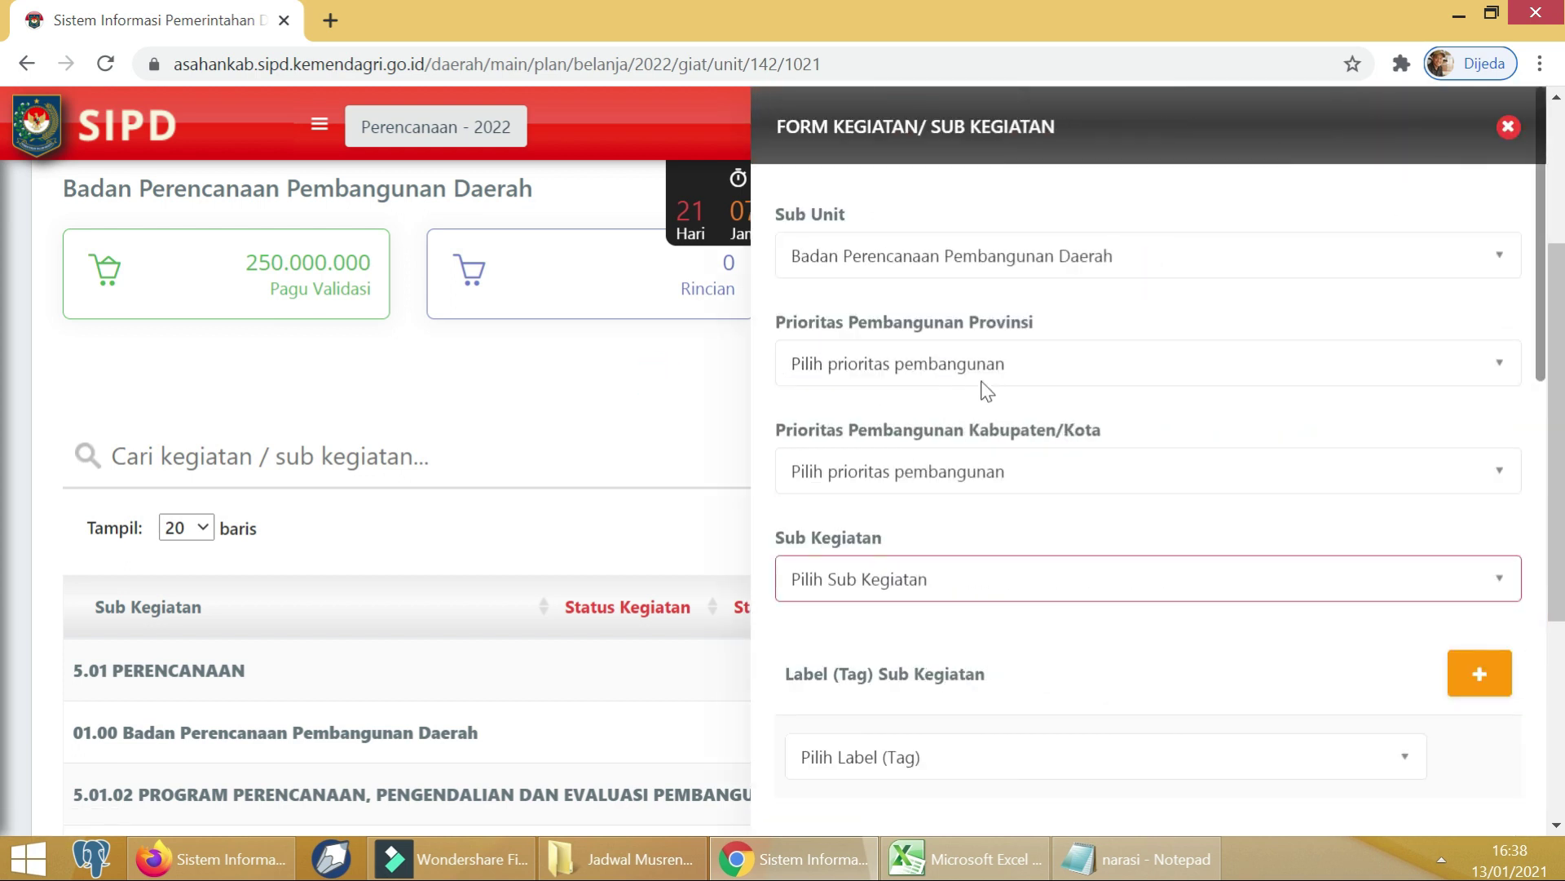
{"action": "left_click", "coordinate": [993, 362]}
{"action": "left_click", "coordinate": [1000, 359]}
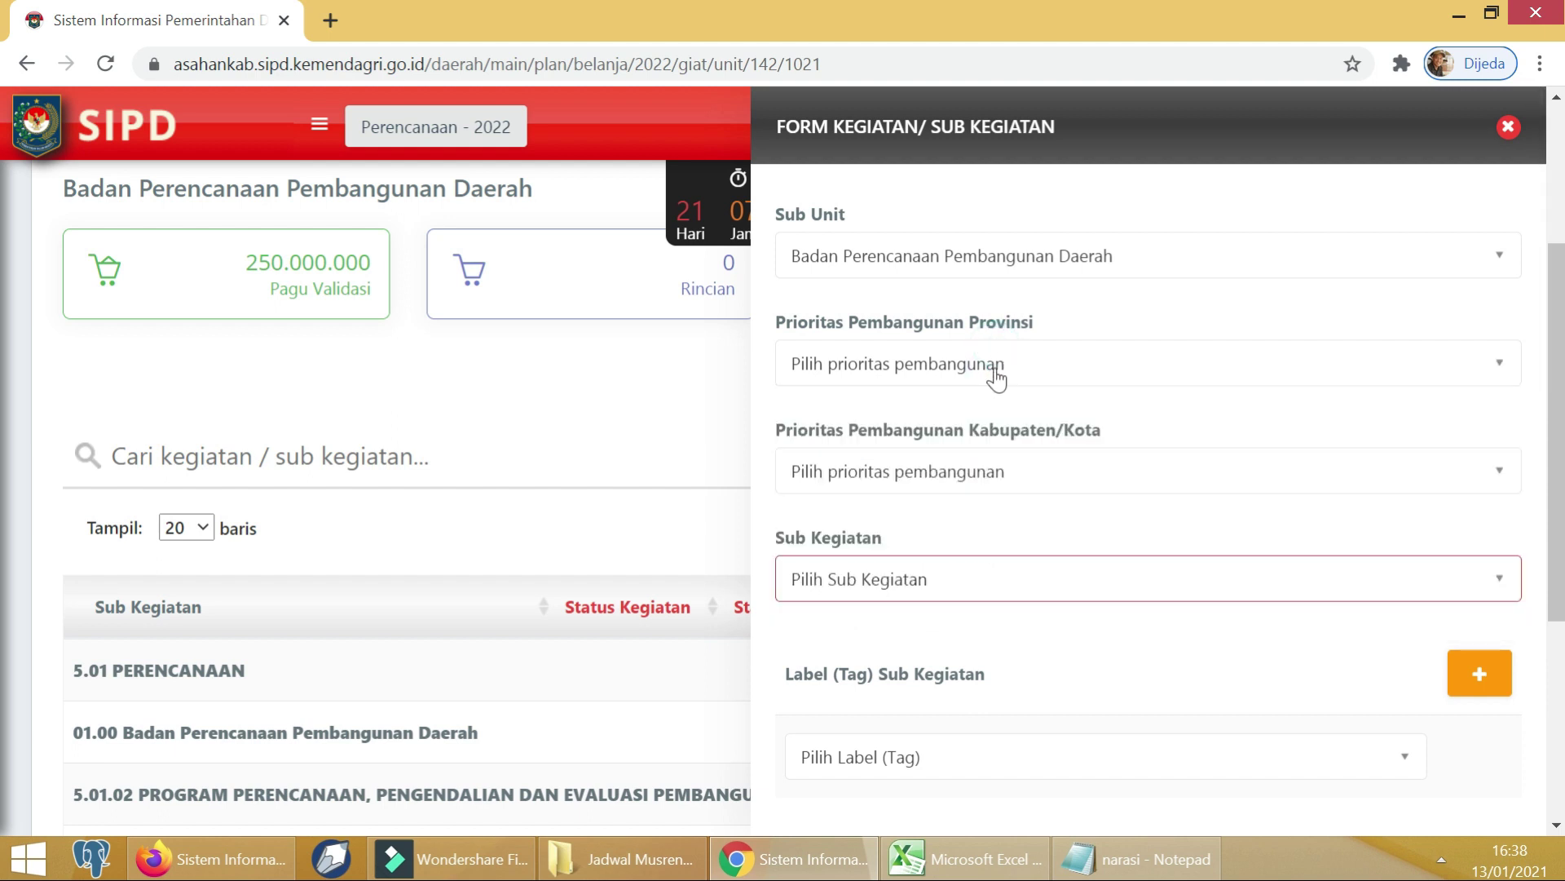
{"action": "left_click", "coordinate": [990, 484]}
{"action": "left_click", "coordinate": [991, 479]}
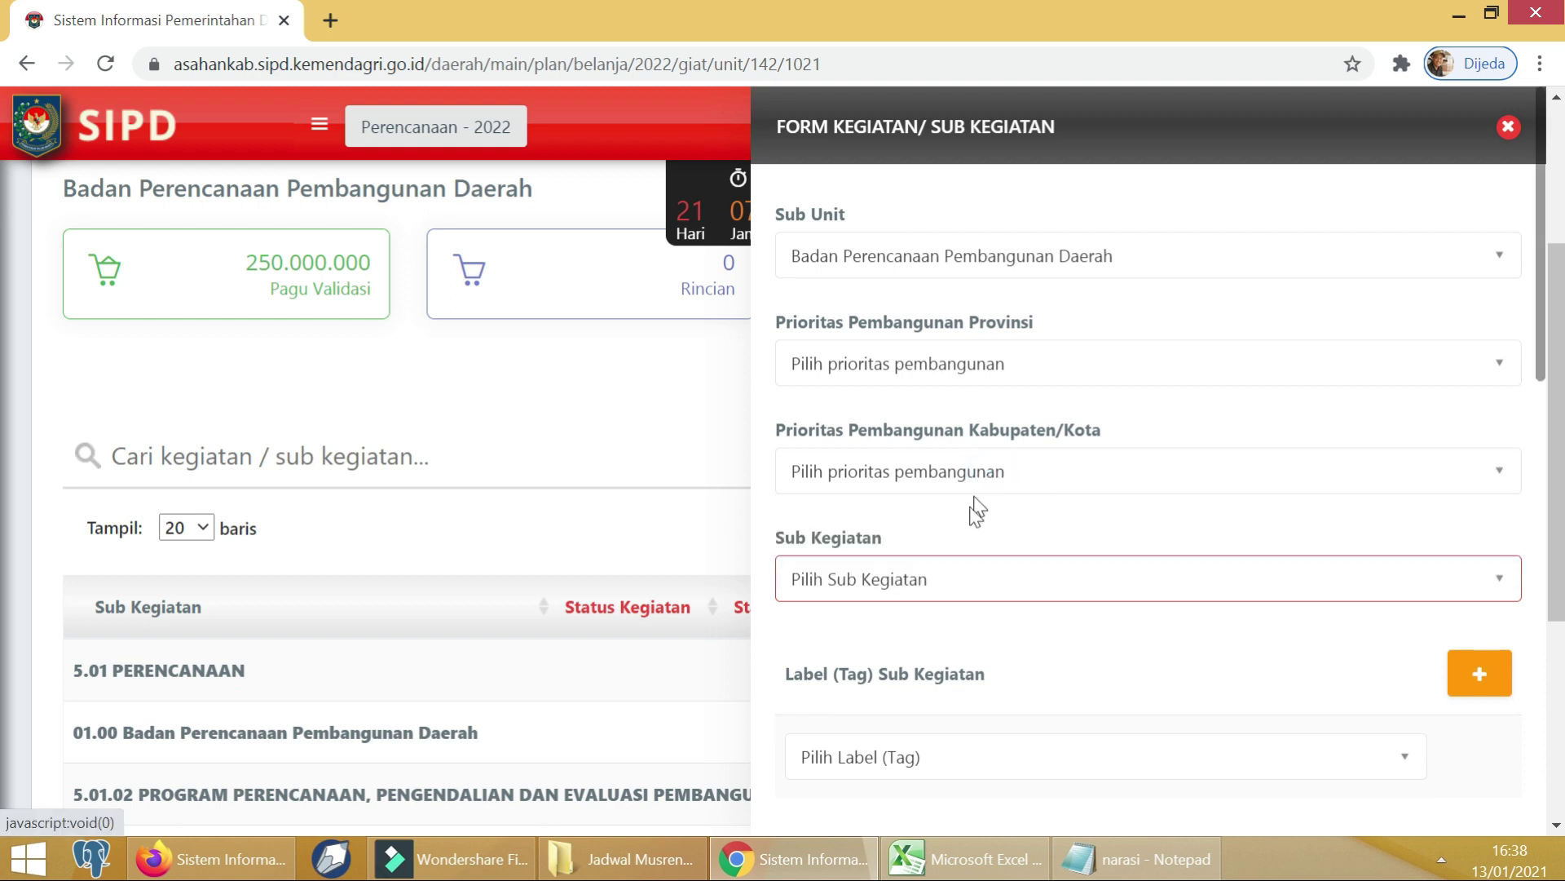
Set the Sub Kegiatan to 5.01.02.2.01.04 Koordinasi Pelaksanaan Forum SKPD/Lintas SKPD, leaving the Label (Tag) unselected.
{"action": "scroll", "coordinate": [970, 536], "scroll_direction": "down", "scroll_amount": 3}
{"action": "left_click", "coordinate": [953, 351]}
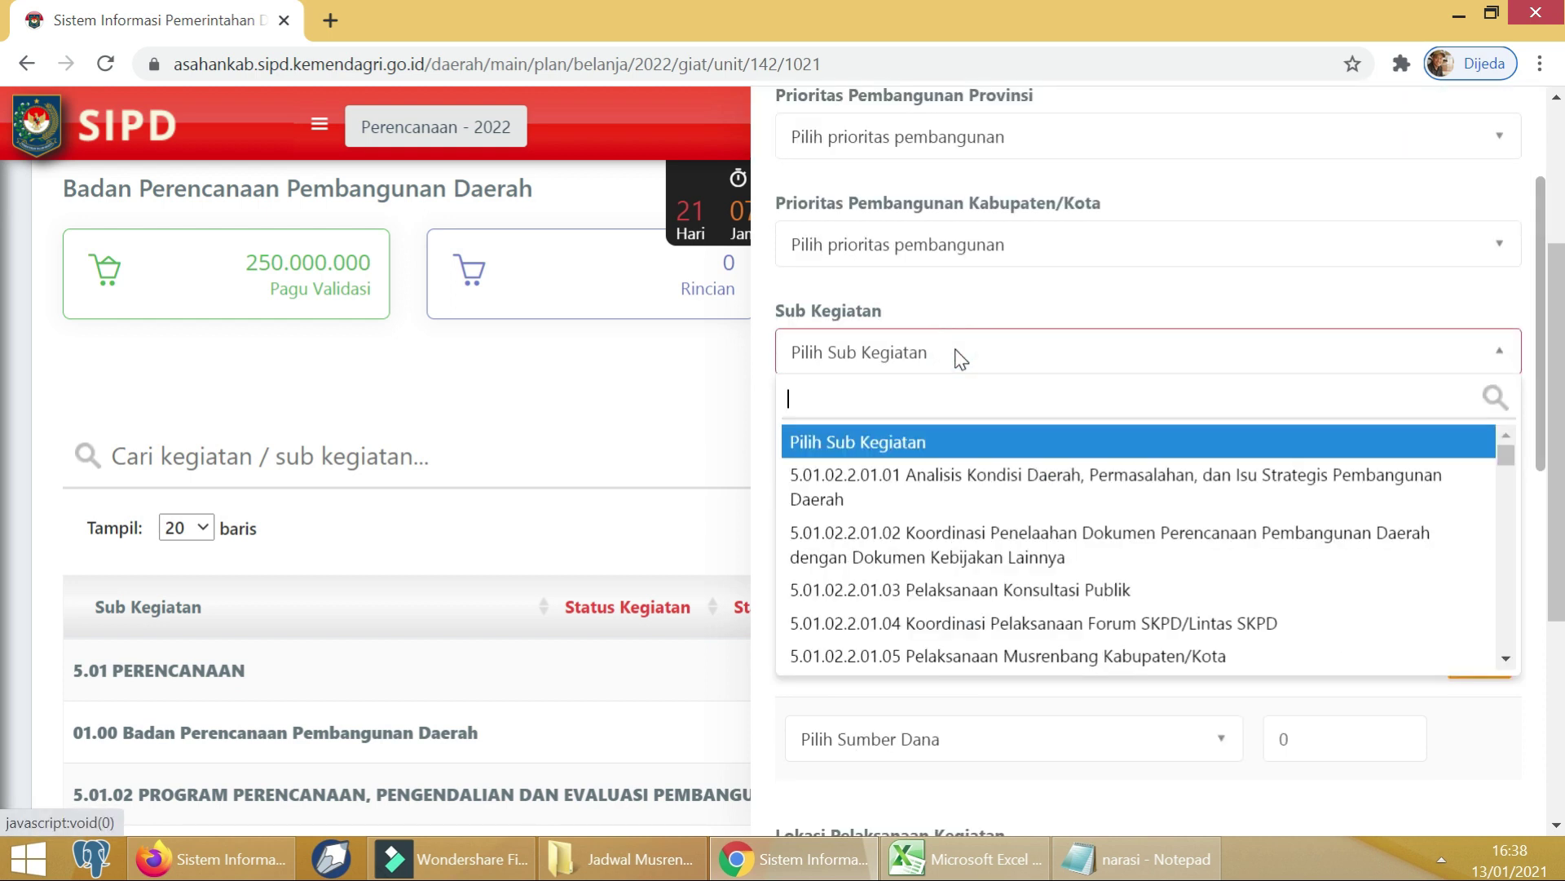
{"action": "left_click", "coordinate": [1074, 624]}
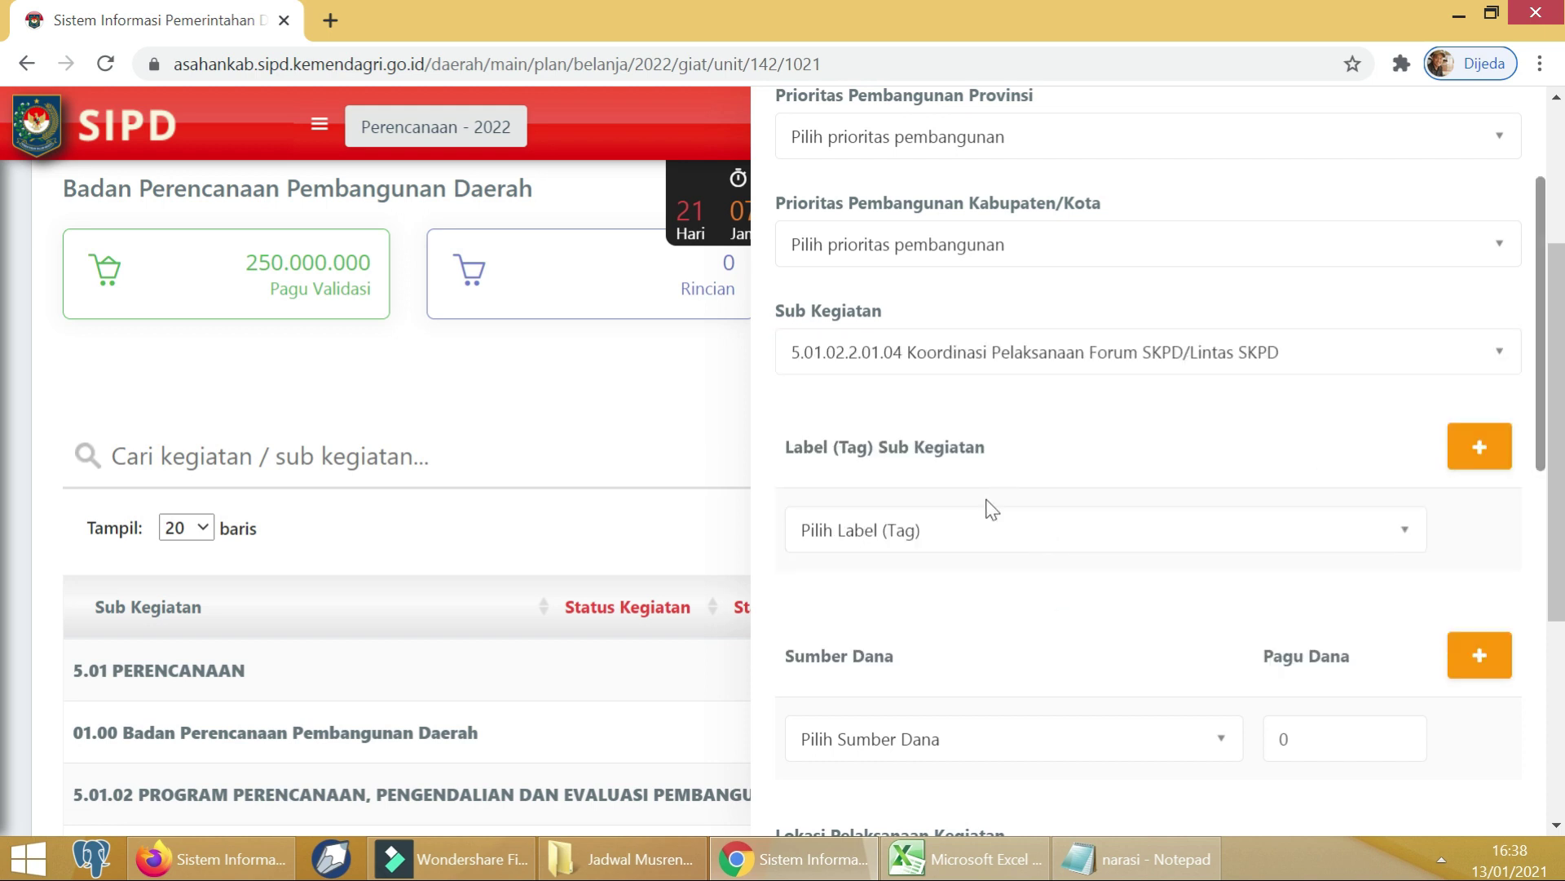
{"action": "left_click", "coordinate": [980, 531]}
{"action": "left_click", "coordinate": [979, 528]}
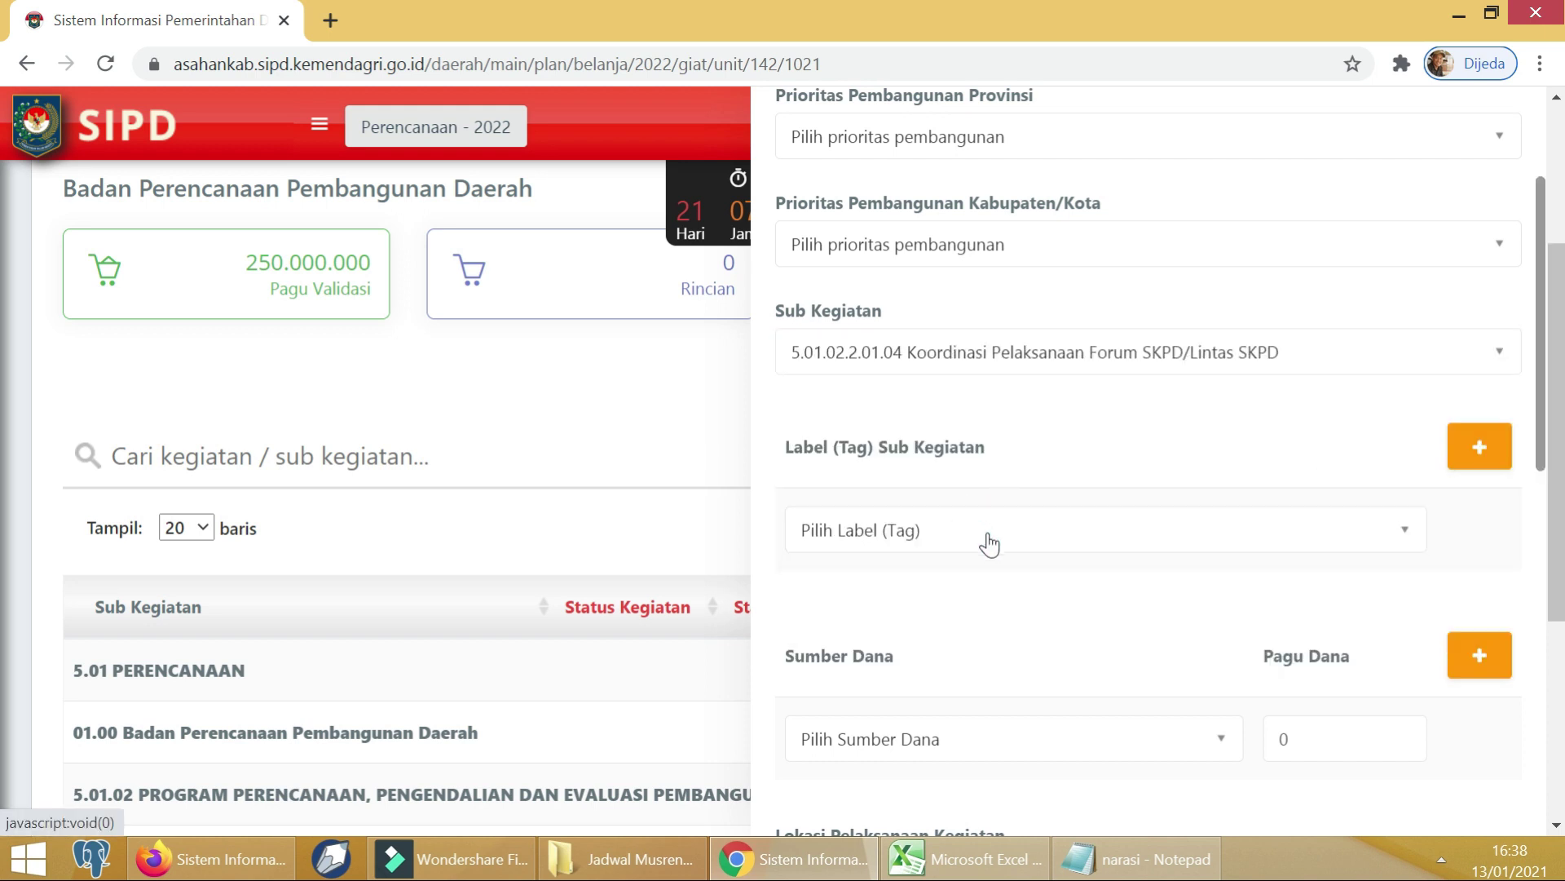
Set the Sumber Dana to [DANA KHUSUS] - Dana Transfer Umum - Dana Alokasi Umum and fill in its Pagu Dana.
{"action": "scroll", "coordinate": [989, 541], "scroll_direction": "down", "scroll_amount": 3}
{"action": "left_click", "coordinate": [952, 514]}
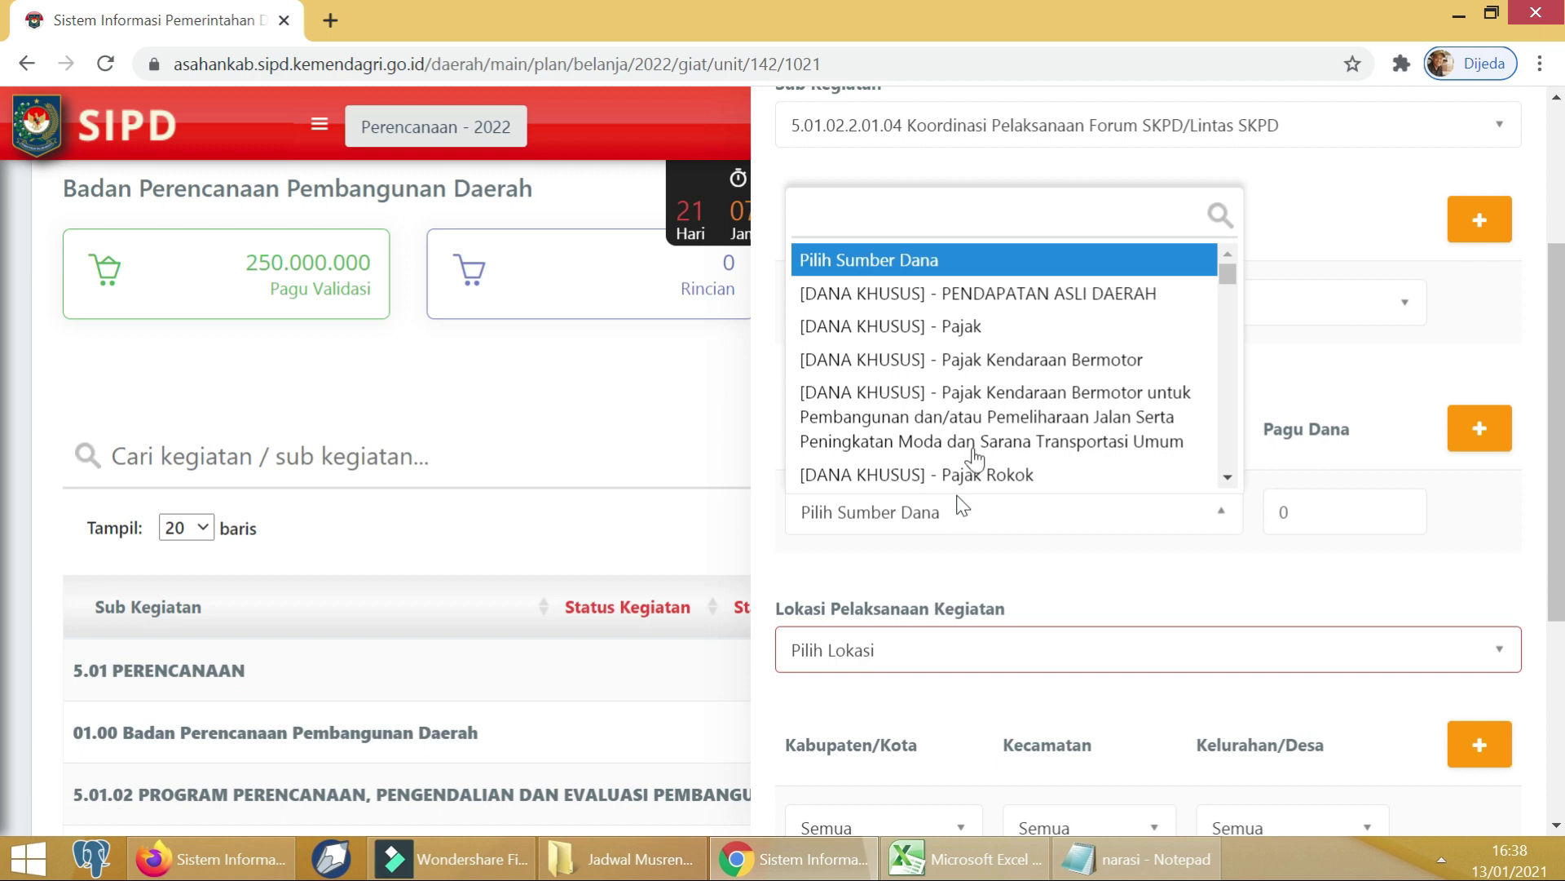
{"action": "type", "text": "alokas"}
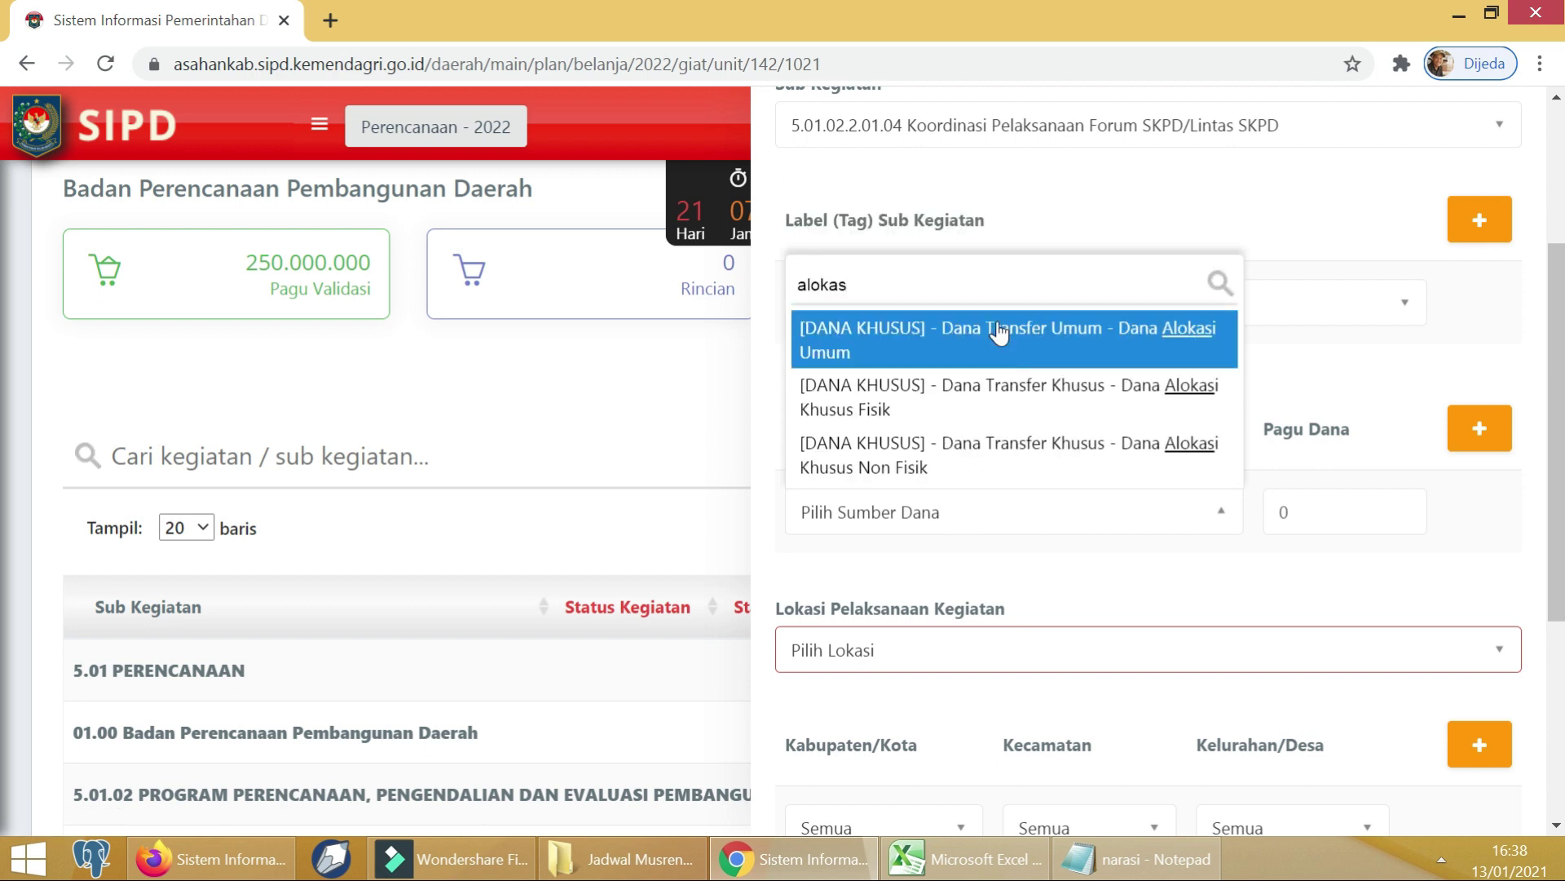
{"action": "left_click", "coordinate": [1000, 333]}
Set the Lokasi Pelaksanaan Kegiatan to Kab. Asahan.
{"action": "scroll", "coordinate": [1087, 598], "scroll_direction": "down", "scroll_amount": 3}
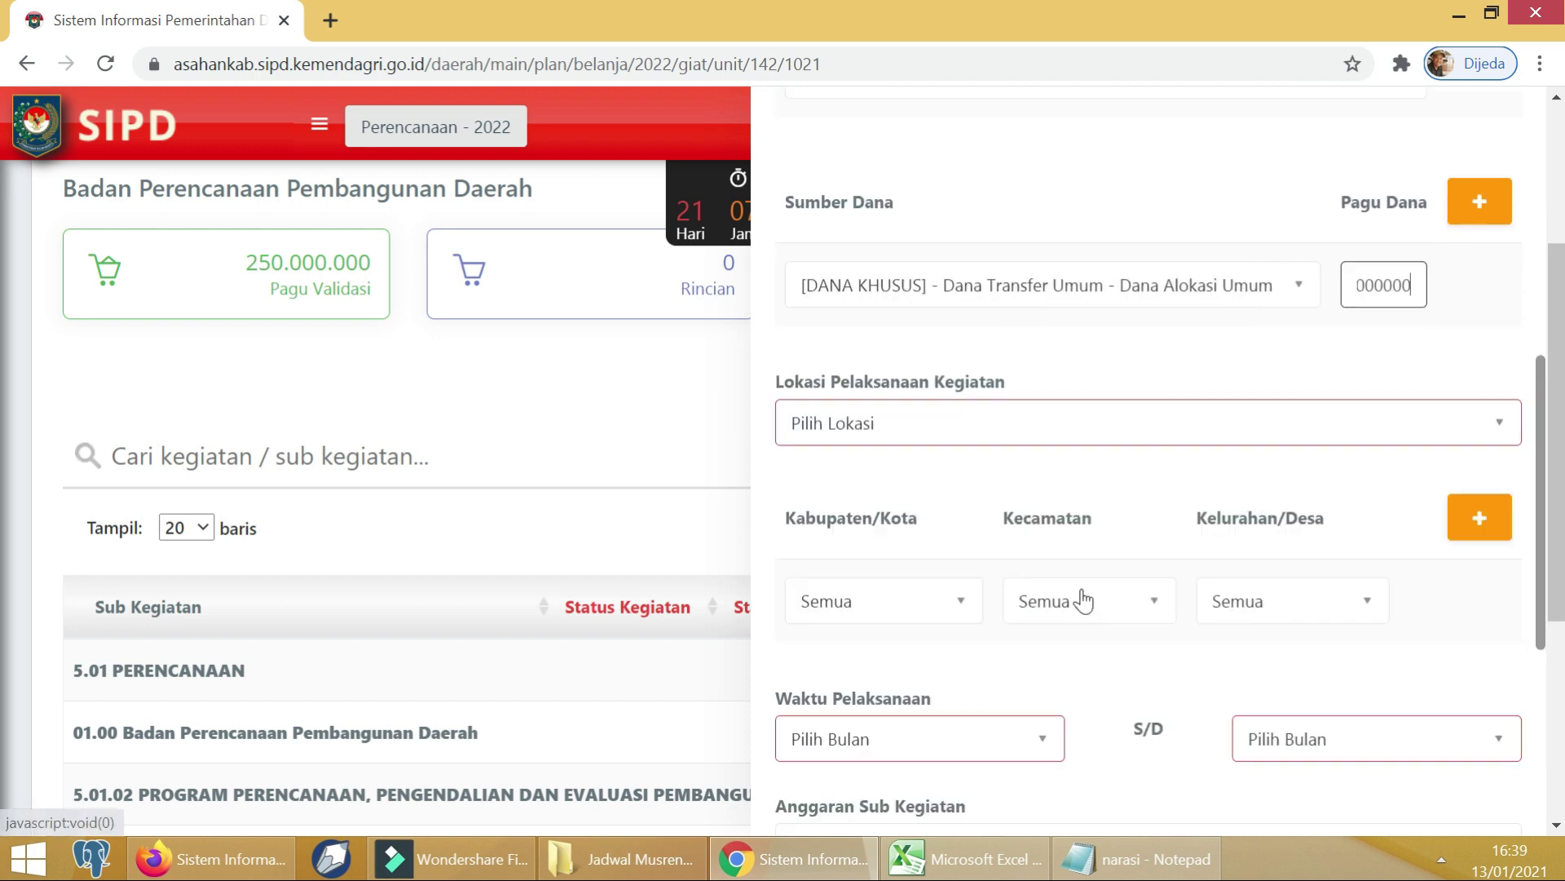
{"action": "left_click", "coordinate": [919, 428]}
{"action": "left_click", "coordinate": [897, 541]}
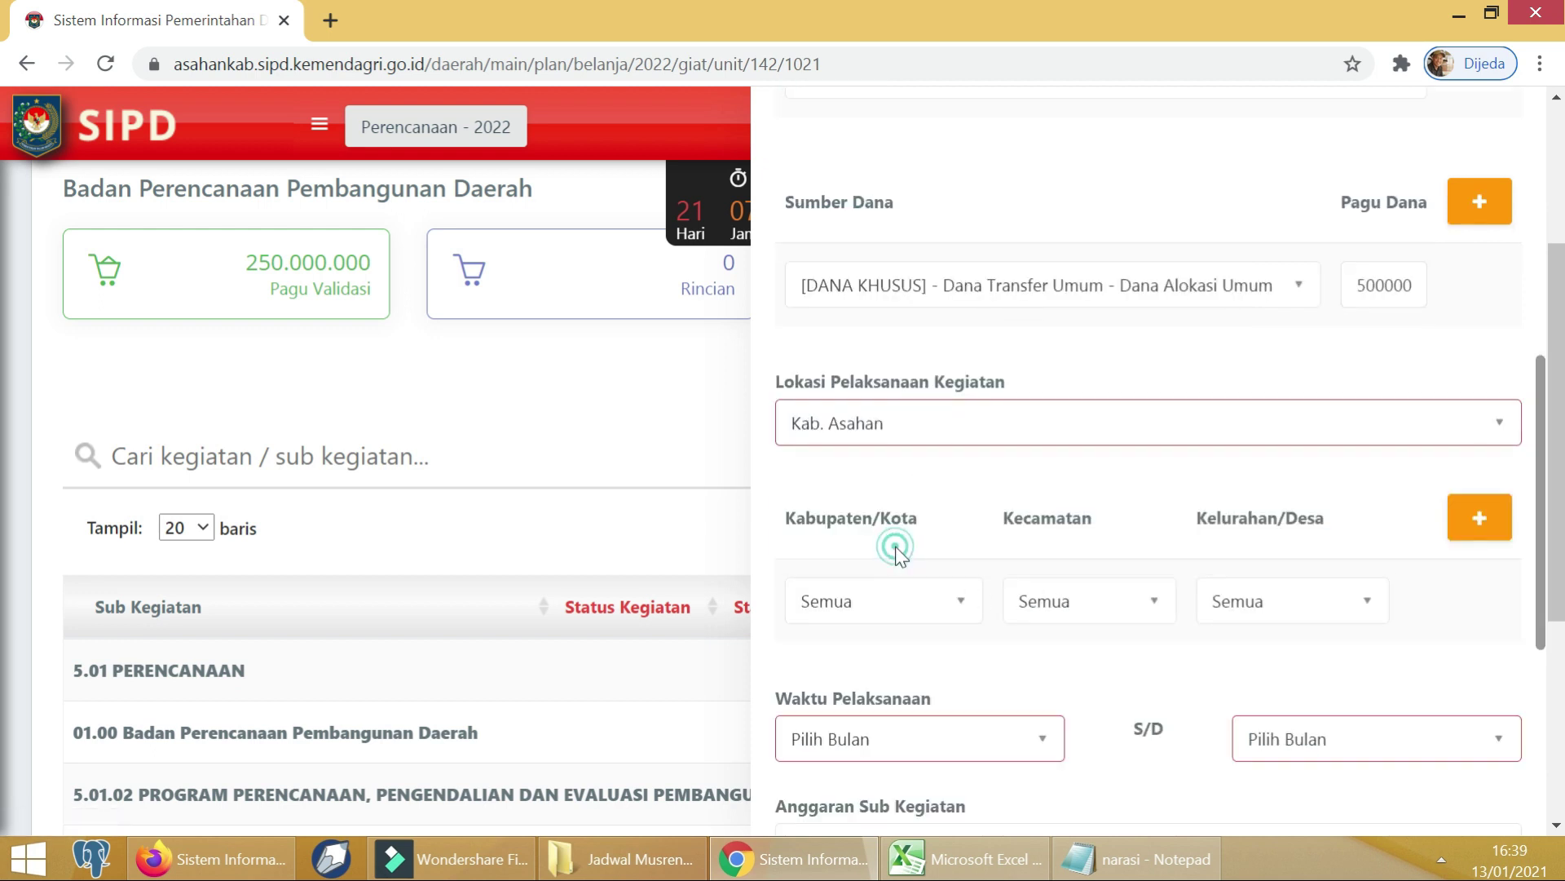
Set the Waktu Pelaksanaan from Februari to April.
{"action": "scroll", "coordinate": [958, 498], "scroll_direction": "down", "scroll_amount": 3}
{"action": "left_click", "coordinate": [1020, 508]}
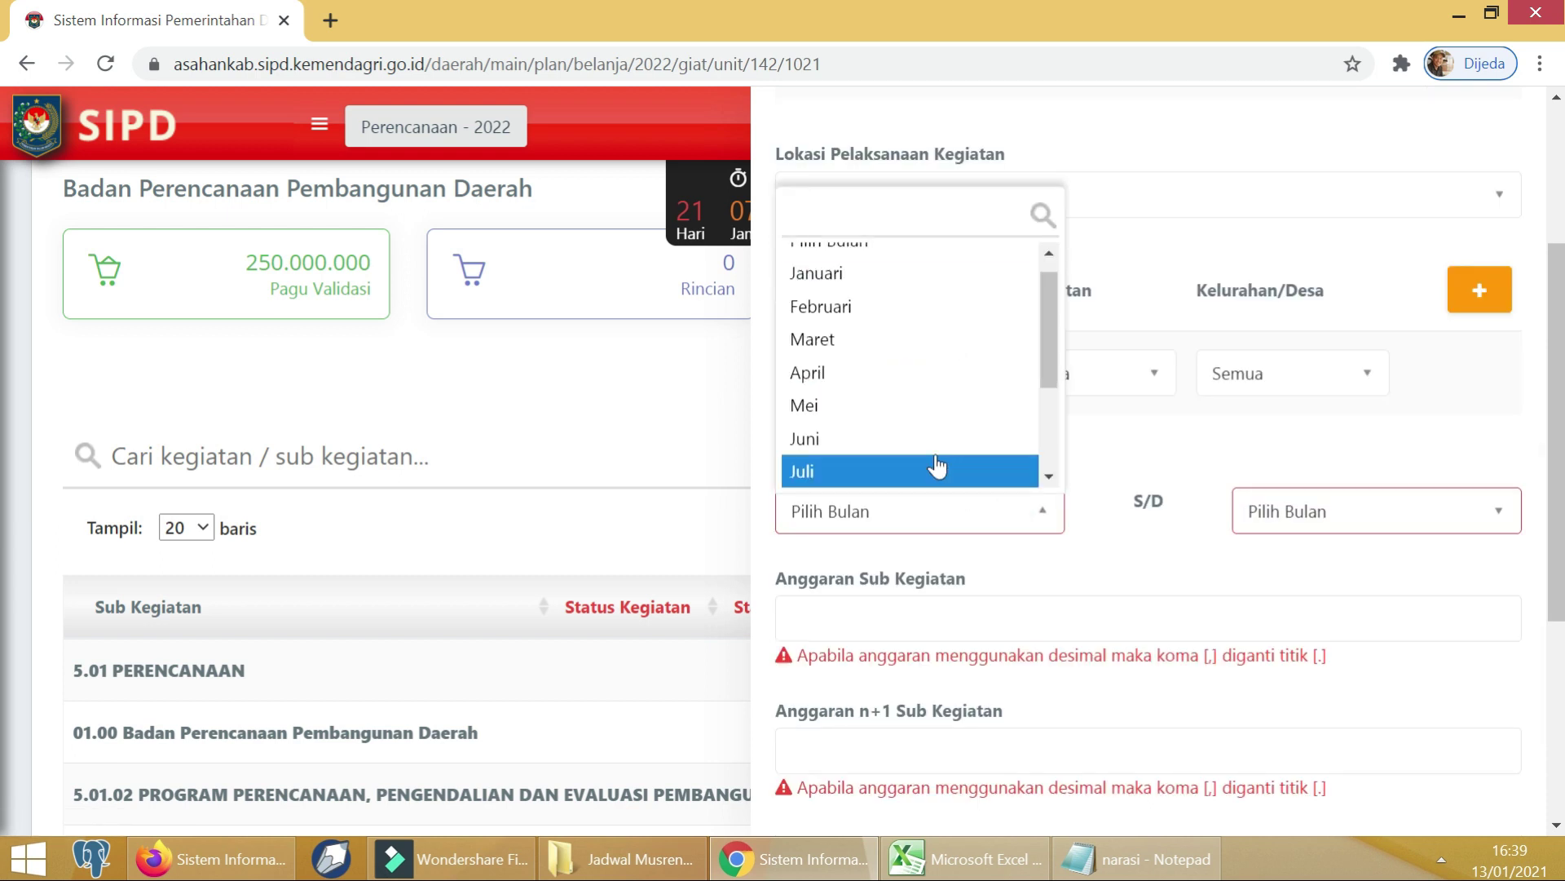
{"action": "scroll", "coordinate": [867, 315], "scroll_direction": "up", "scroll_amount": 1}
{"action": "left_click", "coordinate": [867, 318]}
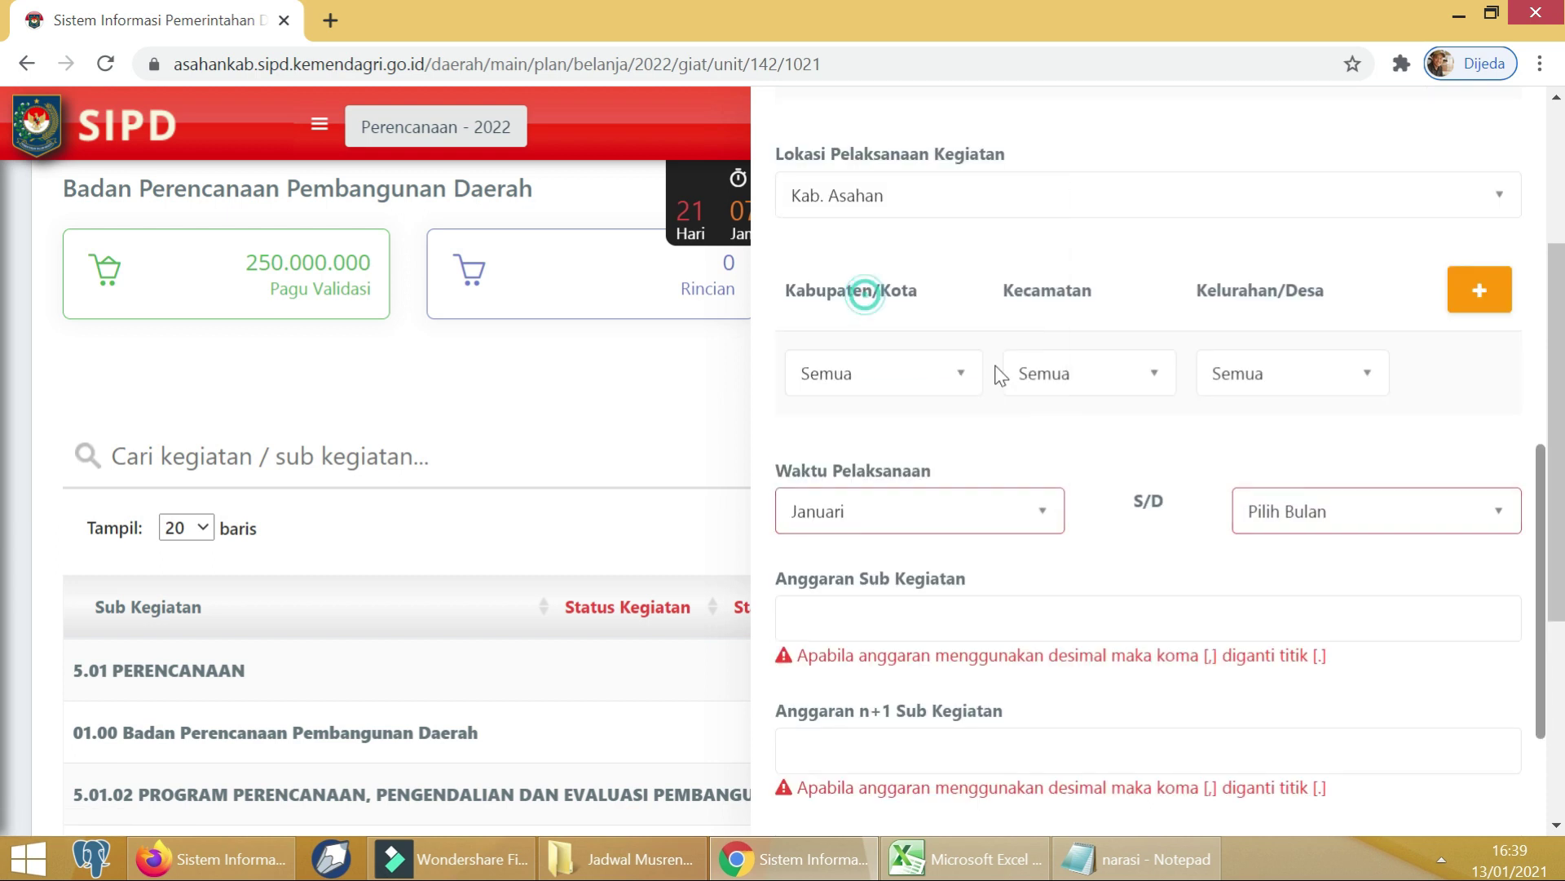
{"action": "left_click", "coordinate": [1306, 532]}
{"action": "left_click", "coordinate": [1284, 394]}
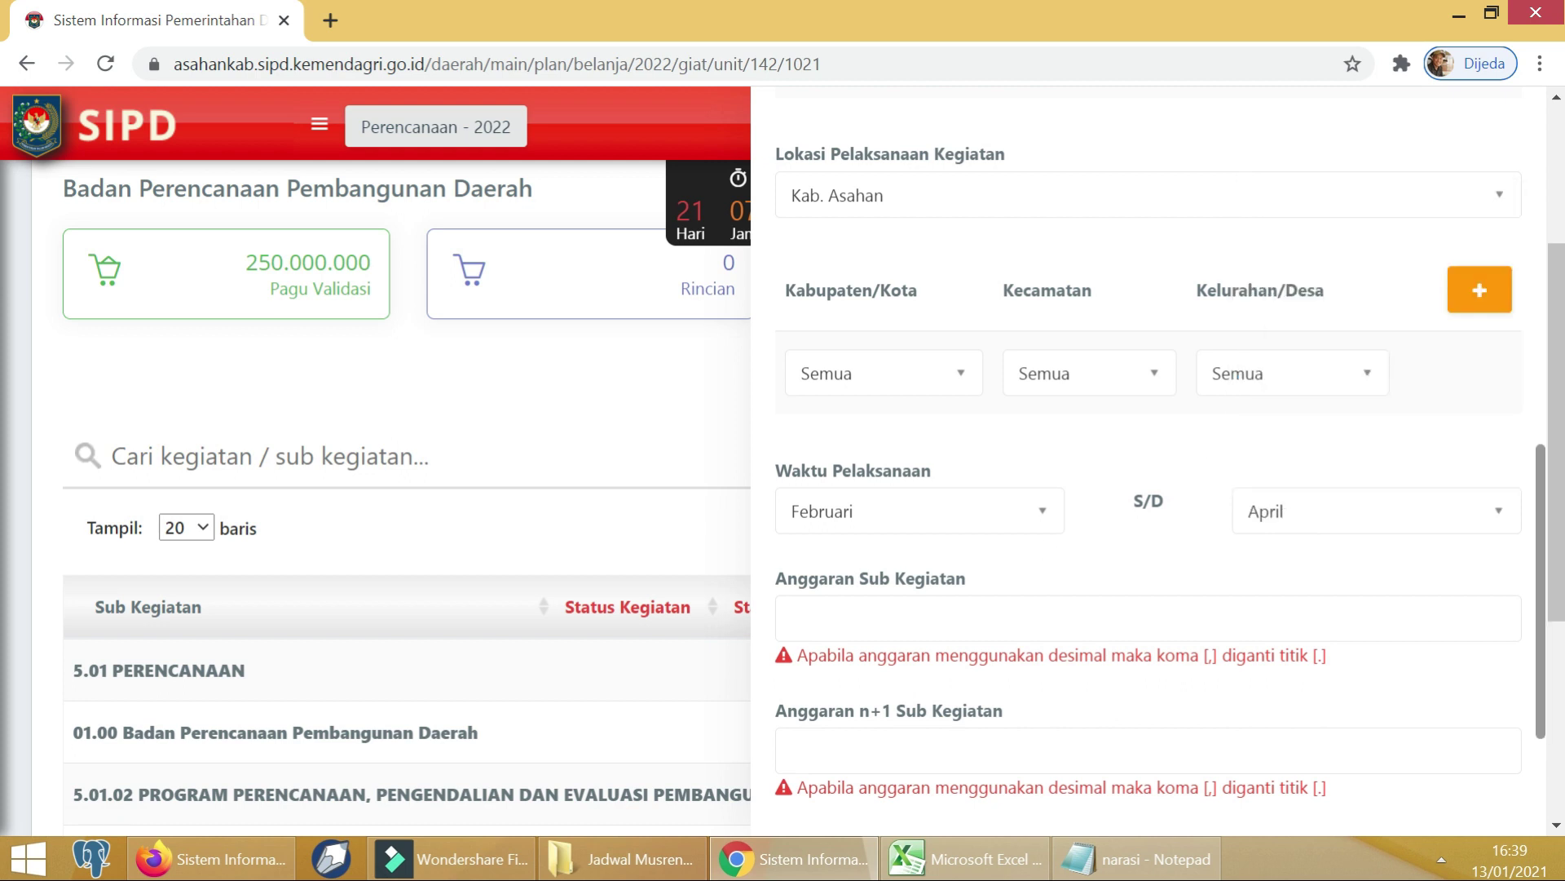
Set the Anggaran Sub Kegiatan to 50,000,000 and the Anggaran n+1 Sub Kegiatan to 55,000,000.
{"action": "scroll", "coordinate": [1050, 632], "scroll_direction": "down", "scroll_amount": 3}
{"action": "left_click", "coordinate": [898, 394]}
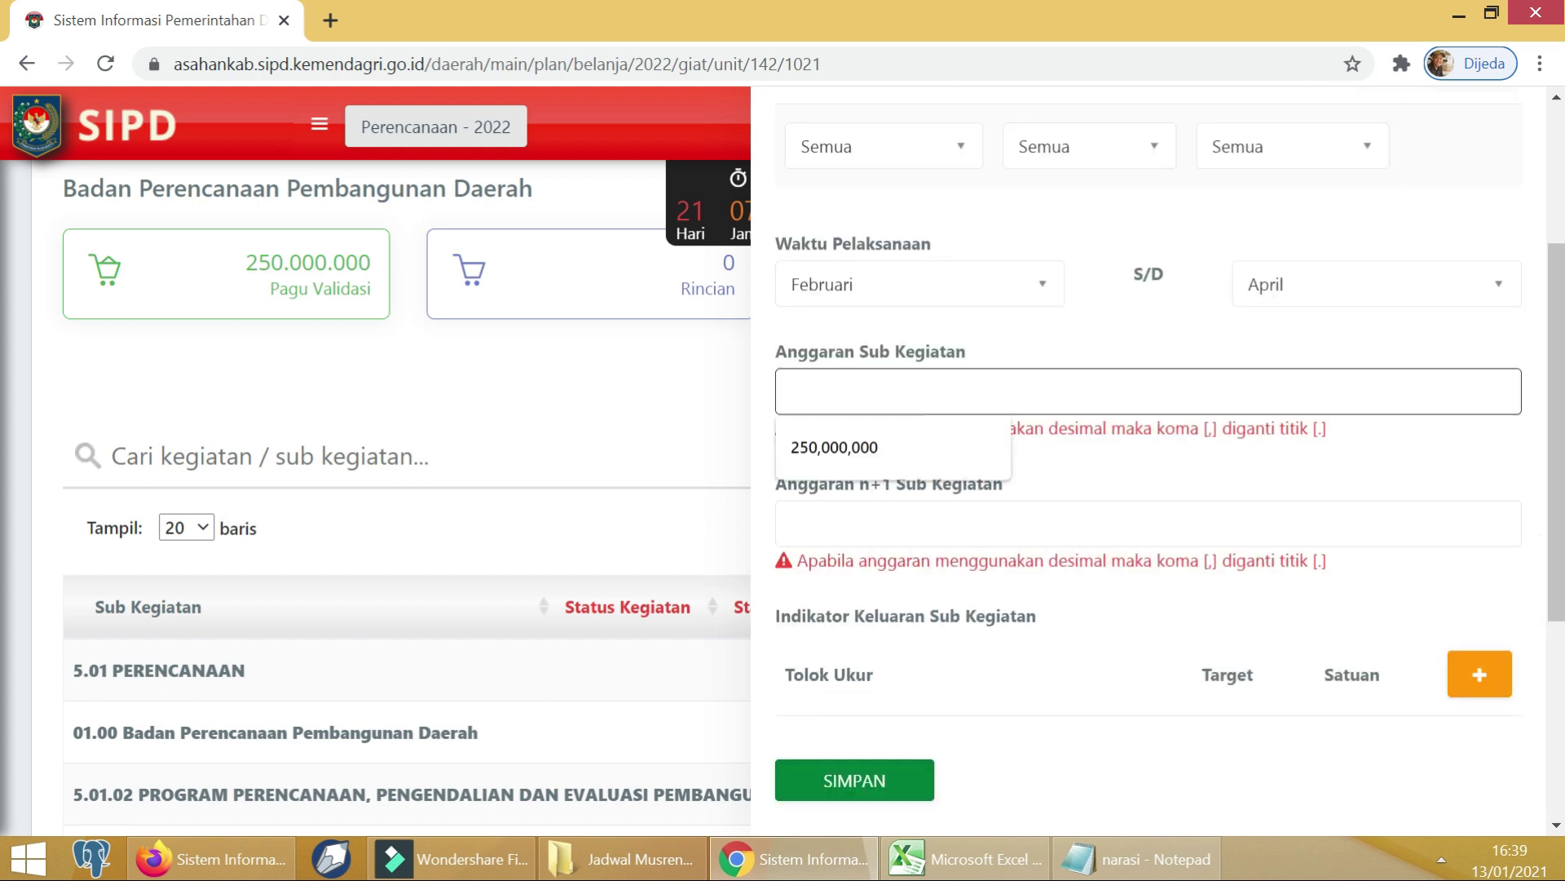
{"action": "type", "text": "5"}
{"action": "type", "text": "0"}
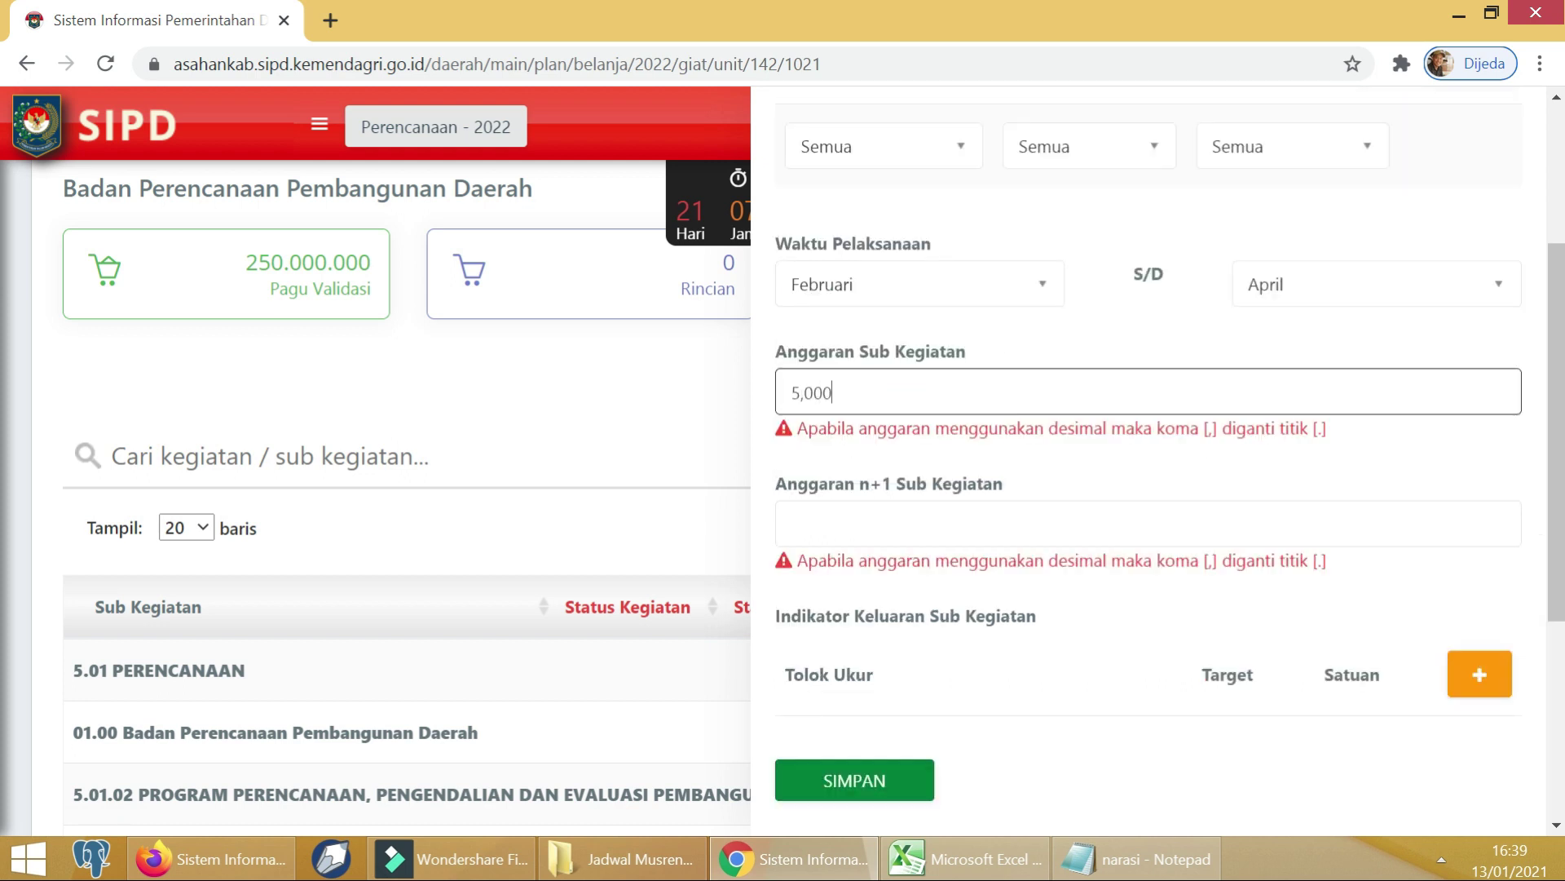
{"action": "type", "text": ",000,000"}
{"action": "left_click", "coordinate": [849, 535]}
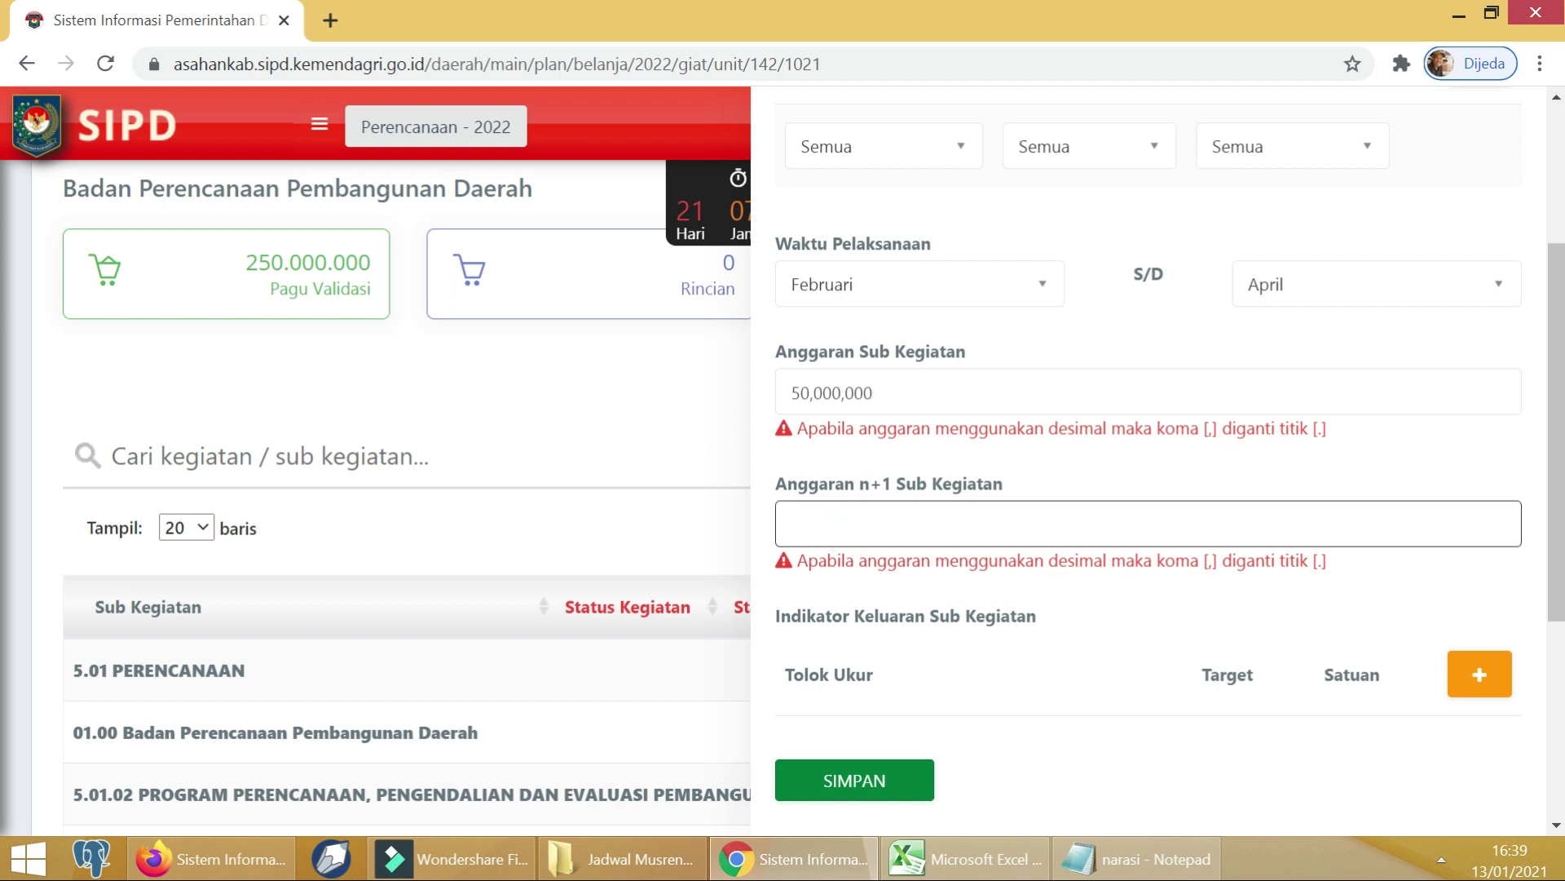
{"action": "type", "text": "55,000,000"}
Add the output indicator Jumlah Dokumen with Target 1 and Satuan Dokumen, and save the sub-activity.
{"action": "left_click", "coordinate": [1480, 675]}
{"action": "scroll", "coordinate": [1142, 571], "scroll_direction": "down", "scroll_amount": 1}
{"action": "left_click", "coordinate": [938, 656]}
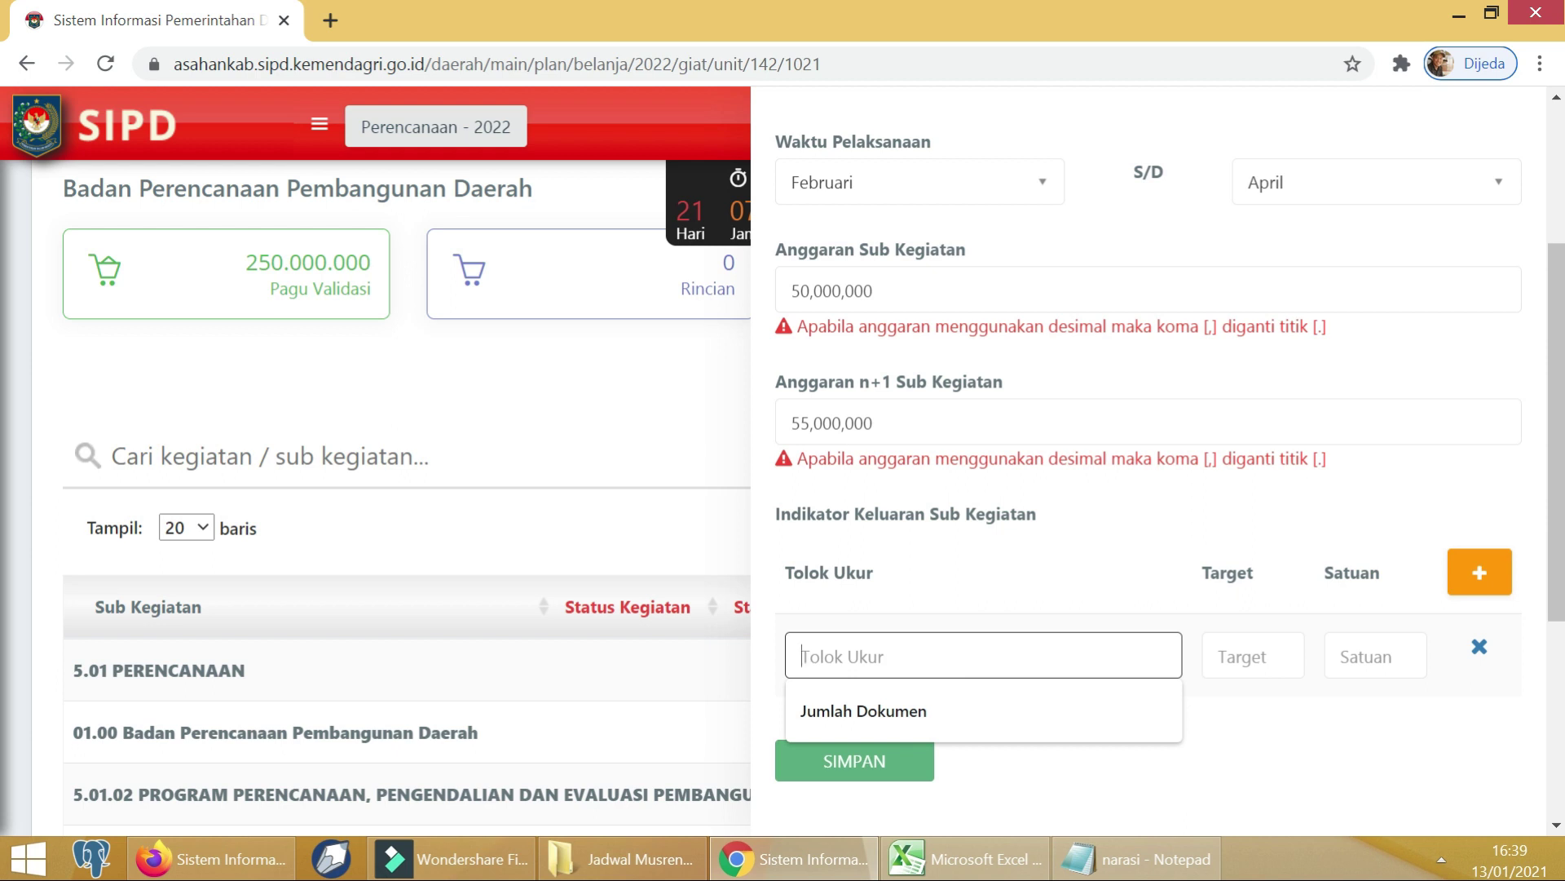
{"action": "type", "text": "Jumlah Dokumen"}
{"action": "left_click", "coordinate": [1223, 655]}
{"action": "type", "text": "1"}
{"action": "left_click", "coordinate": [1378, 659]}
{"action": "type", "text": "Dokumen"}
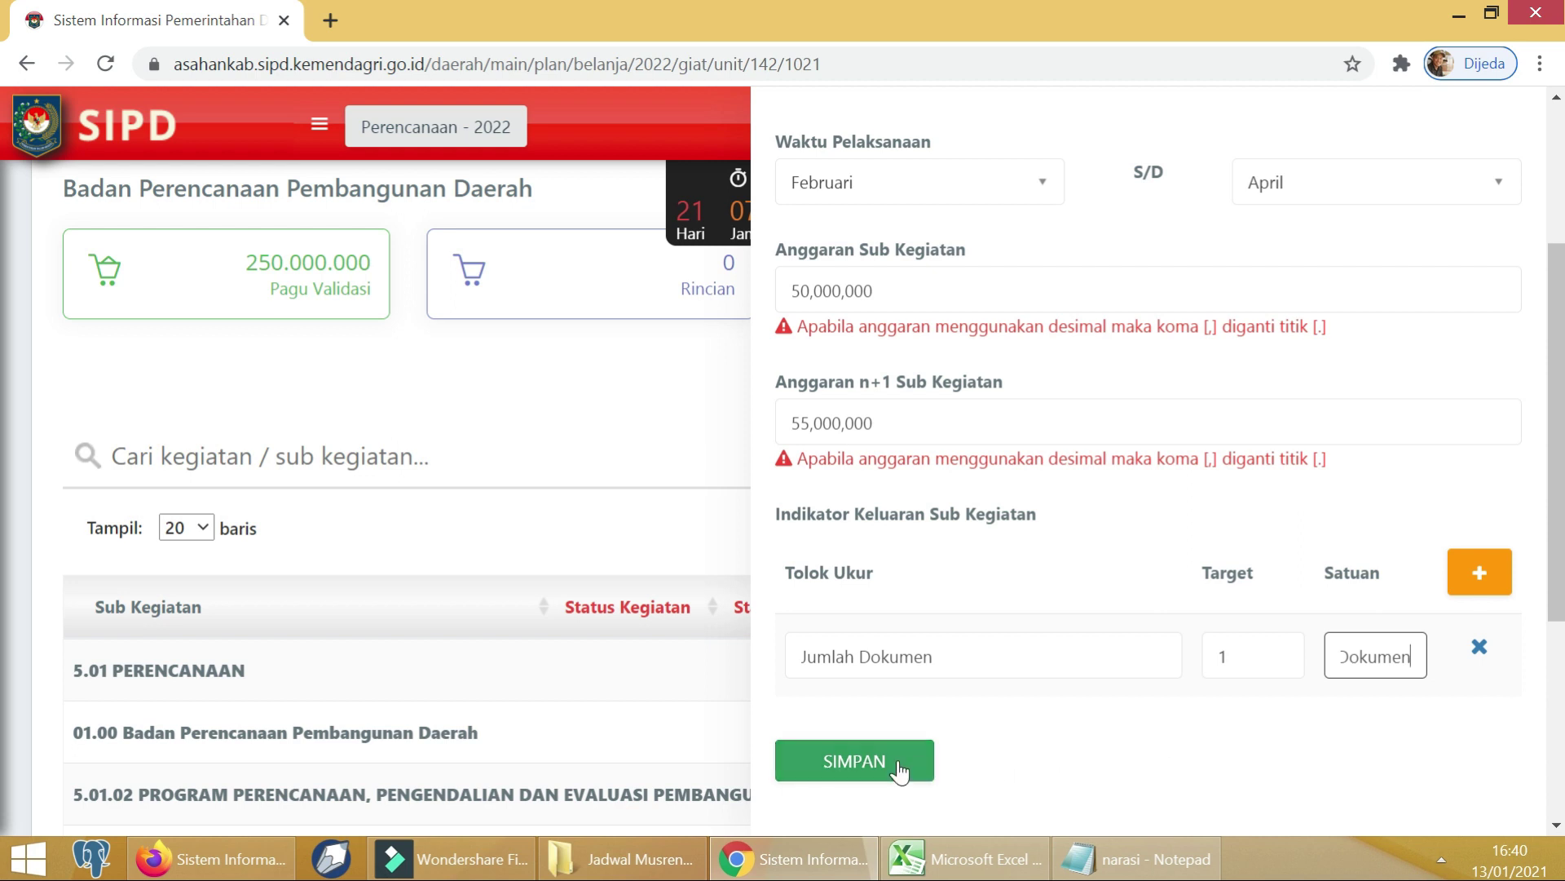
{"action": "scroll", "coordinate": [1474, 433], "scroll_direction": "down", "scroll_amount": 5}
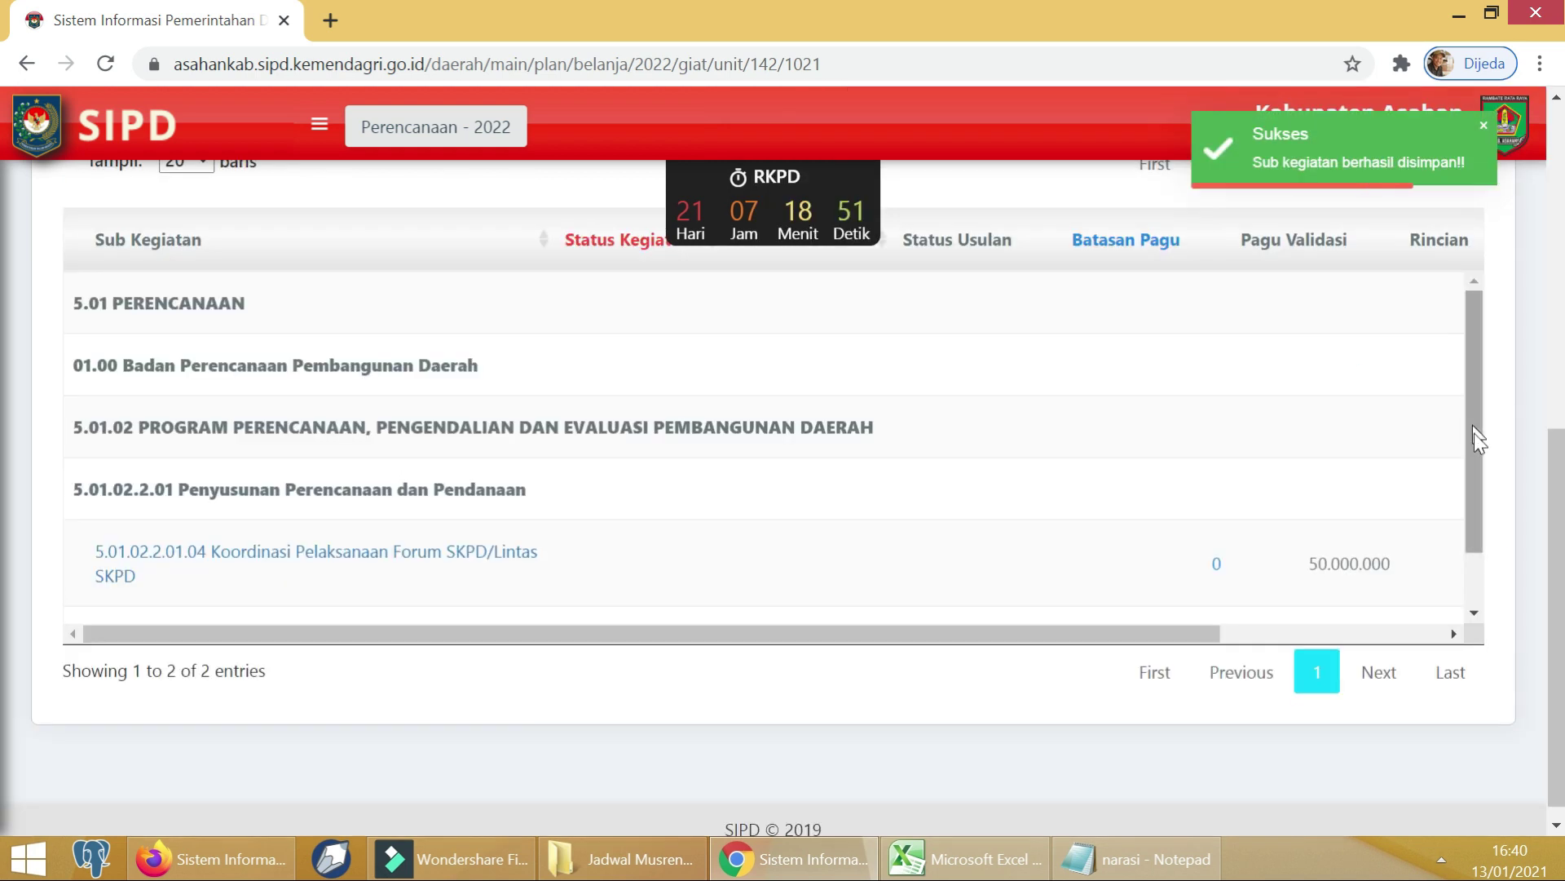
Open the Koordinasi Pelaksanaan Forum SKPD/Lintas SKPD sub-activity for editing, review its fields and close the form.
{"action": "left_click_drag", "start_coordinate": [1160, 635], "coordinate": [1034, 631]}
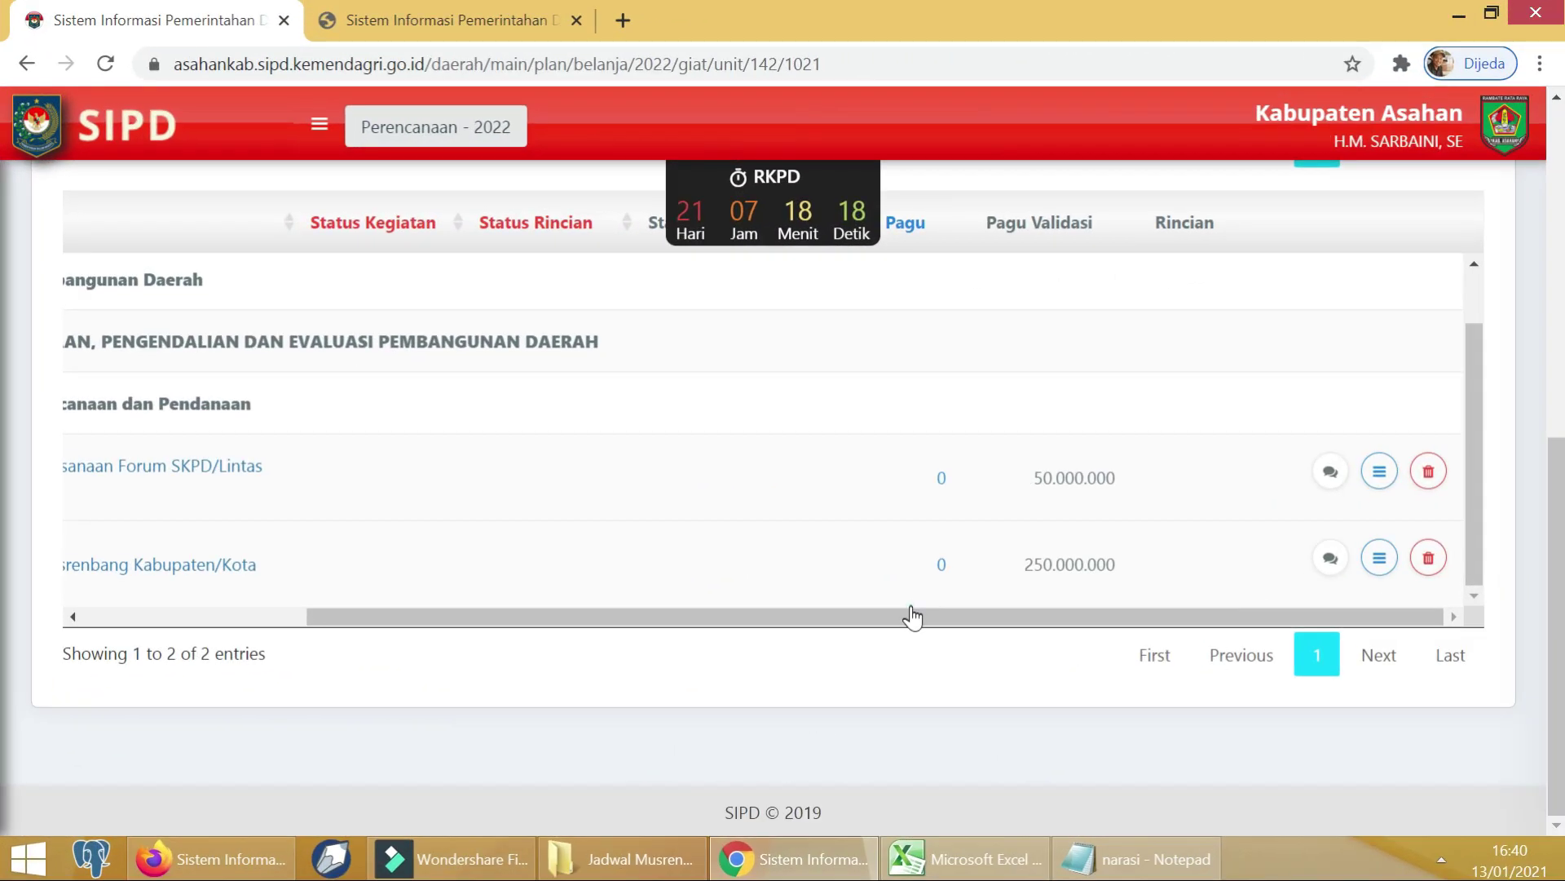
{"action": "double_click", "coordinate": [910, 610]}
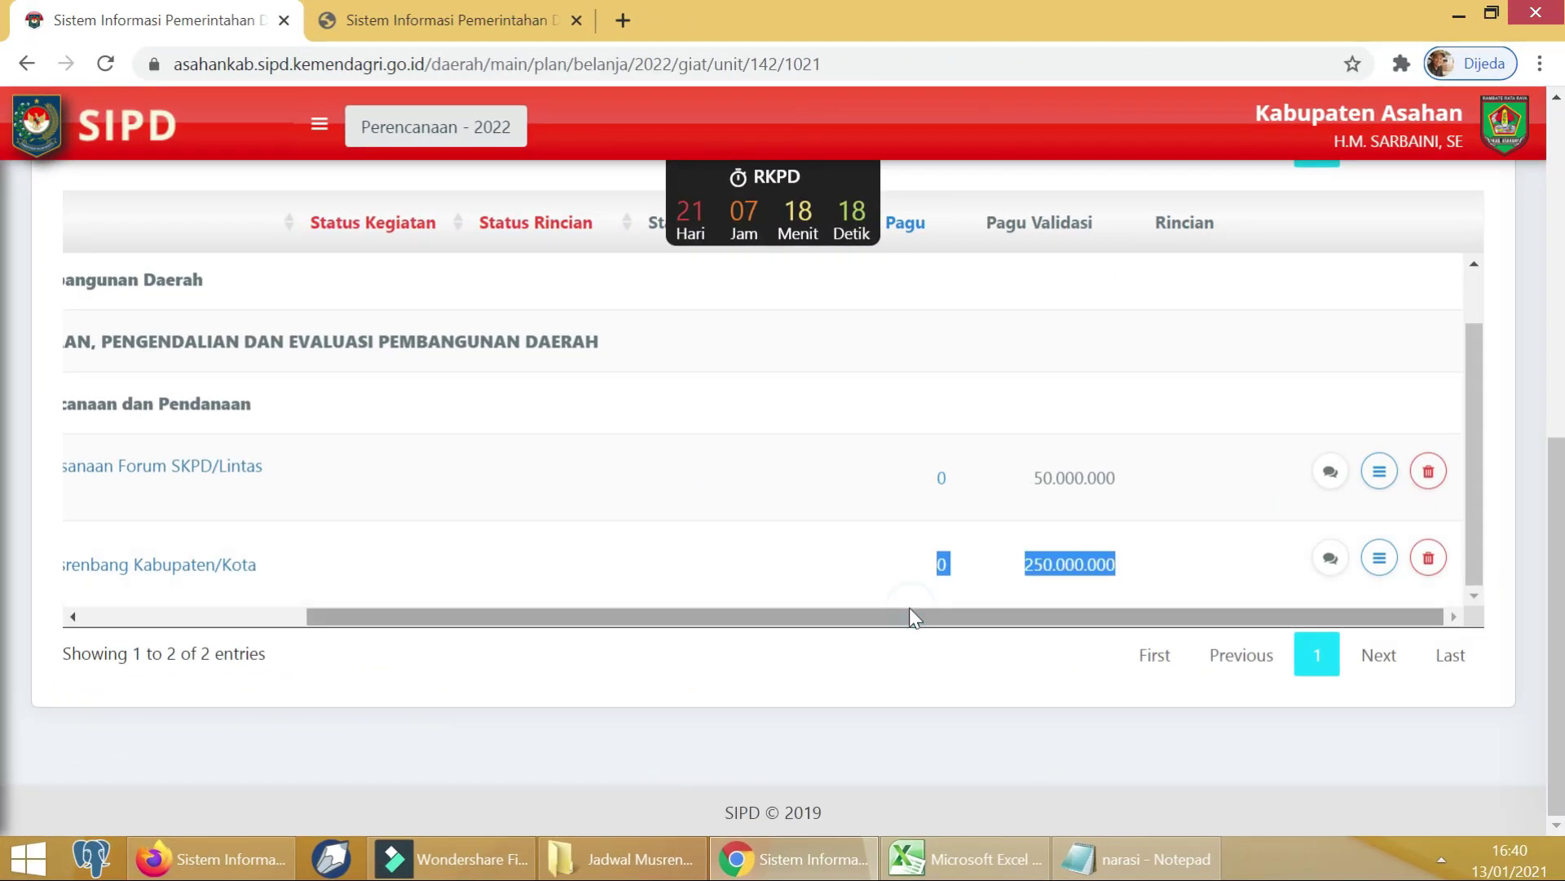
{"action": "left_click_drag", "start_coordinate": [941, 619], "coordinate": [1363, 622]}
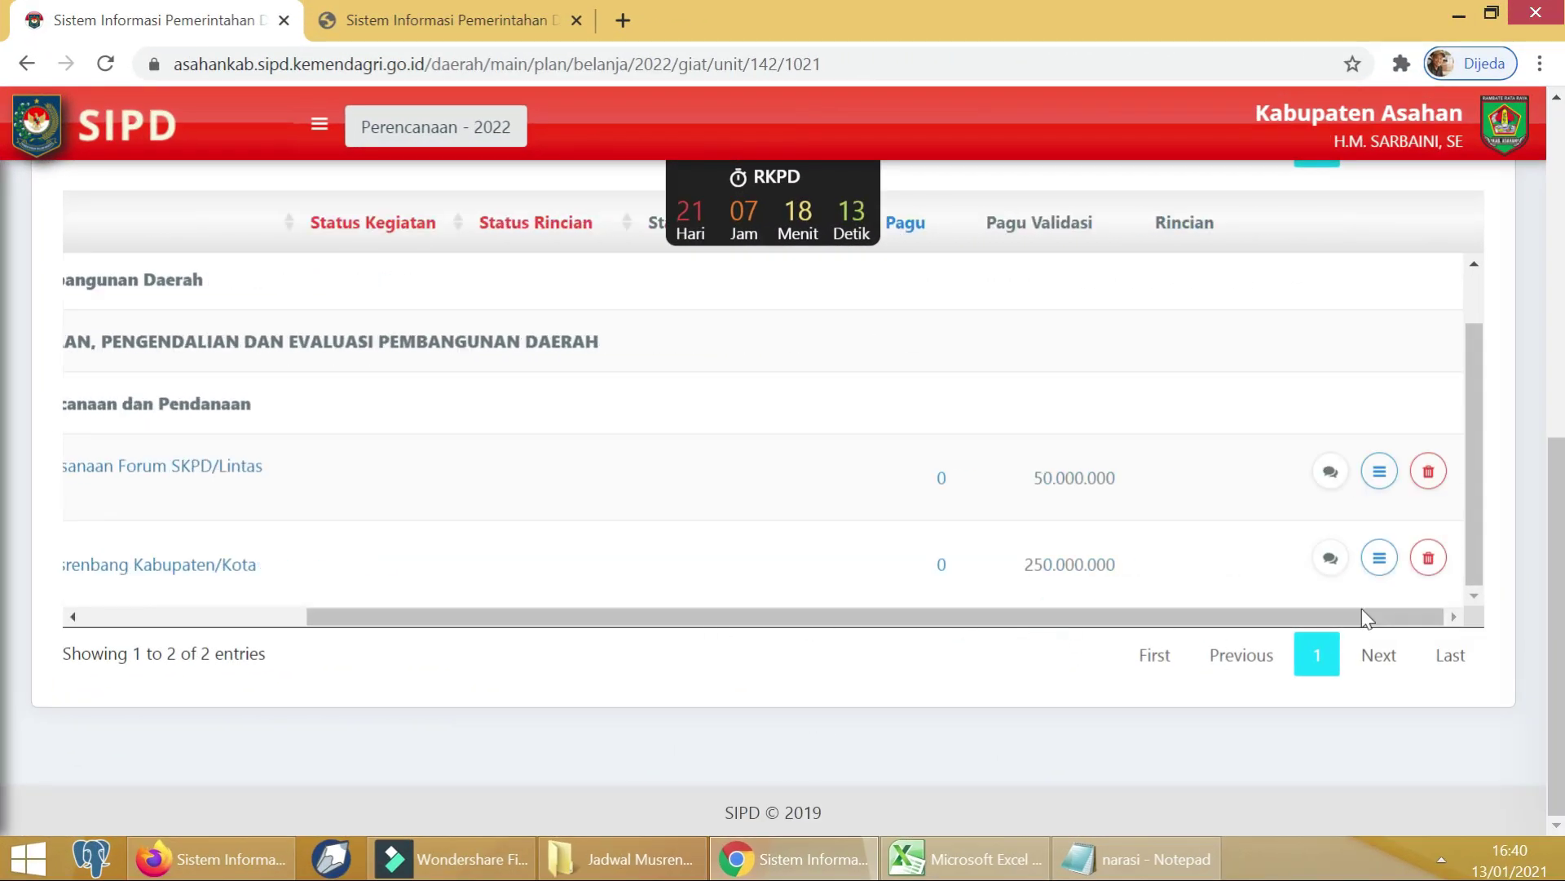
{"action": "left_click", "coordinate": [1380, 472]}
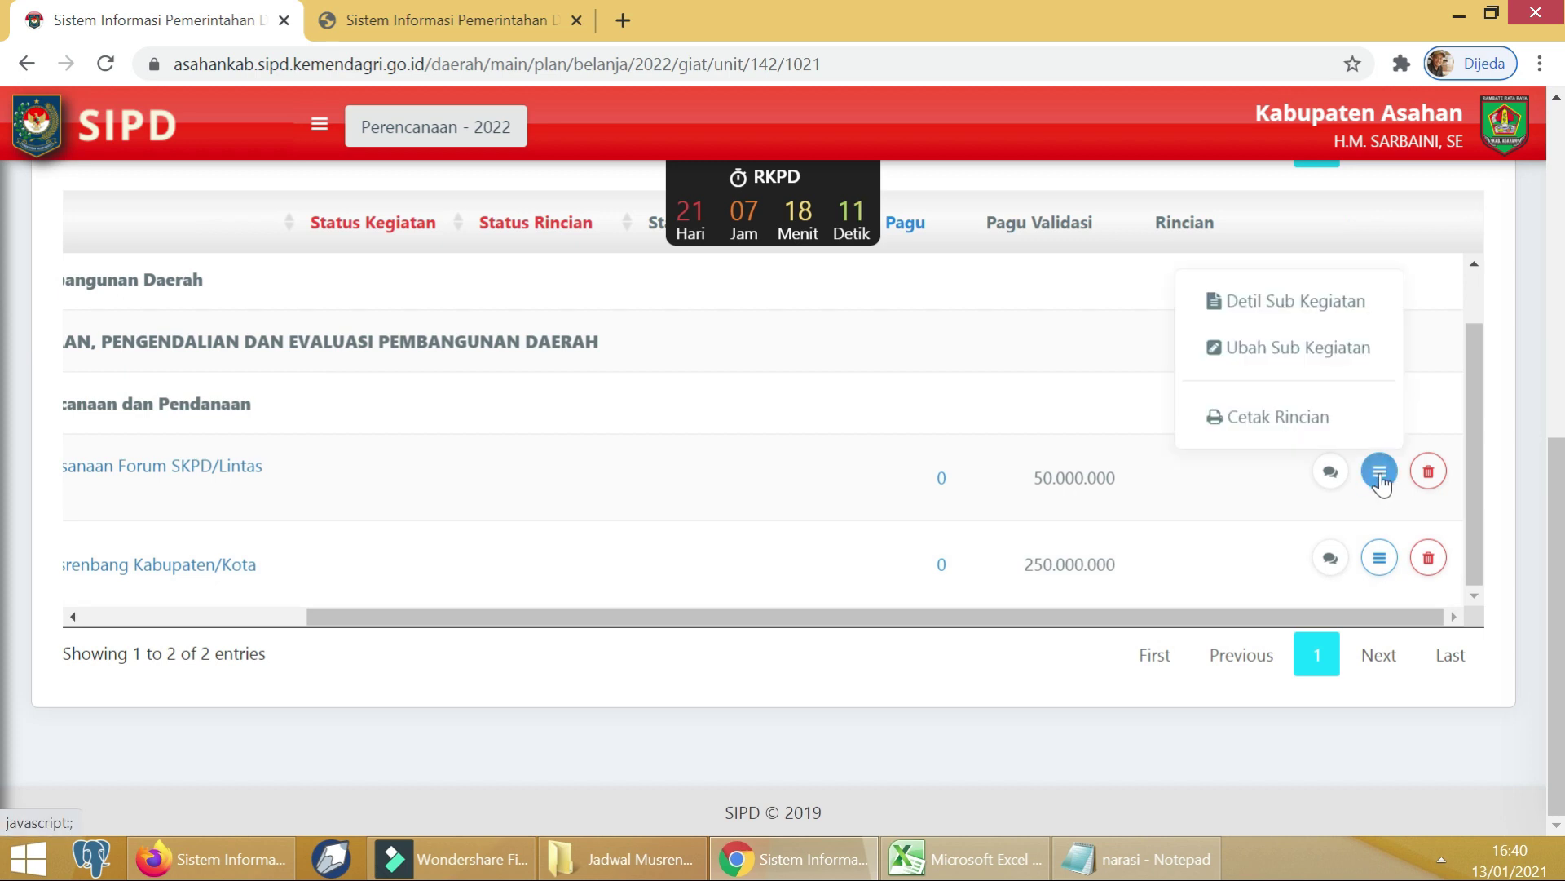
{"action": "left_click", "coordinate": [1299, 349]}
{"action": "scroll", "coordinate": [1244, 325], "scroll_direction": "down", "scroll_amount": 8}
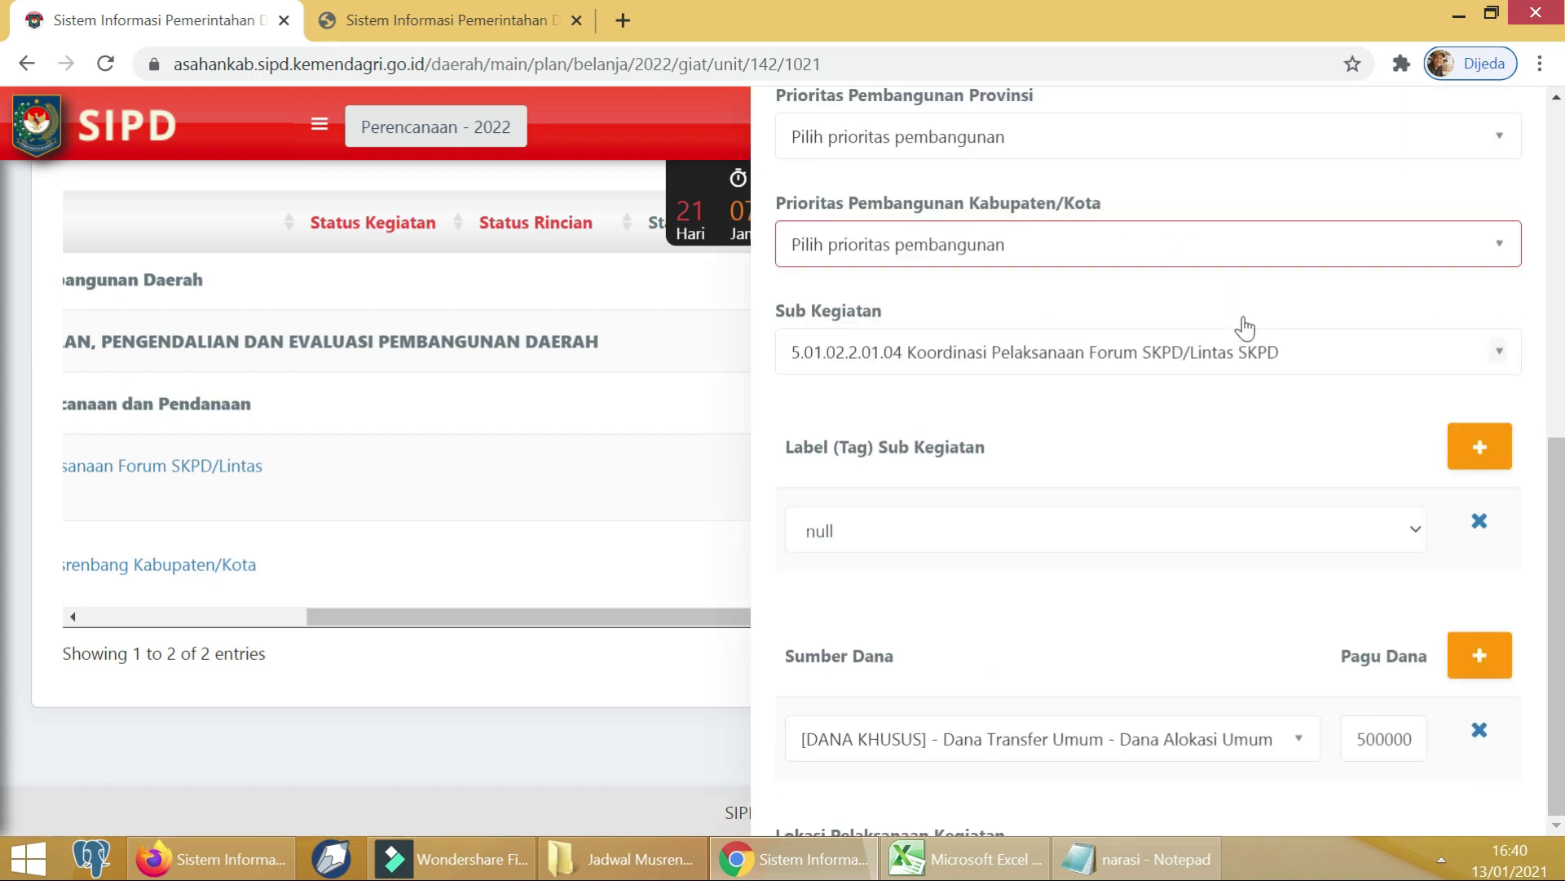
{"action": "scroll", "coordinate": [1225, 402], "scroll_direction": "down", "scroll_amount": 4}
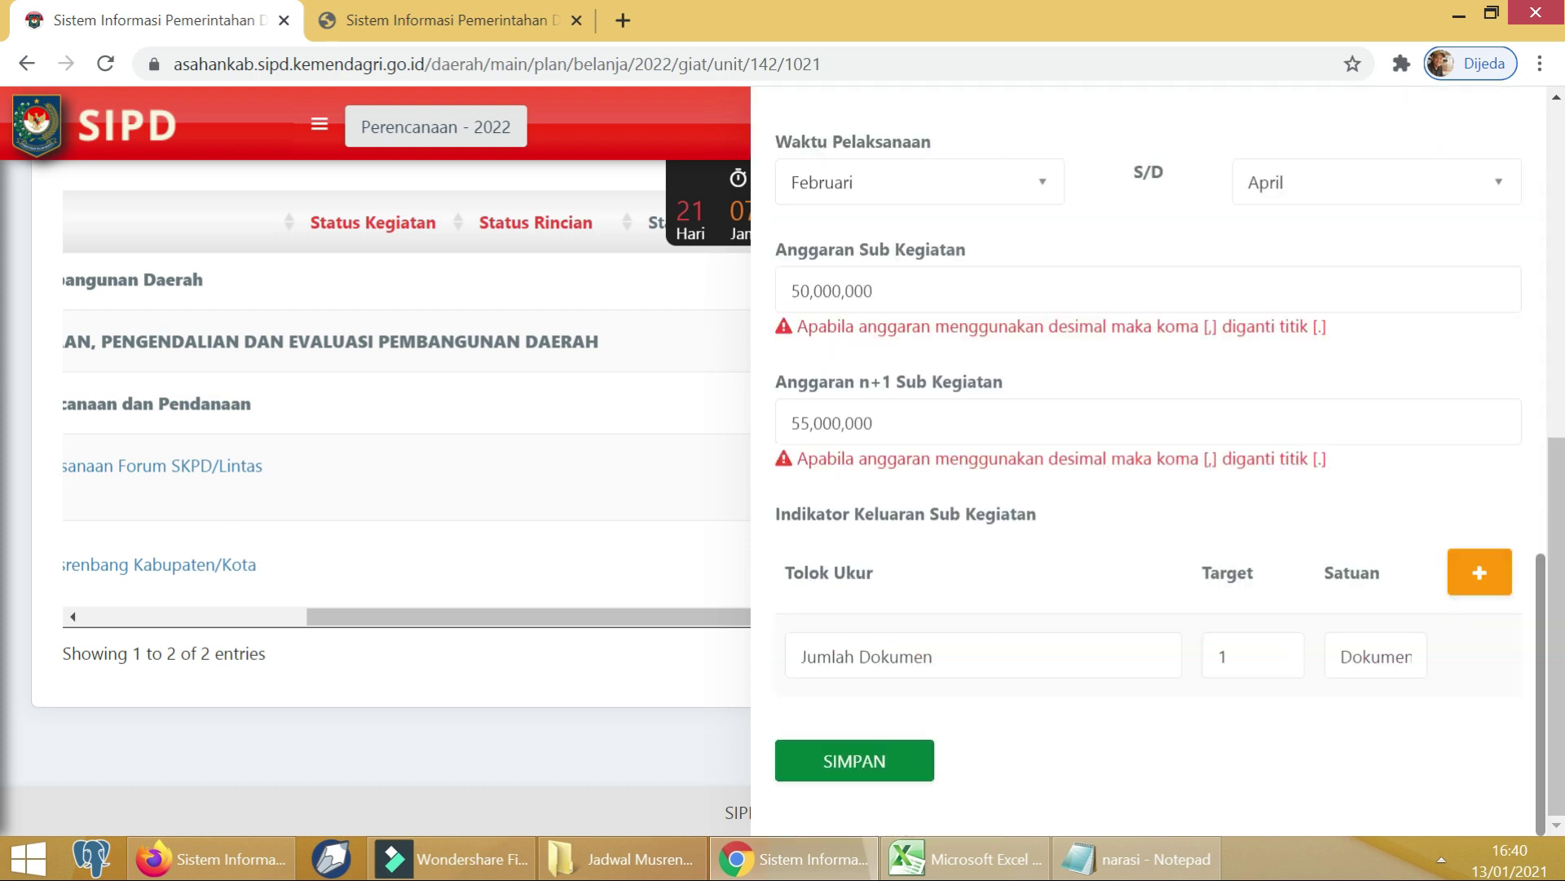
{"action": "left_click", "coordinate": [828, 758]}
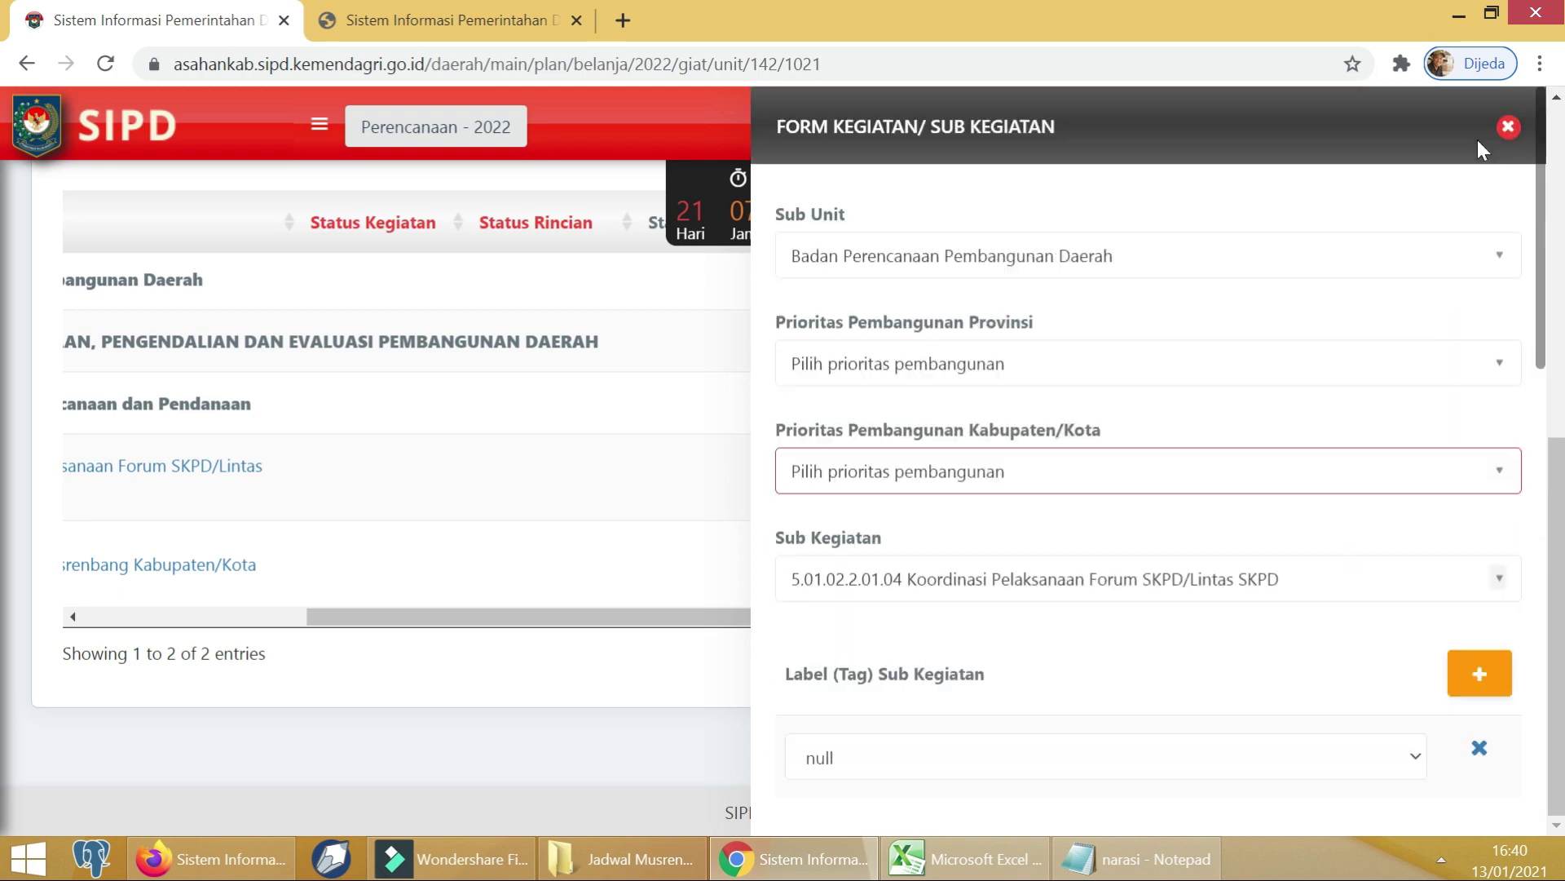
{"action": "left_click", "coordinate": [1508, 127]}
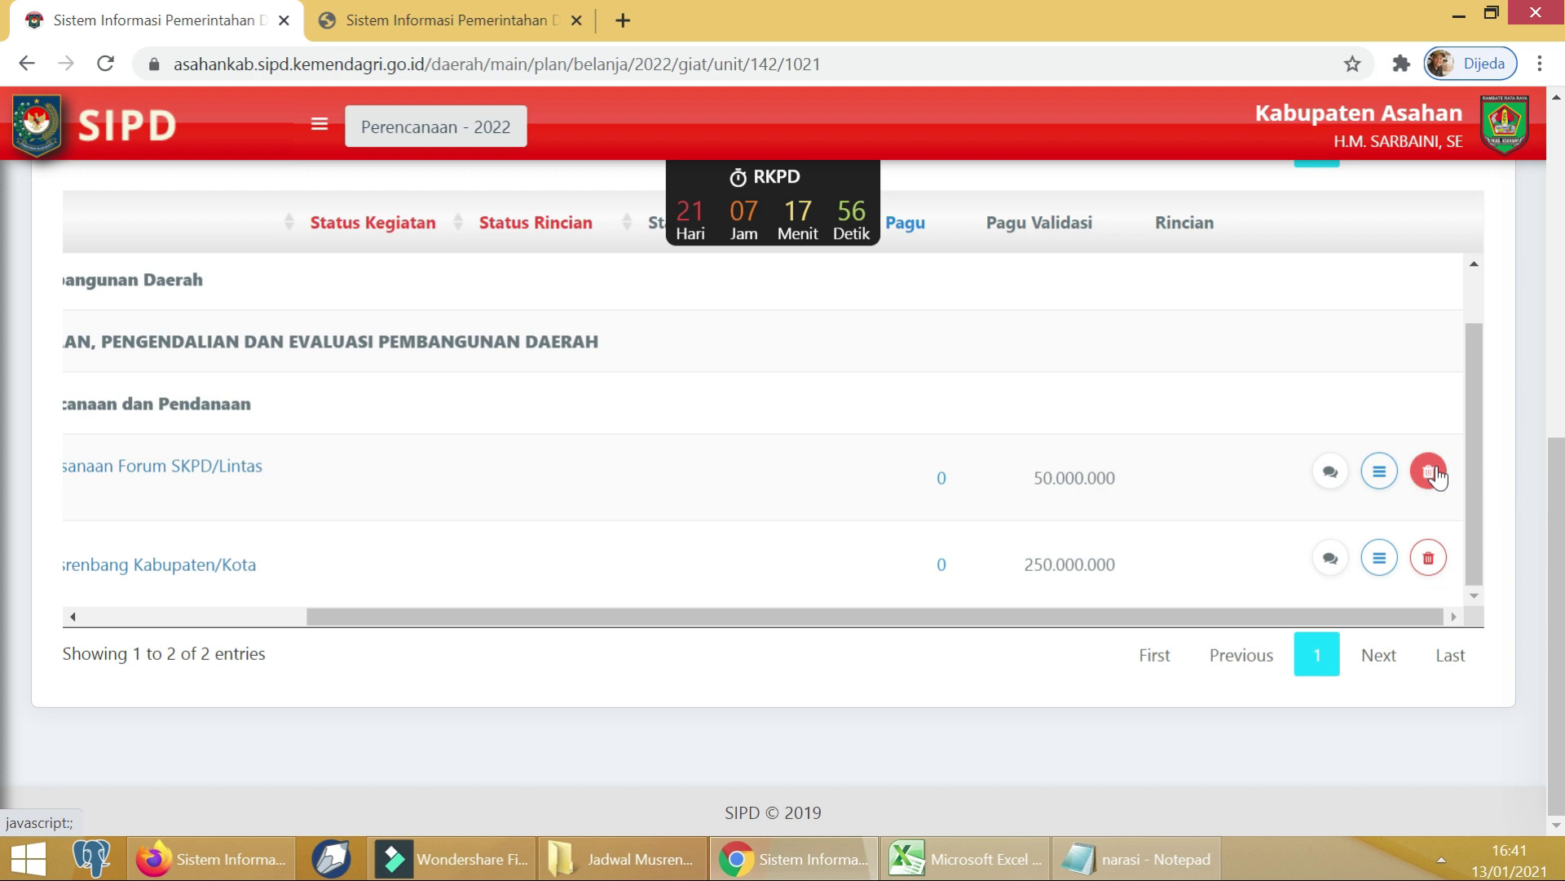
Delete the Koordinasi Pelaksanaan Forum SKPD/Lintas SKPD sub-activity using Hapus Sub Kegiatan and confirm the deletion.
{"action": "left_click", "coordinate": [1431, 471]}
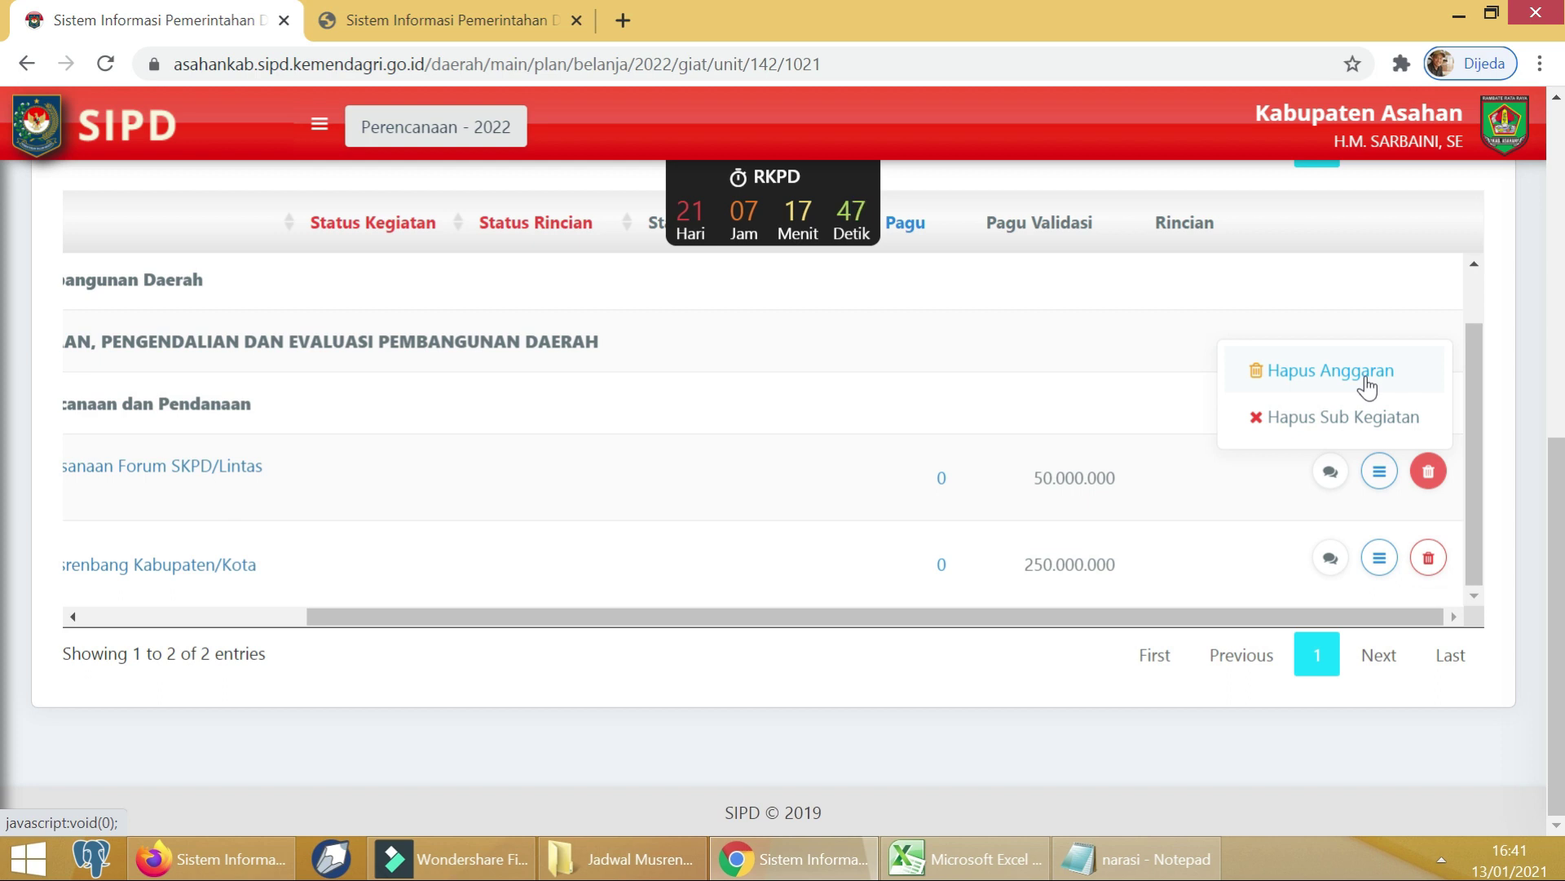
{"action": "left_click", "coordinate": [1360, 420]}
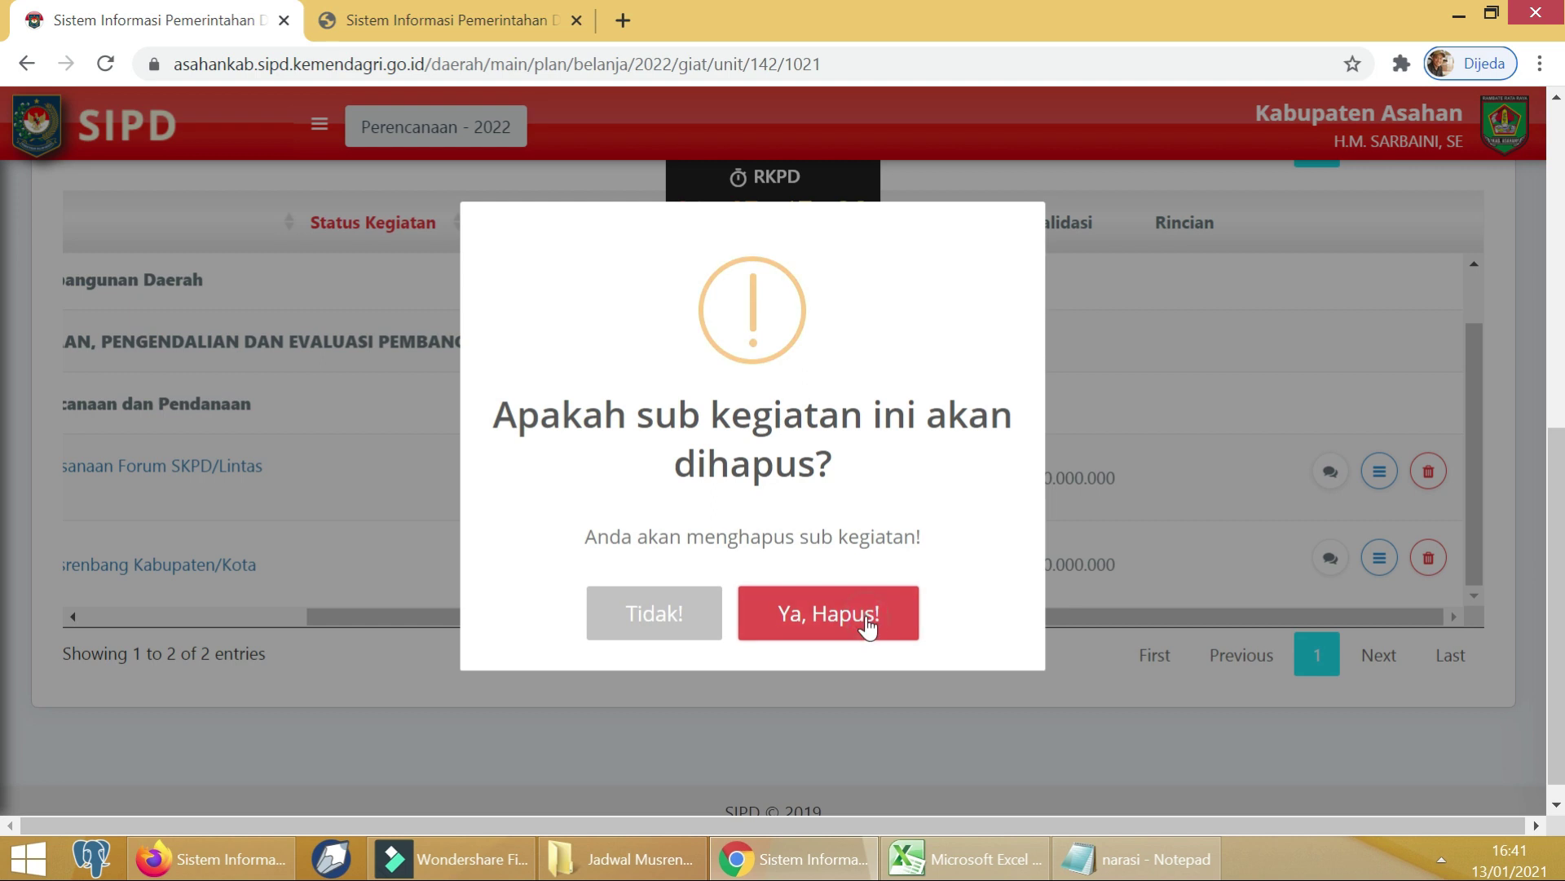
{"action": "left_click", "coordinate": [865, 617]}
{"action": "left_click_drag", "start_coordinate": [990, 612], "coordinate": [930, 617]}
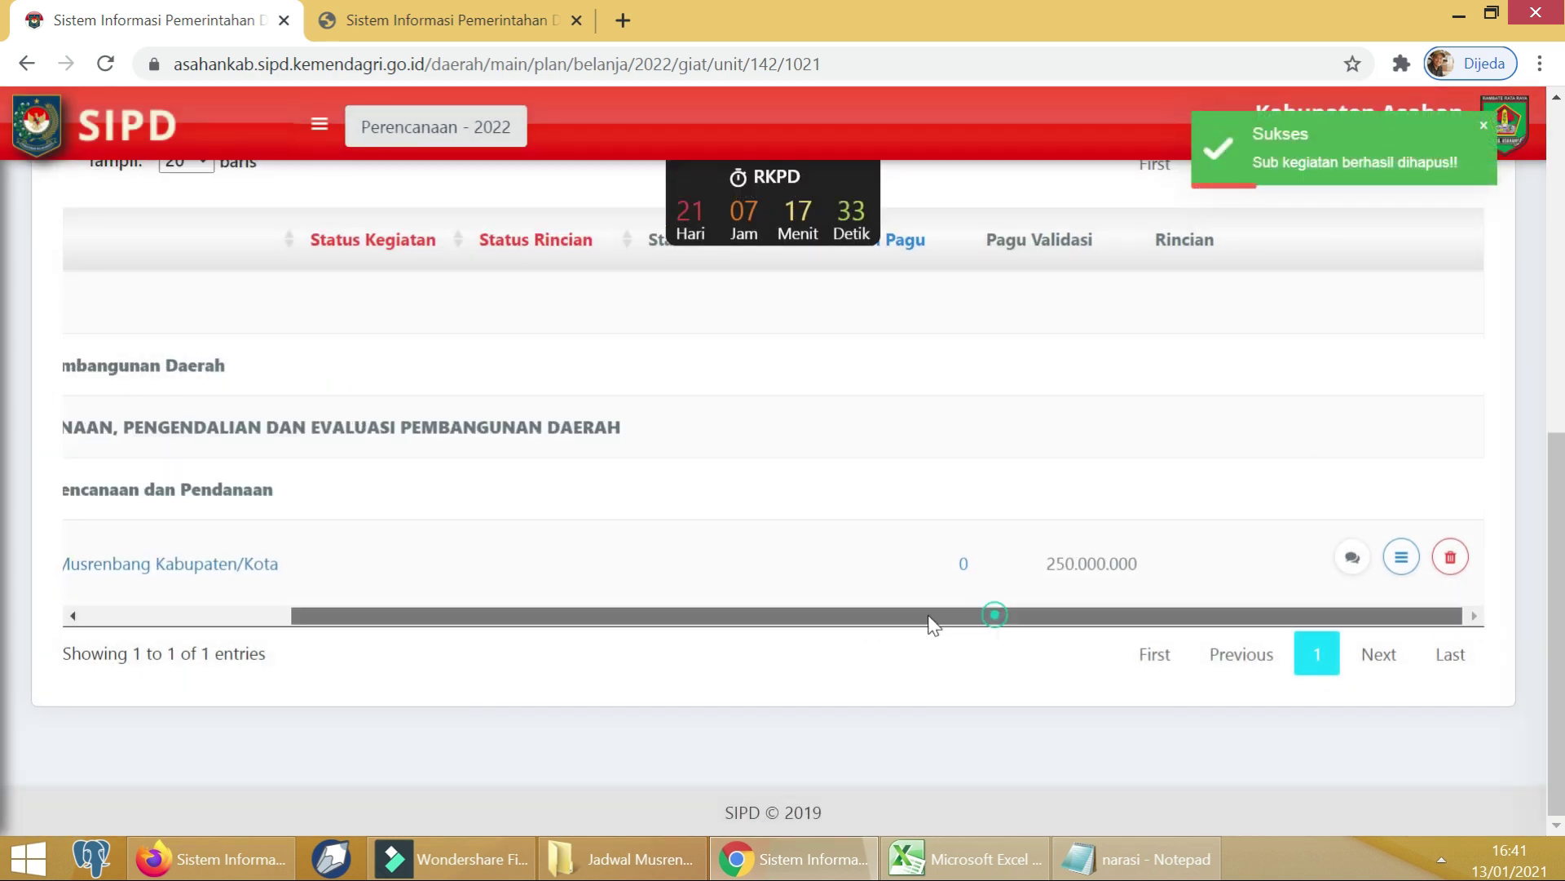
Restore the Koordinasi Pelaksanaan Forum SKPD/Lintas SKPD sub-activity from the Arsip Kegiatan archive and check its row in the list.
{"action": "scroll", "coordinate": [1523, 349], "scroll_direction": "up", "scroll_amount": 8}
{"action": "left_click", "coordinate": [1414, 638]}
{"action": "scroll", "coordinate": [562, 498], "scroll_direction": "down", "scroll_amount": 3}
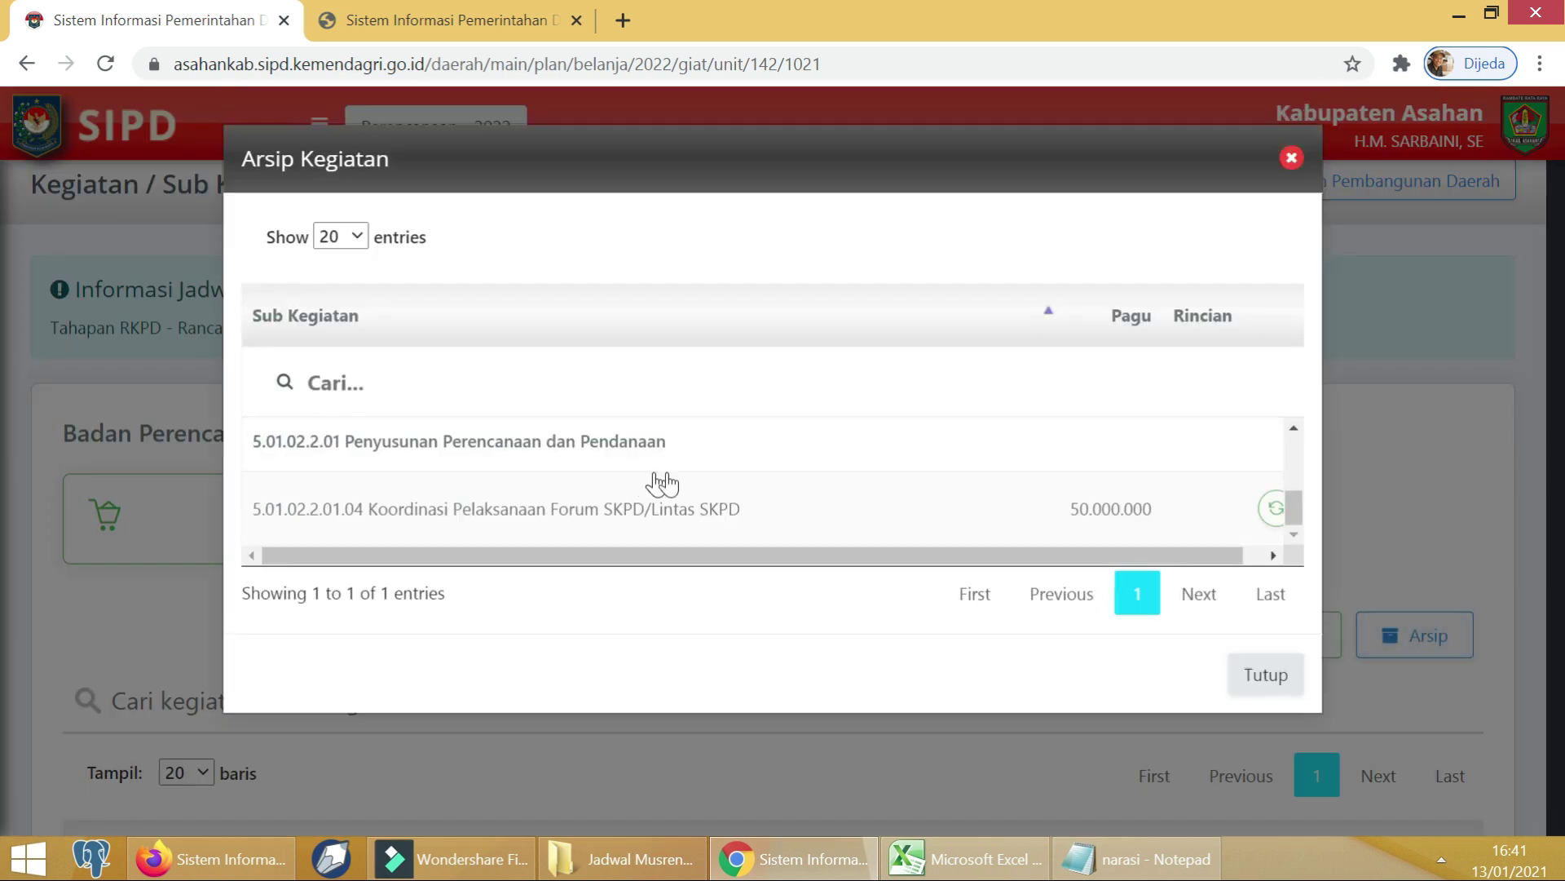
{"action": "left_click_drag", "start_coordinate": [950, 553], "coordinate": [751, 552]}
{"action": "left_click_drag", "start_coordinate": [1158, 554], "coordinate": [1184, 554]}
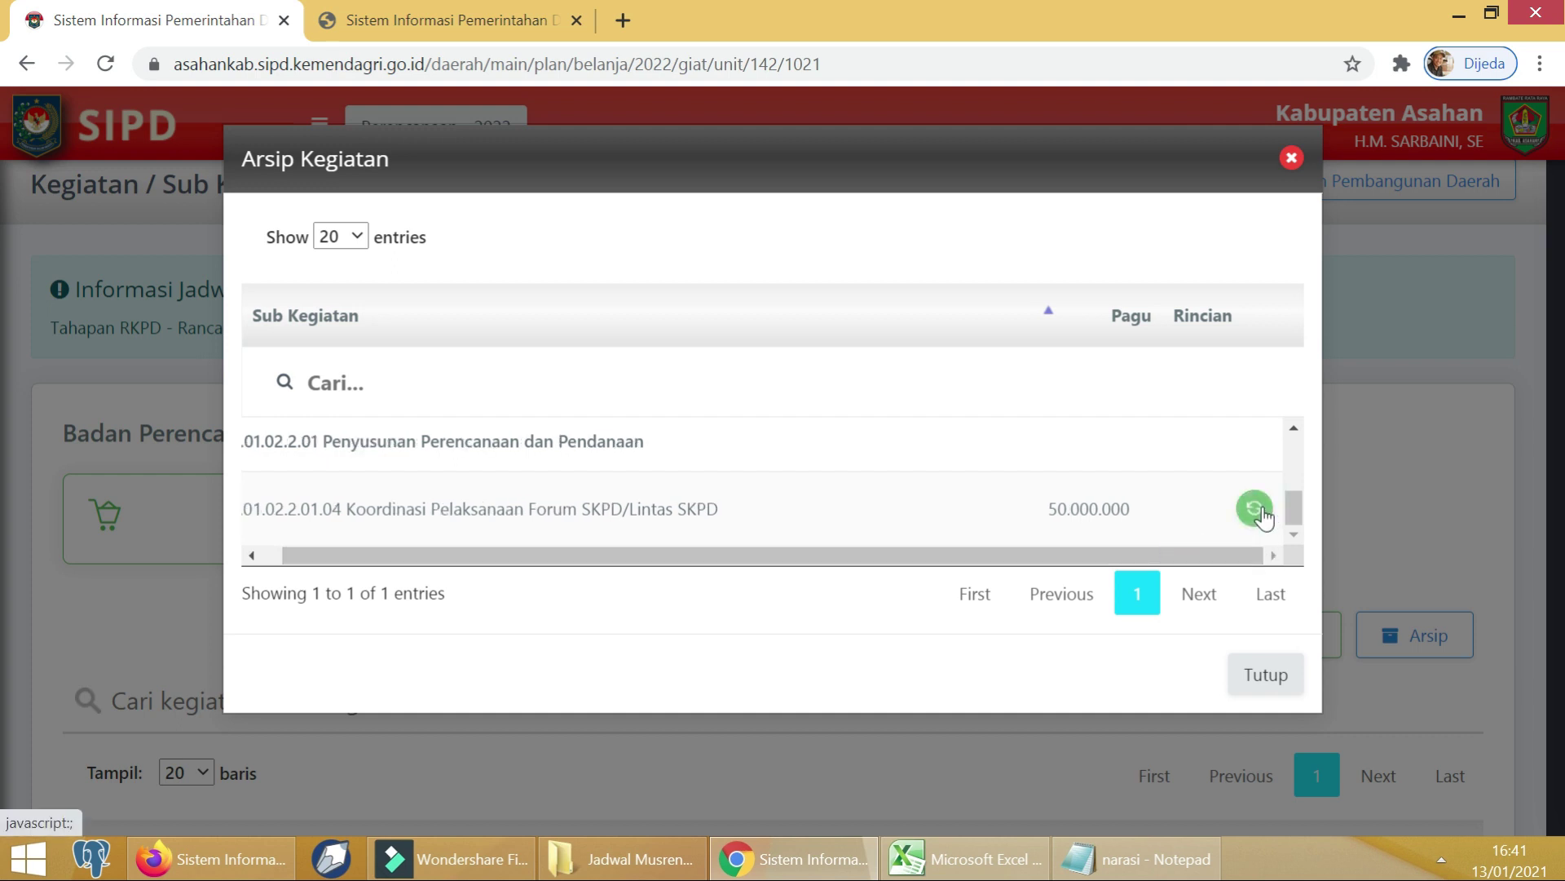
{"action": "left_click", "coordinate": [1255, 507]}
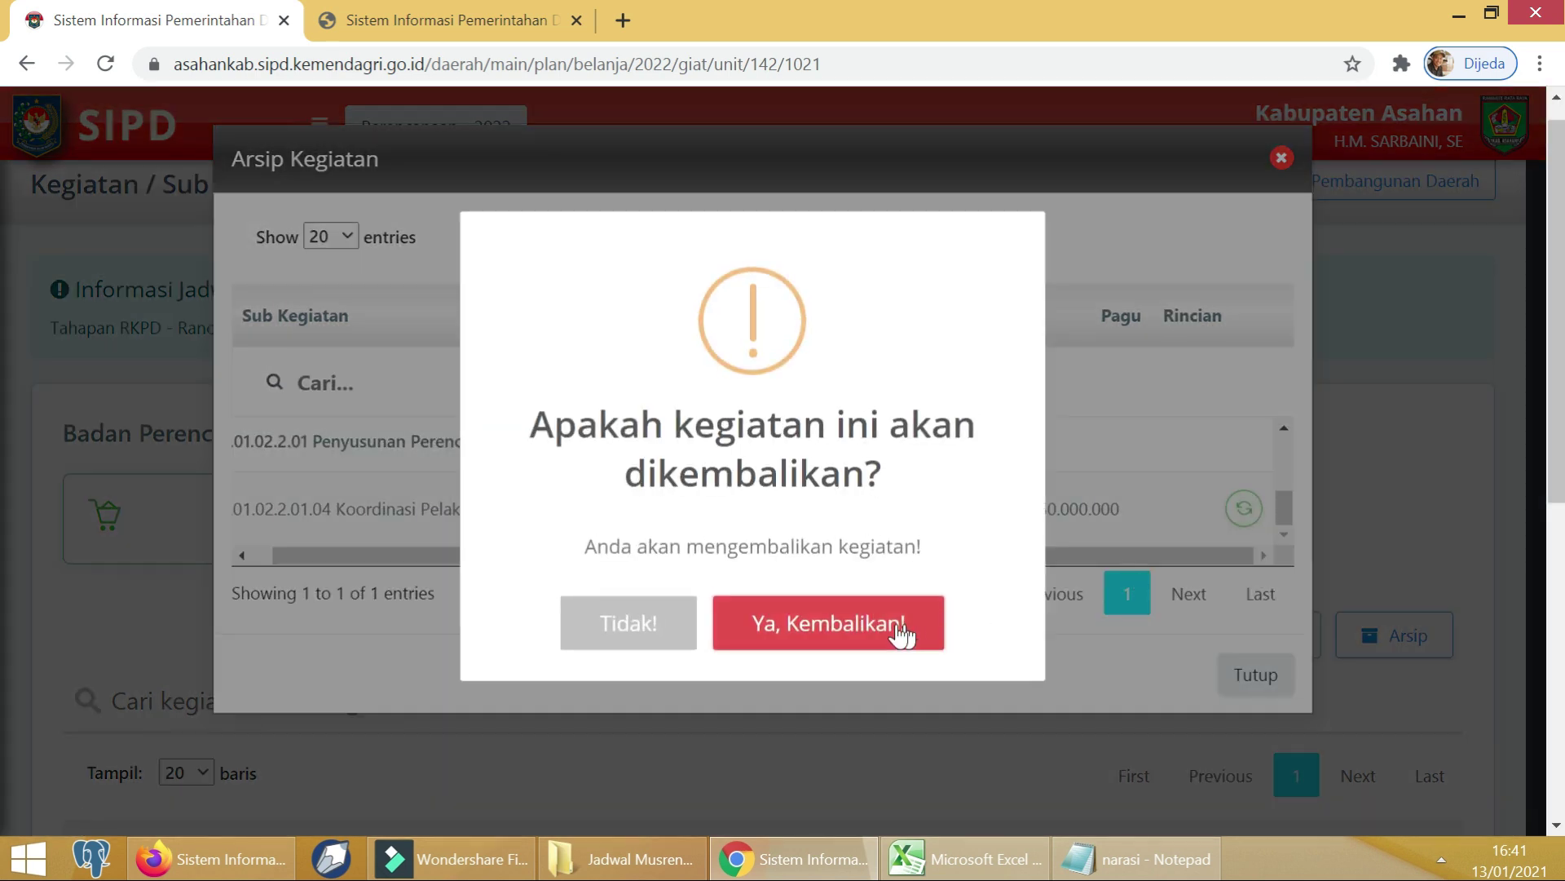
{"action": "left_click", "coordinate": [863, 633]}
{"action": "scroll", "coordinate": [1254, 517], "scroll_direction": "down", "scroll_amount": 6}
{"action": "scroll", "coordinate": [1286, 516], "scroll_direction": "down", "scroll_amount": 1}
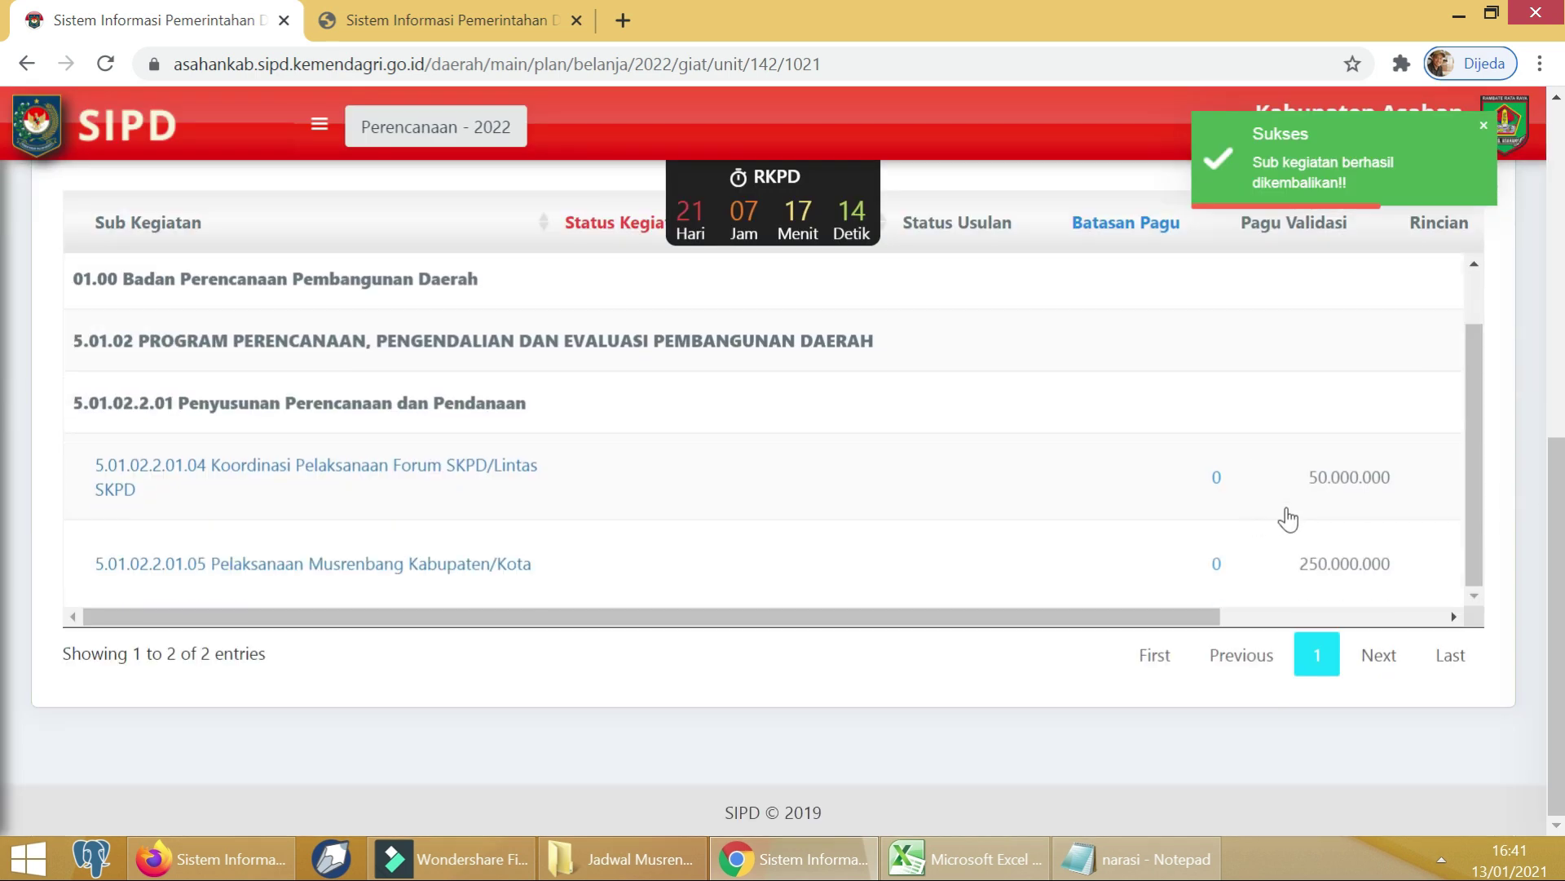
{"action": "left_click", "coordinate": [644, 618]}
{"action": "left_click_drag", "start_coordinate": [646, 625], "coordinate": [1387, 531]}
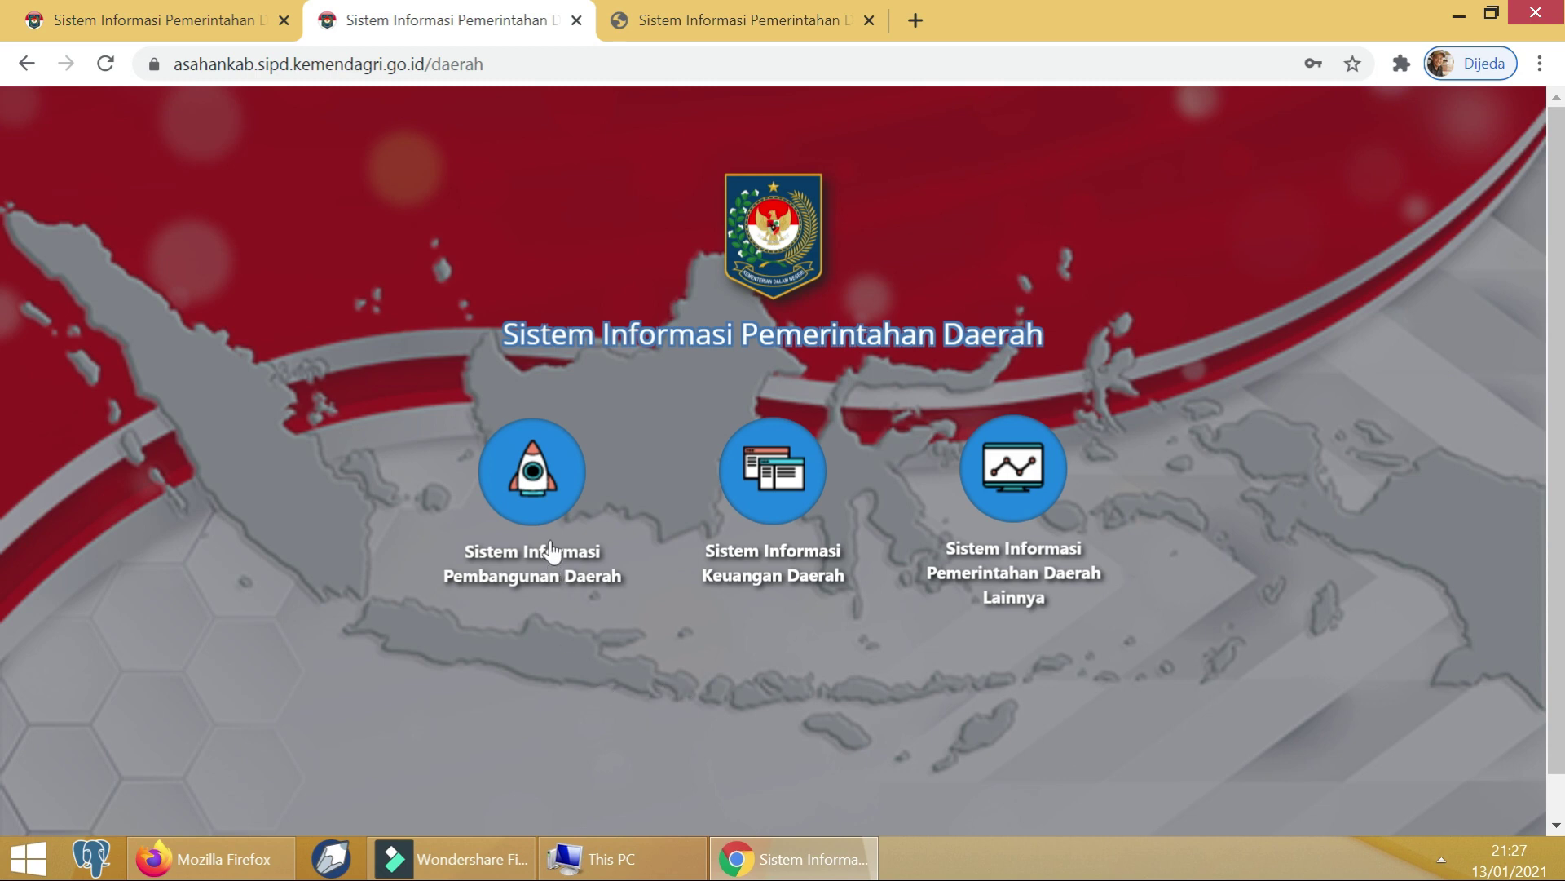
Log in to Sistem Informasi Pembangunan Daerah with the prefilled credentials and open the 2022 planning year.
{"action": "left_click", "coordinate": [540, 494]}
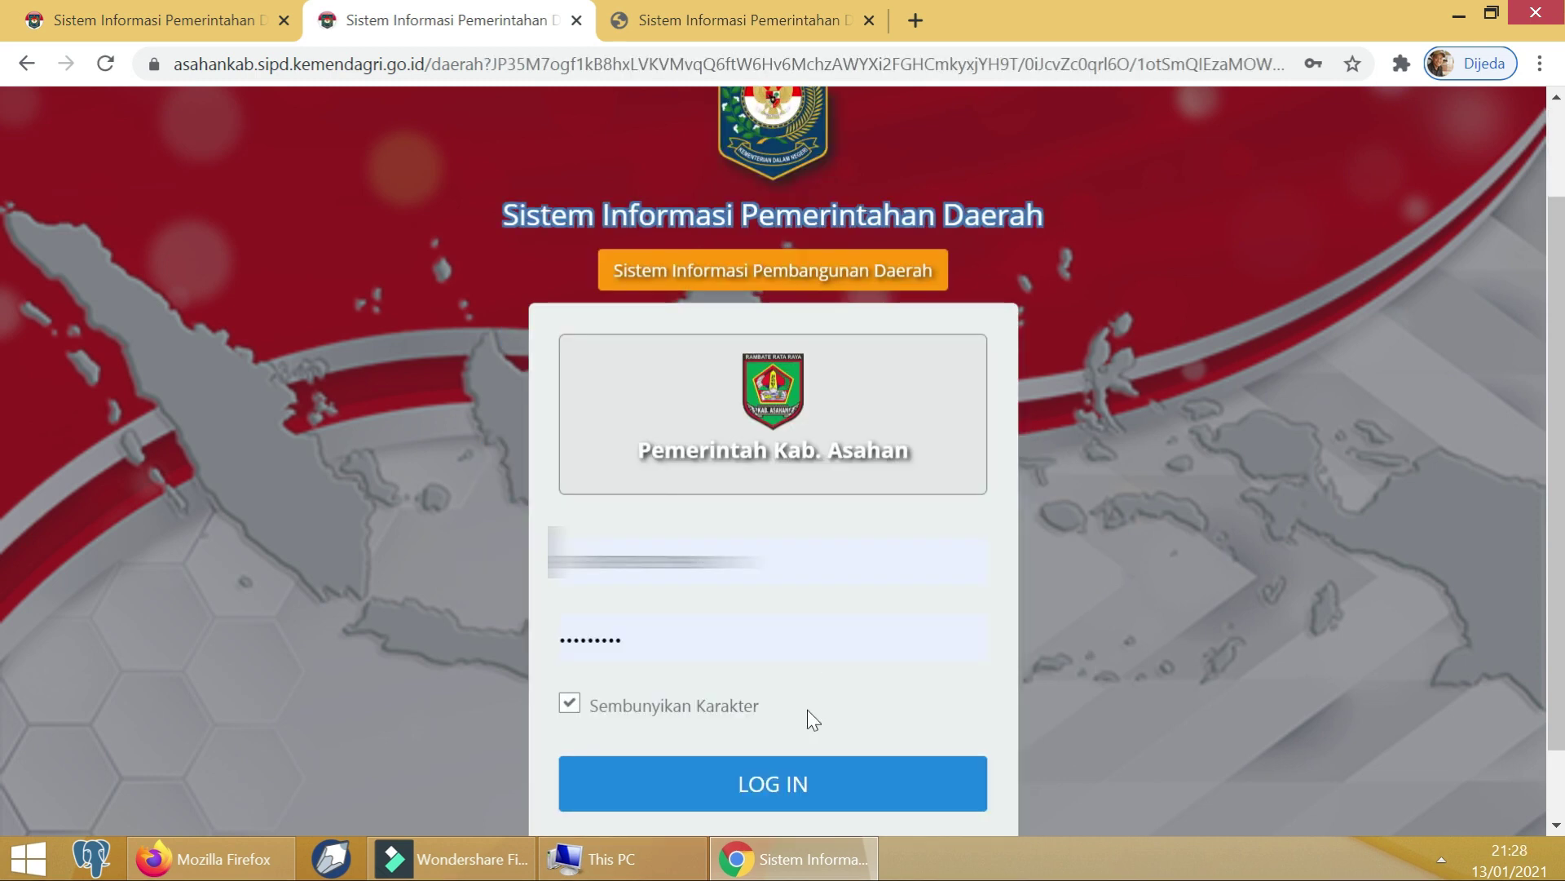
{"action": "left_click", "coordinate": [797, 784]}
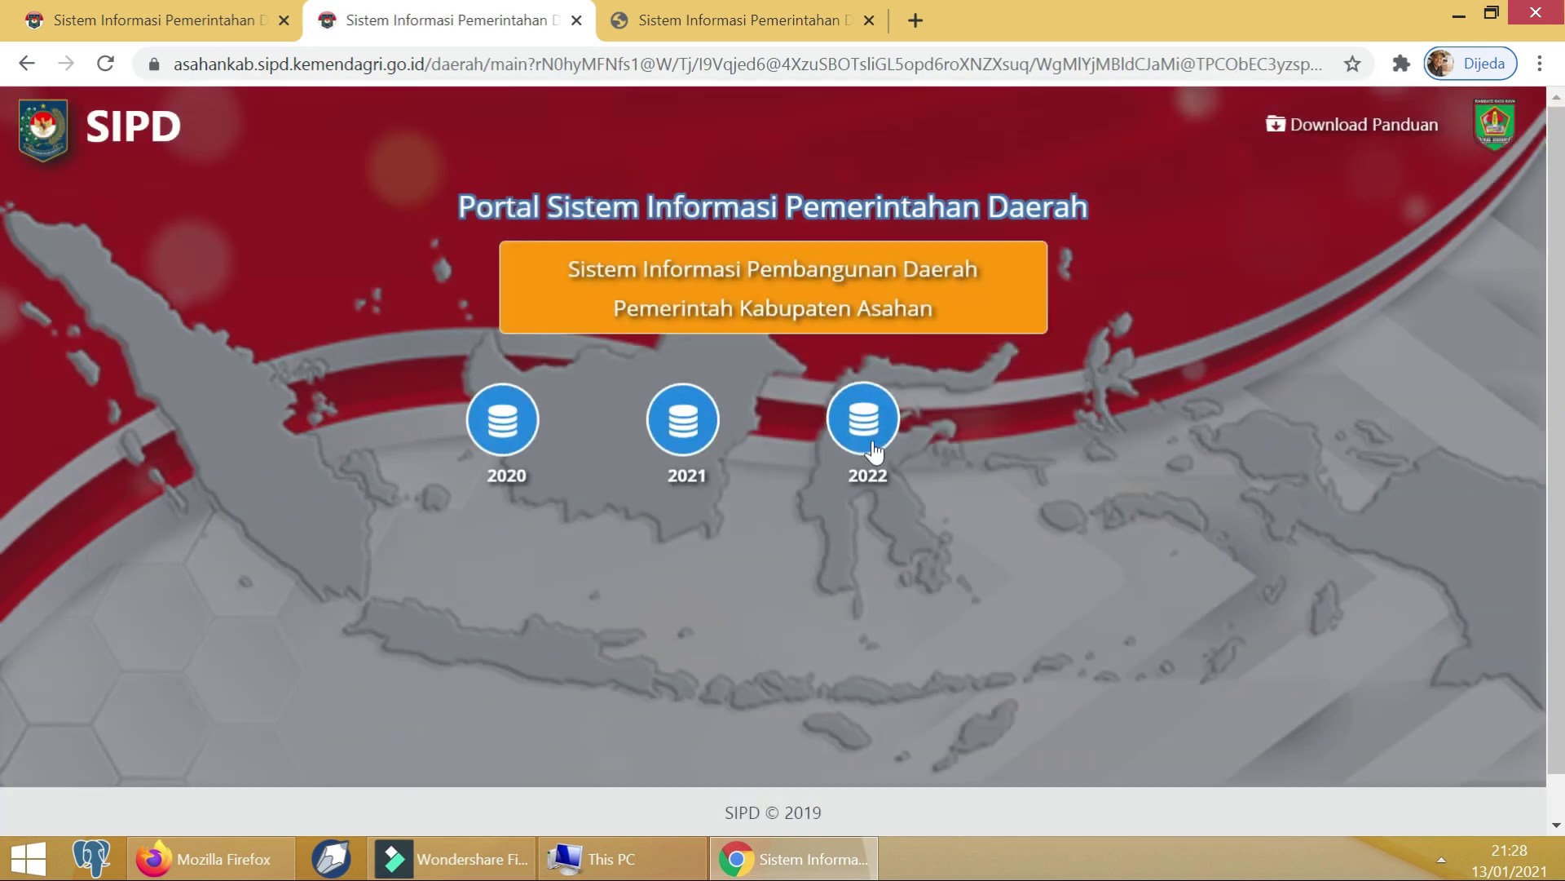
{"action": "left_click", "coordinate": [873, 438]}
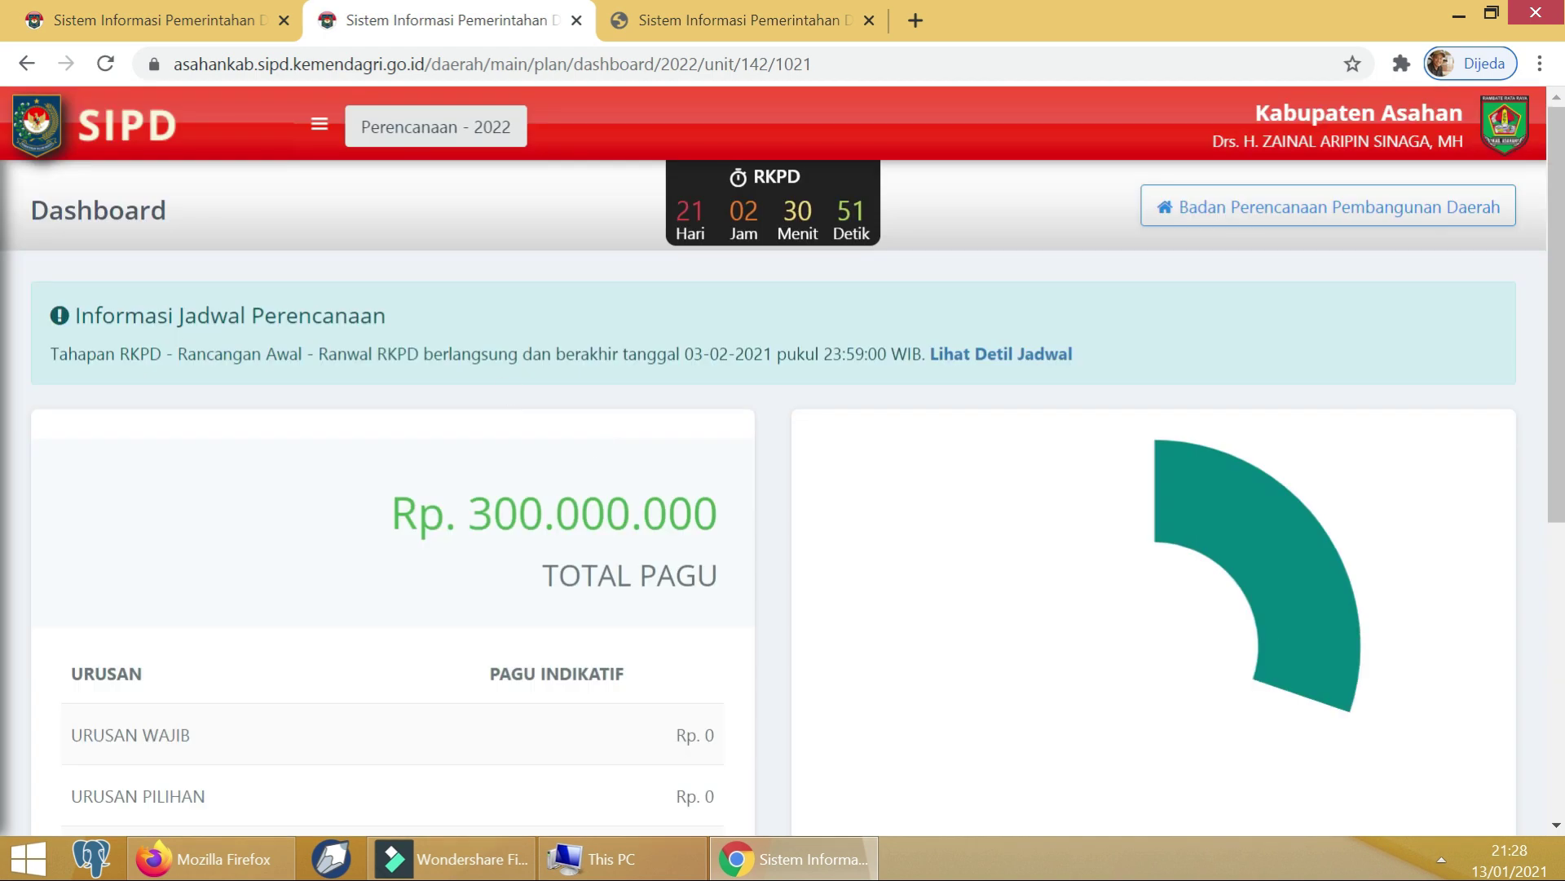
Open the Sub Kegiatan Belanja list of Badan Perencanaan Pembangunan Daerah.
{"action": "left_click", "coordinate": [319, 130]}
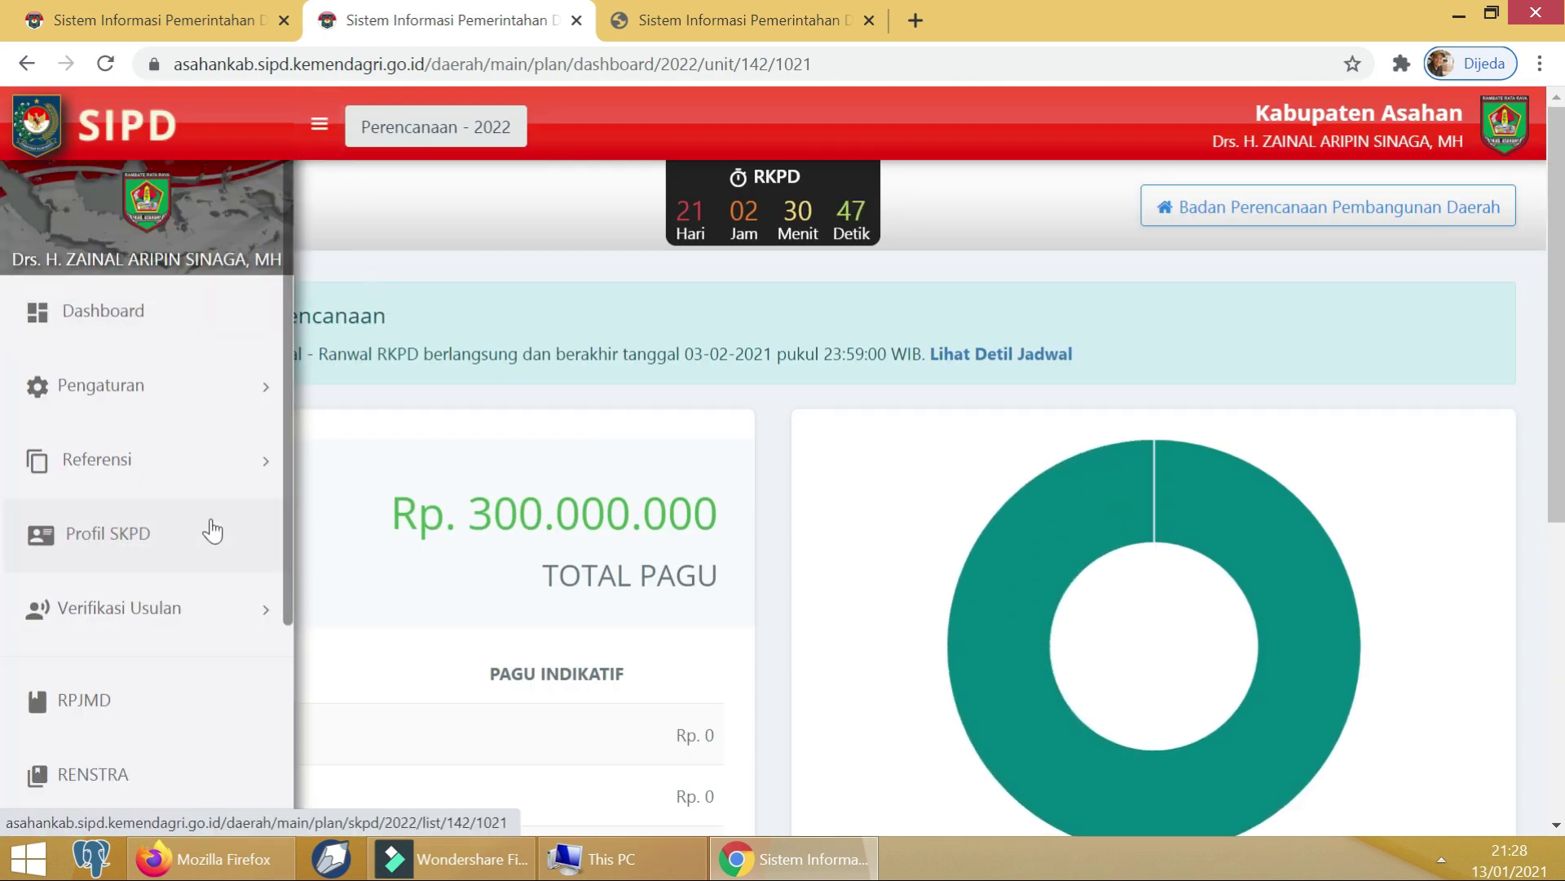
{"action": "scroll", "coordinate": [208, 571], "scroll_direction": "down", "scroll_amount": 3}
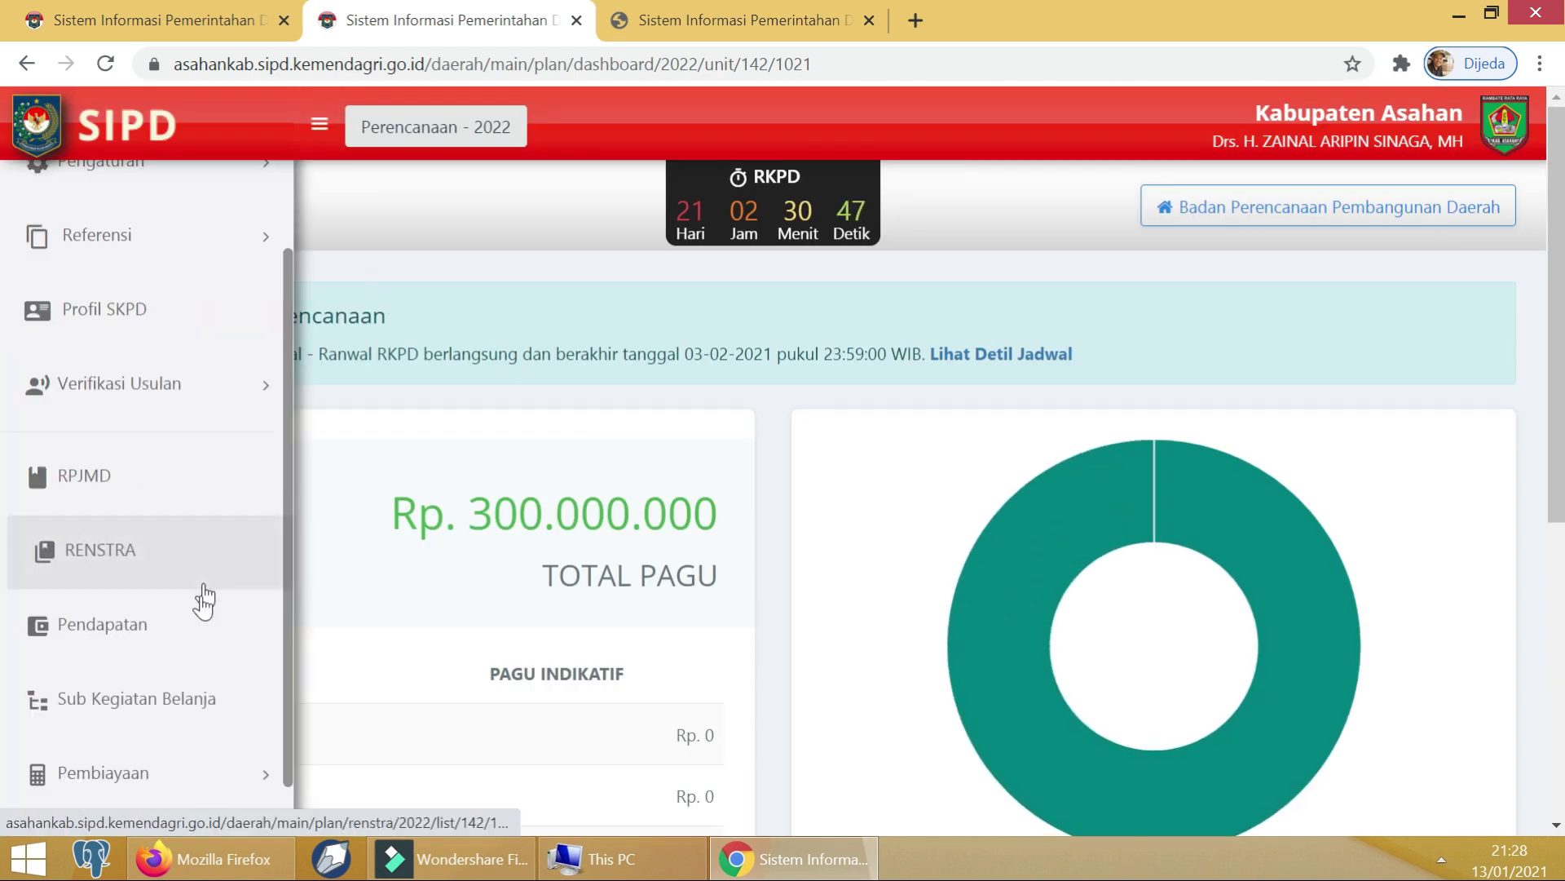
{"action": "left_click", "coordinate": [181, 718]}
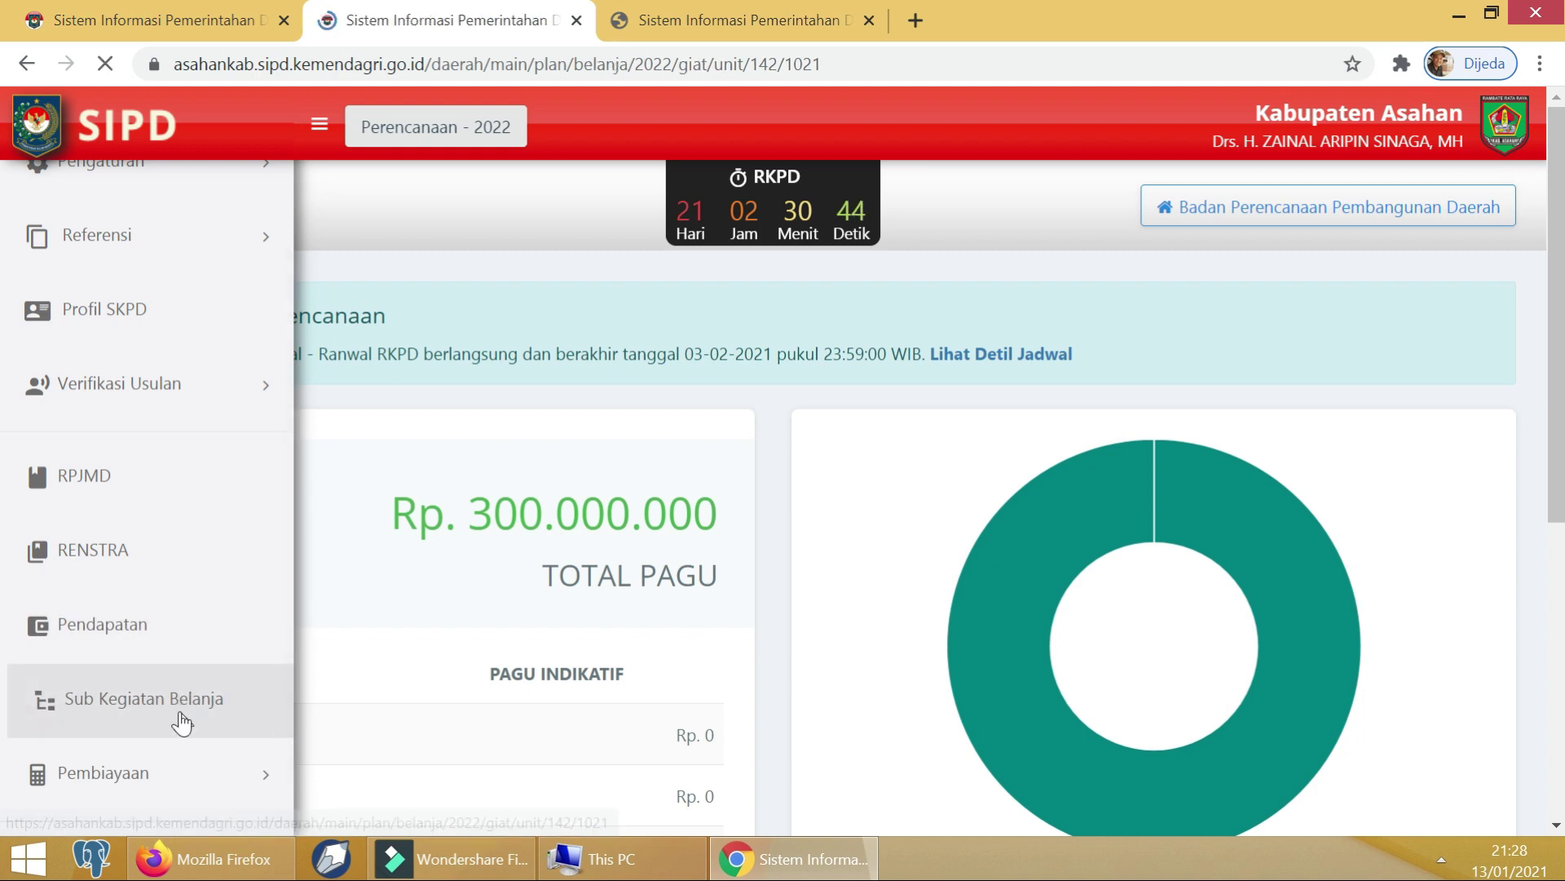
{"action": "scroll", "coordinate": [667, 580], "scroll_direction": "down", "scroll_amount": 2}
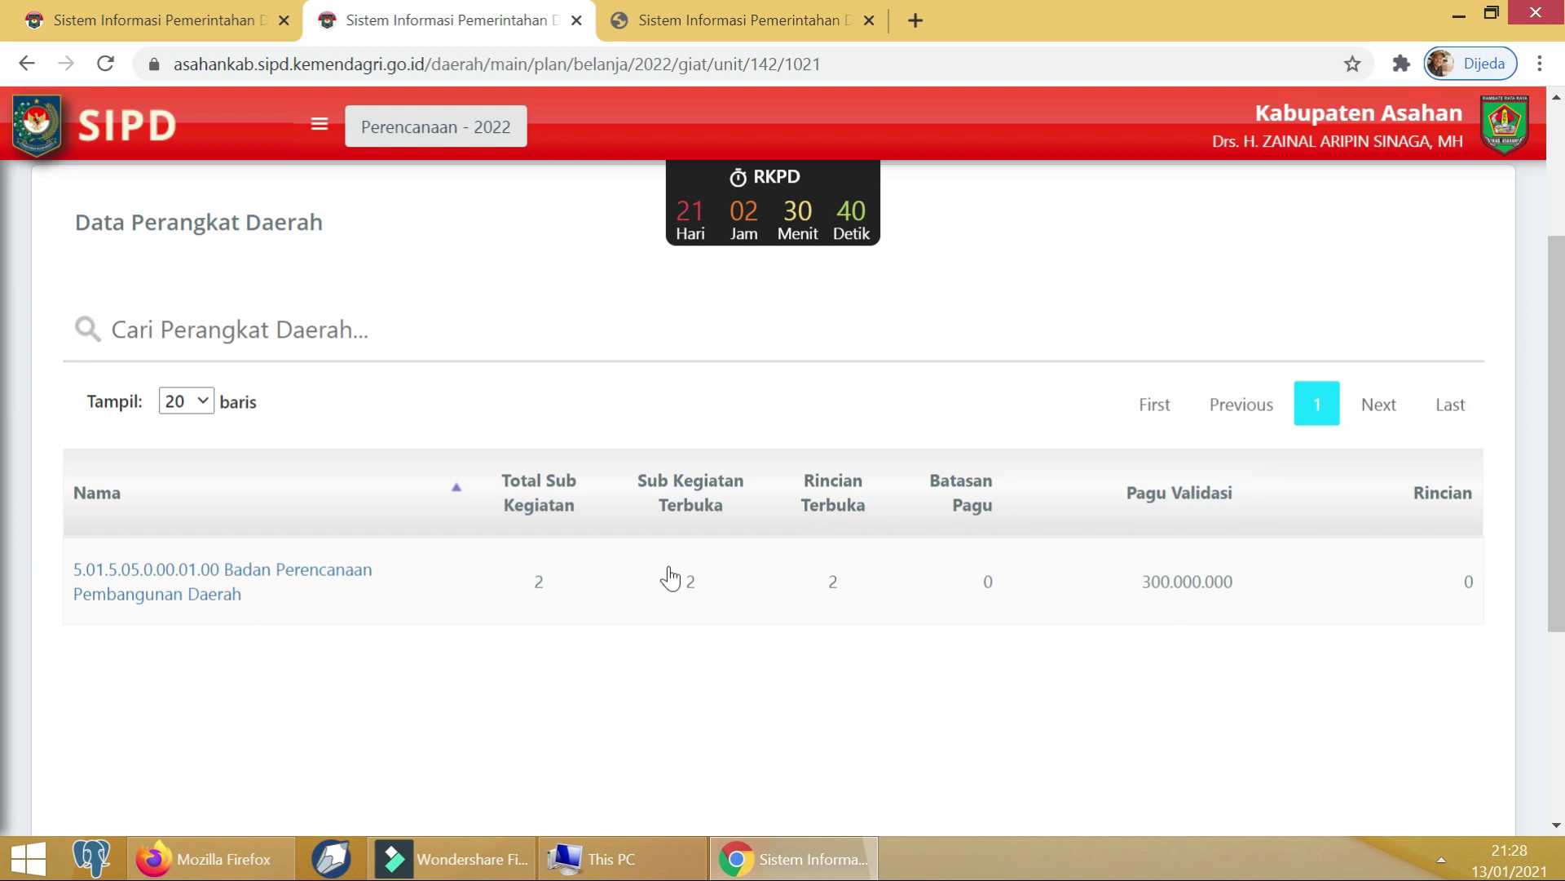
{"action": "left_click", "coordinate": [300, 590]}
Open the 5.01.02.2.01 Penyusunan Perencanaan dan Pendanaan activity for editing.
{"action": "scroll", "coordinate": [1169, 551], "scroll_direction": "down", "scroll_amount": 3}
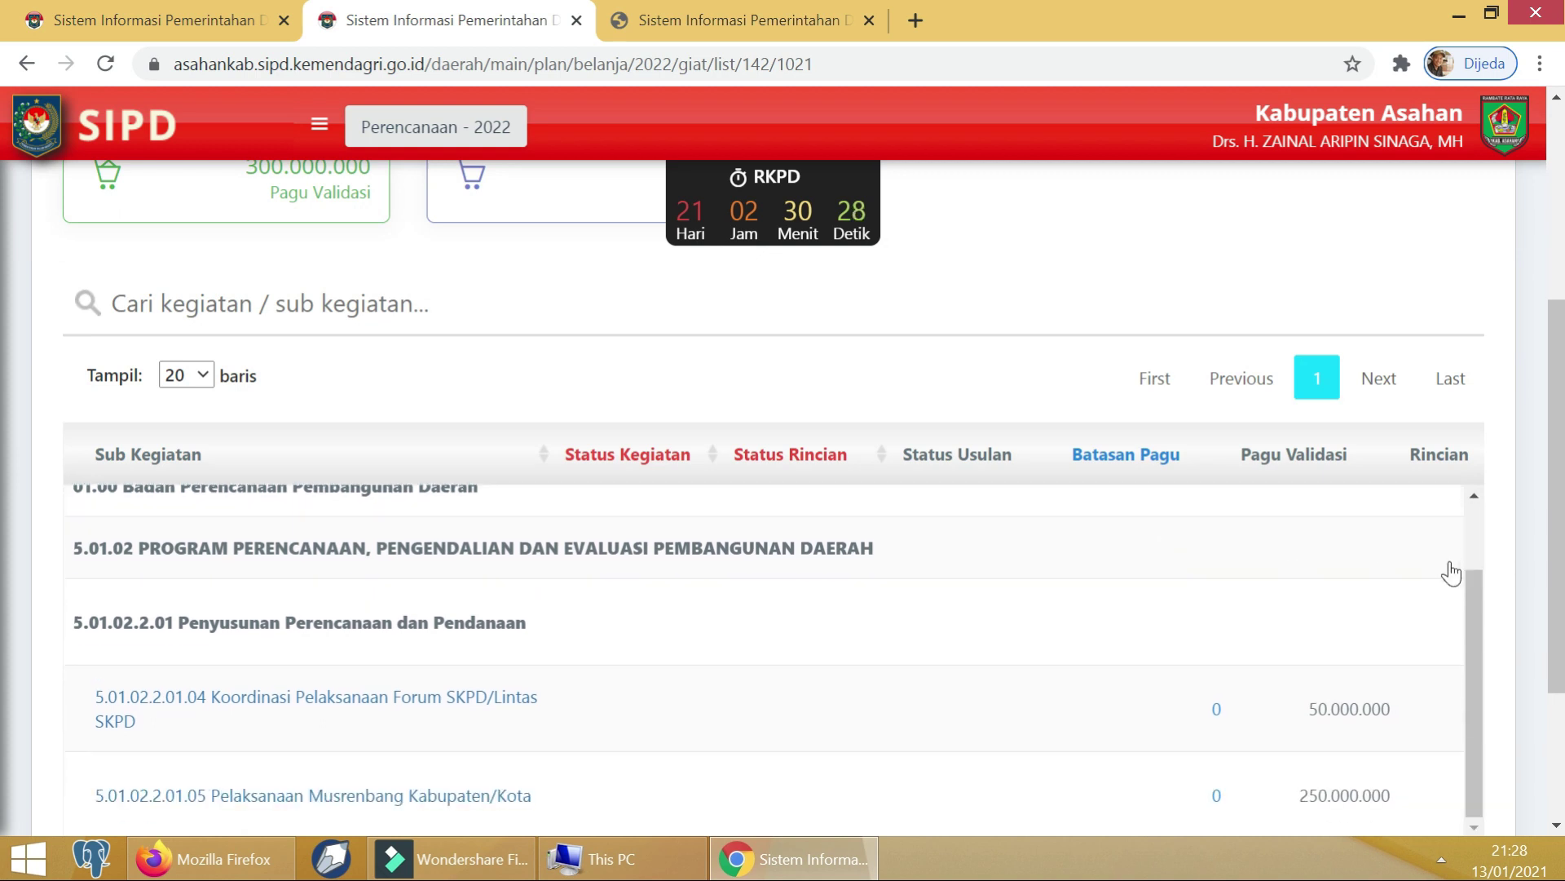
{"action": "scroll", "coordinate": [1383, 612], "scroll_direction": "down", "scroll_amount": 3}
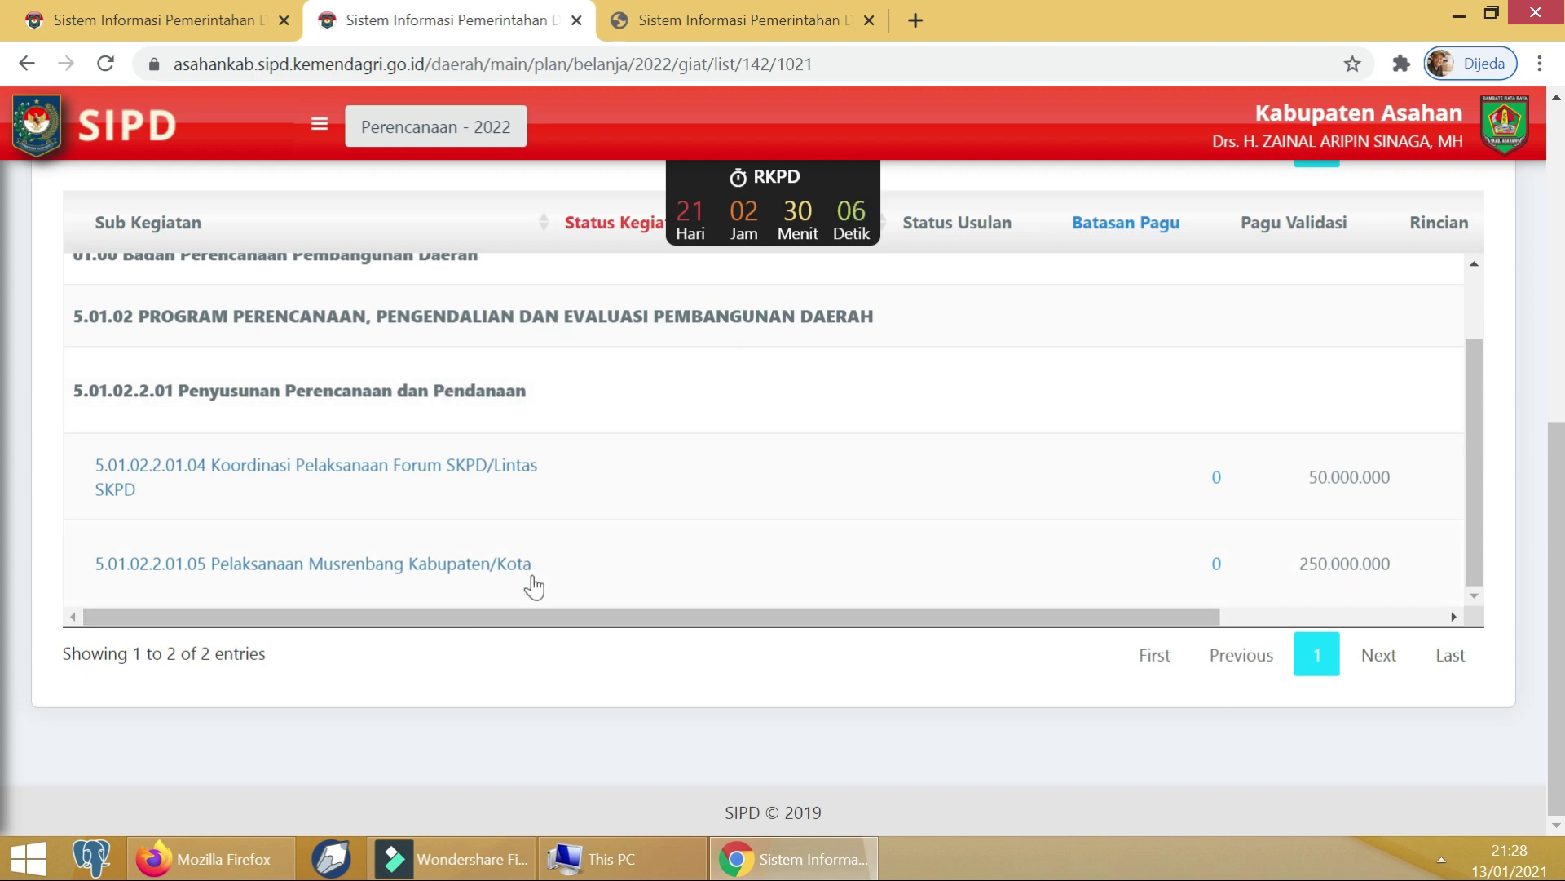
{"action": "left_click", "coordinate": [485, 617]}
{"action": "left_click_drag", "start_coordinate": [522, 626], "coordinate": [1338, 604]}
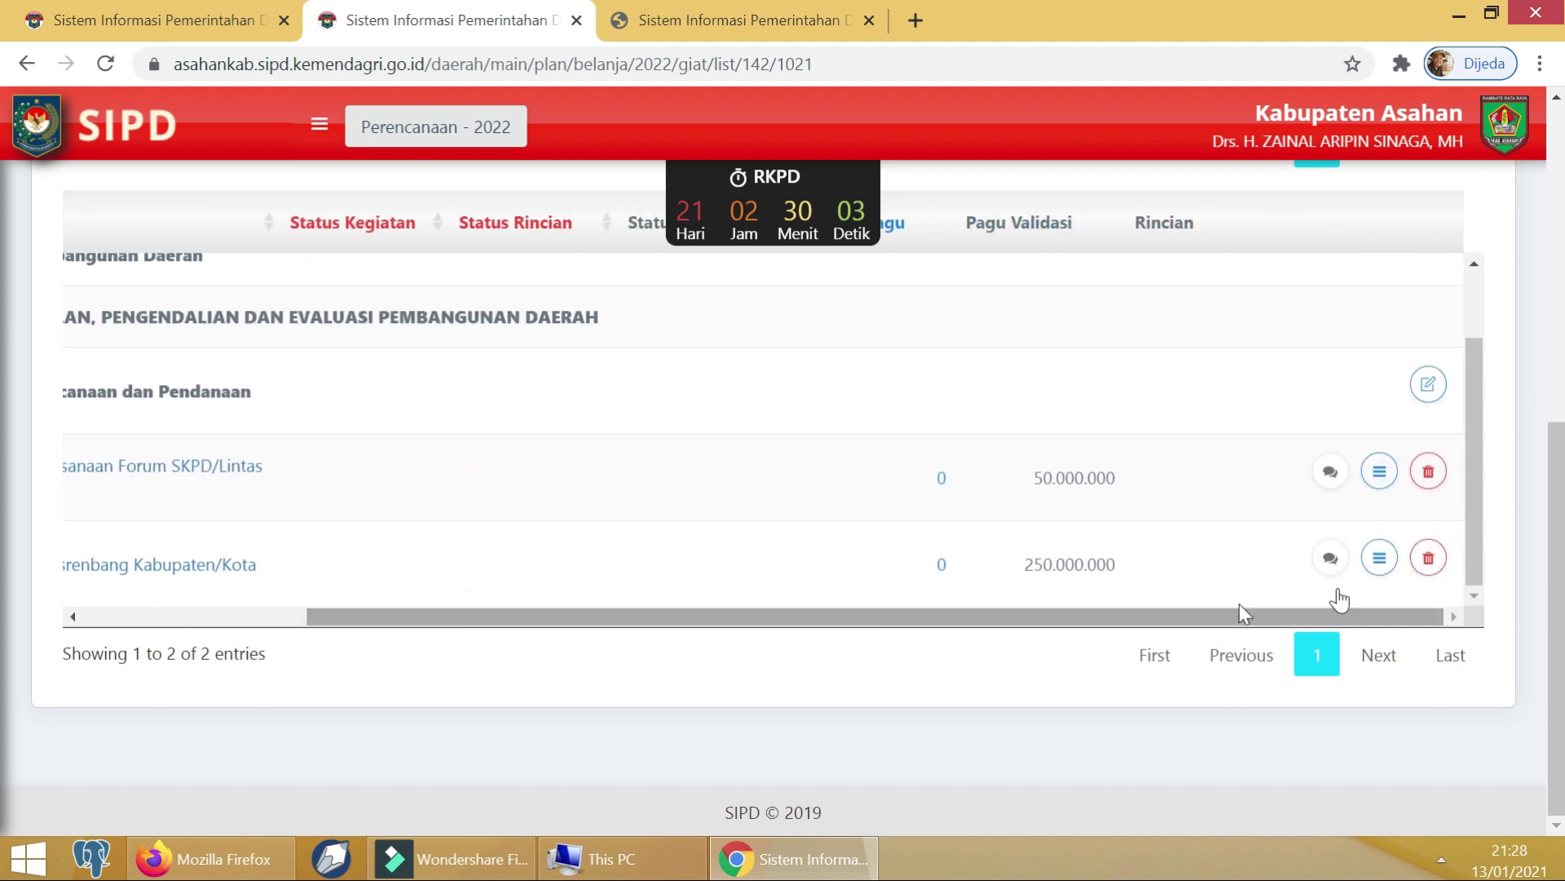
{"action": "left_click", "coordinate": [1428, 385]}
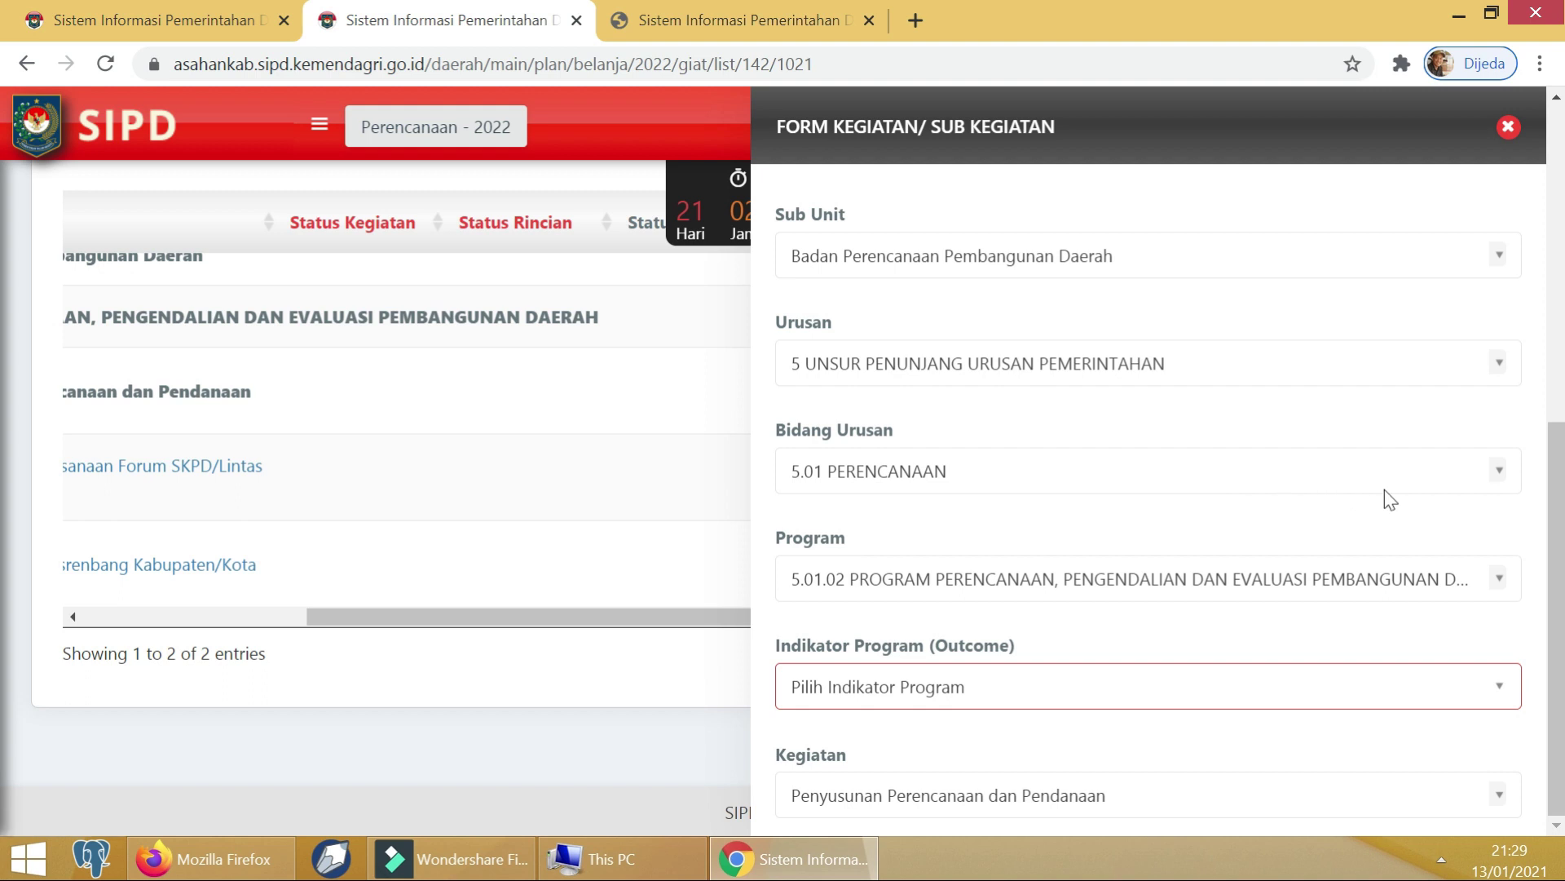
Set the Indikator Program (Outcome) to Tersedianya dokumen perencanaan pembangunan daerah.
{"action": "scroll", "coordinate": [1518, 489], "scroll_direction": "down", "scroll_amount": 2}
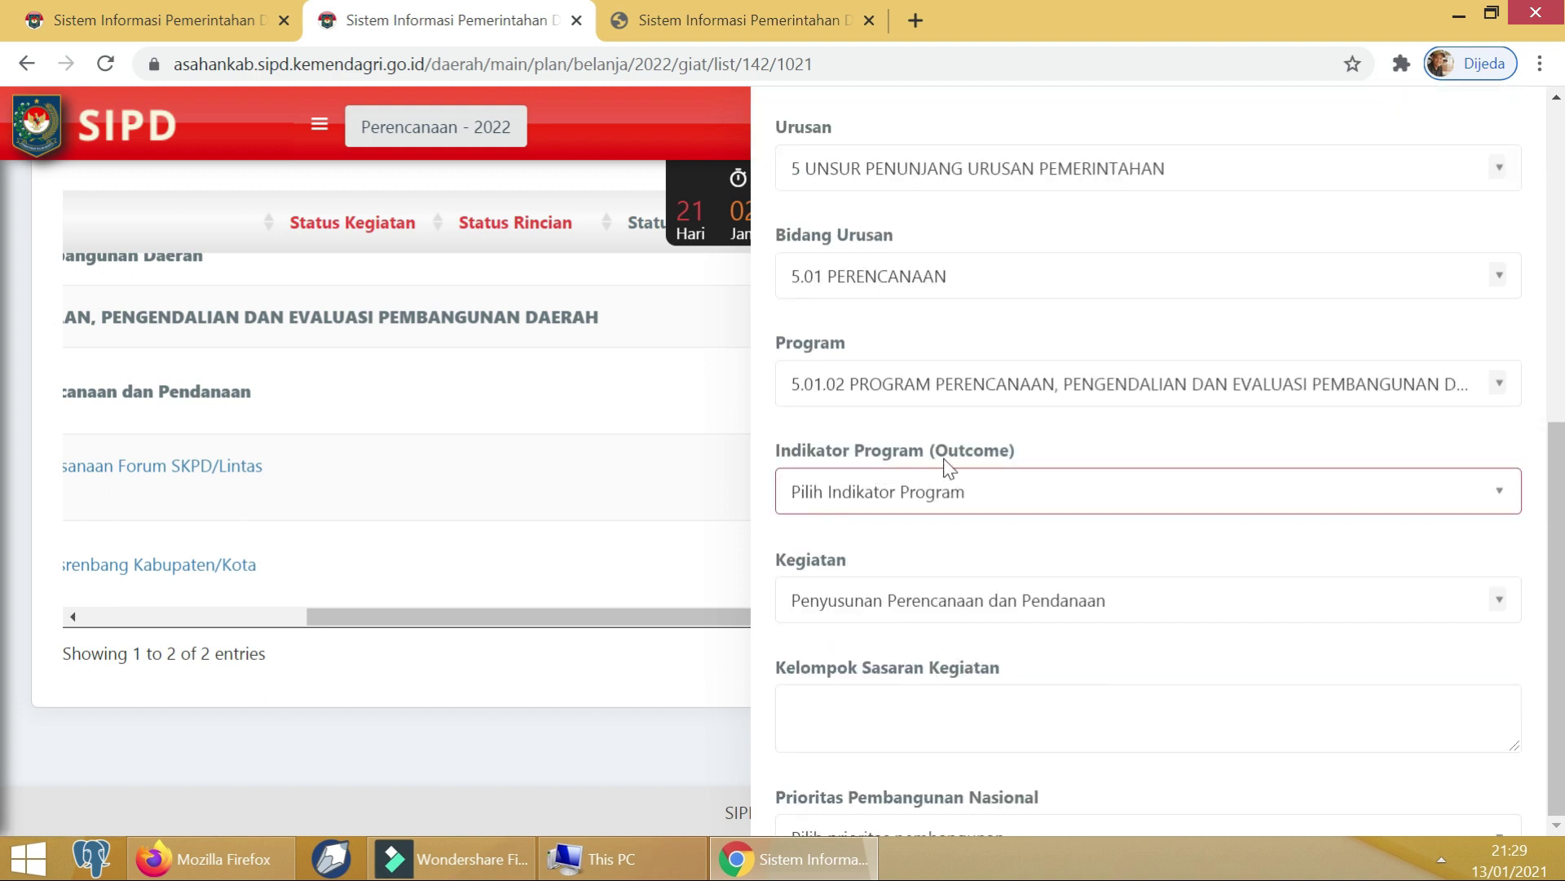
{"action": "left_click", "coordinate": [992, 494]}
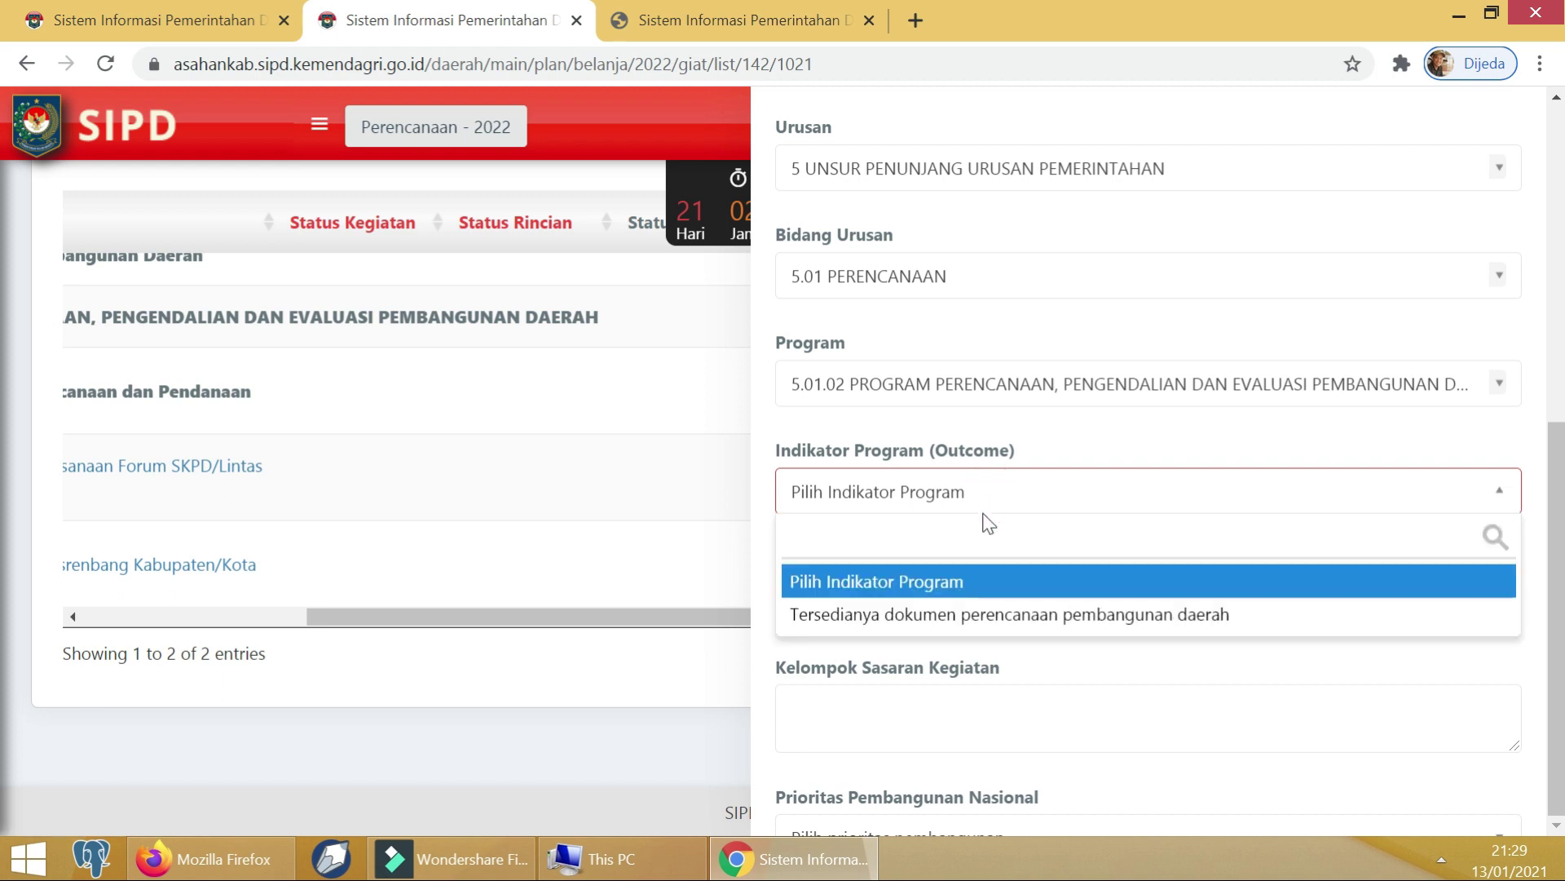
{"action": "left_click", "coordinate": [970, 615]}
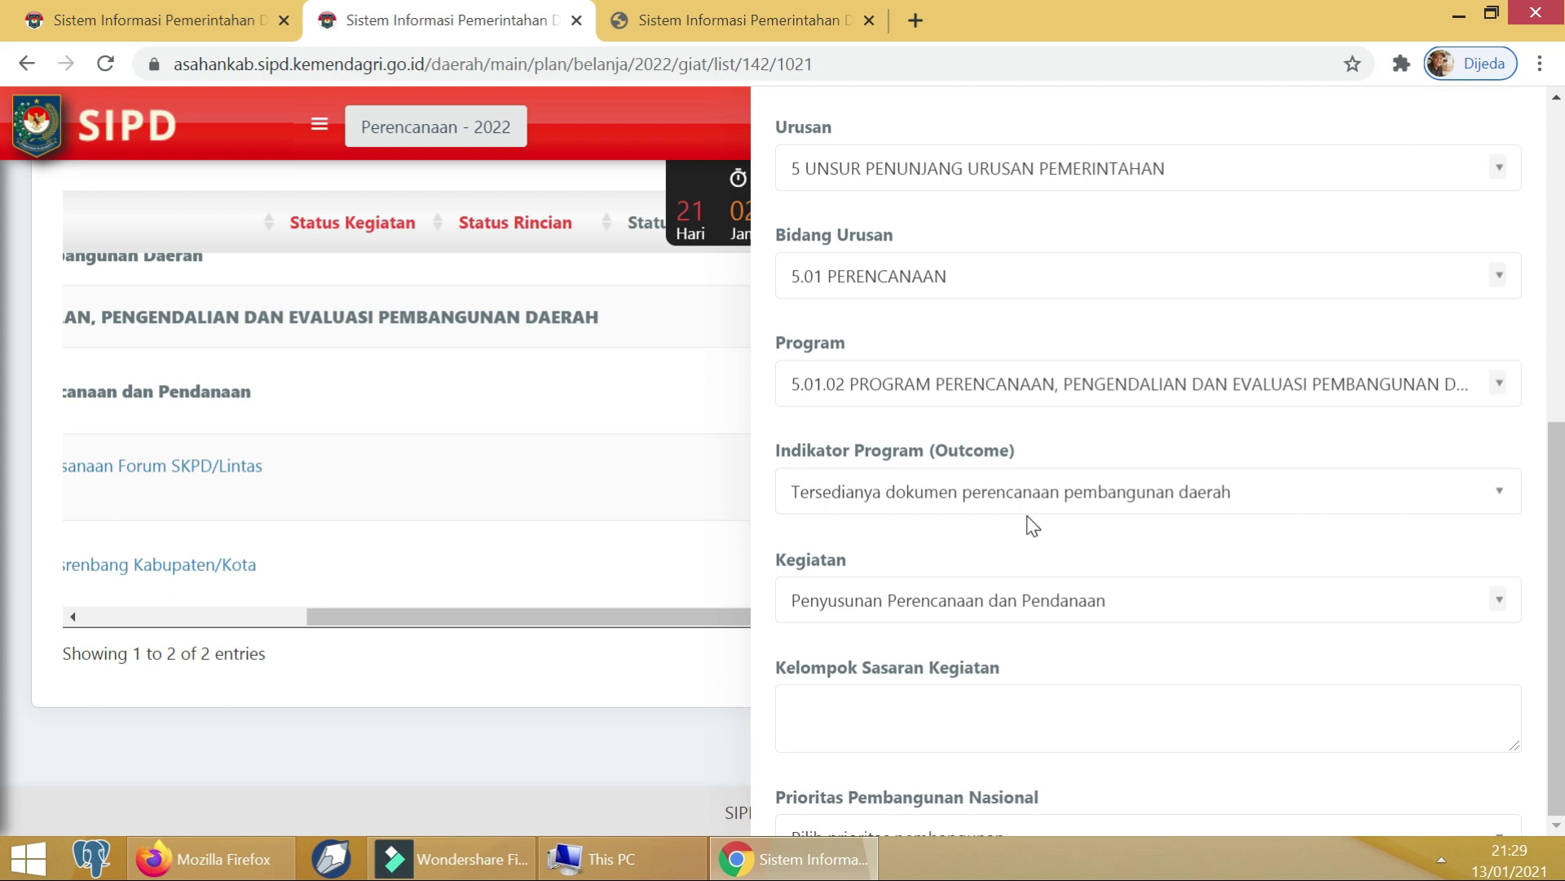
Enter "aparatur, masyarakat" as the Kelompok Sasaran Kegiatan.
{"action": "scroll", "coordinate": [979, 448], "scroll_direction": "down", "scroll_amount": 3}
{"action": "left_click", "coordinate": [952, 361]}
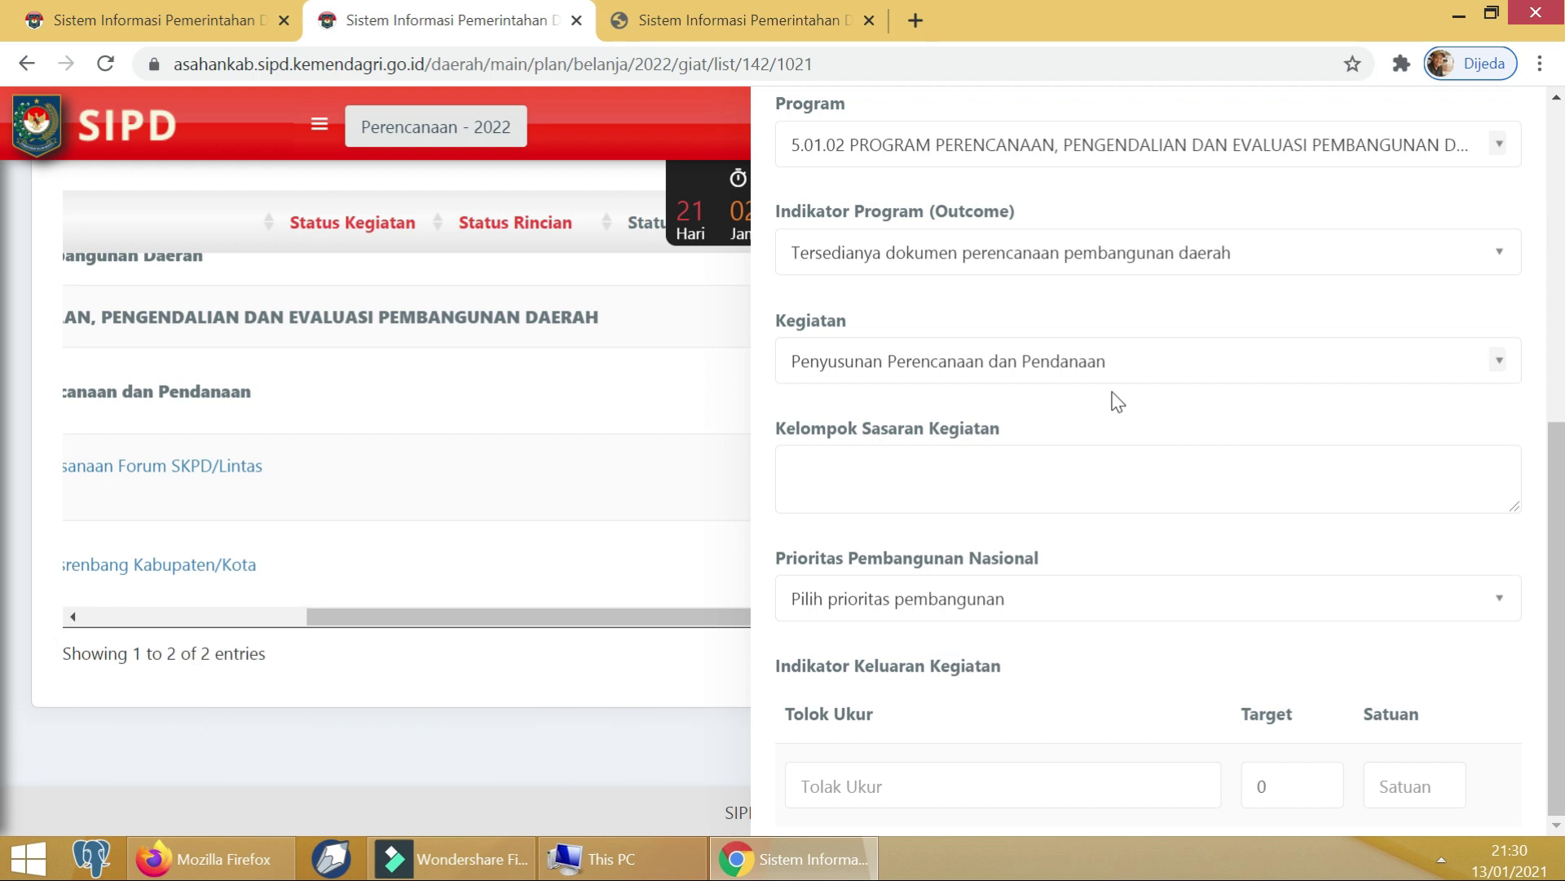
{"action": "scroll", "coordinate": [1111, 402], "scroll_direction": "up", "scroll_amount": 1}
{"action": "key", "text": "Tab"}
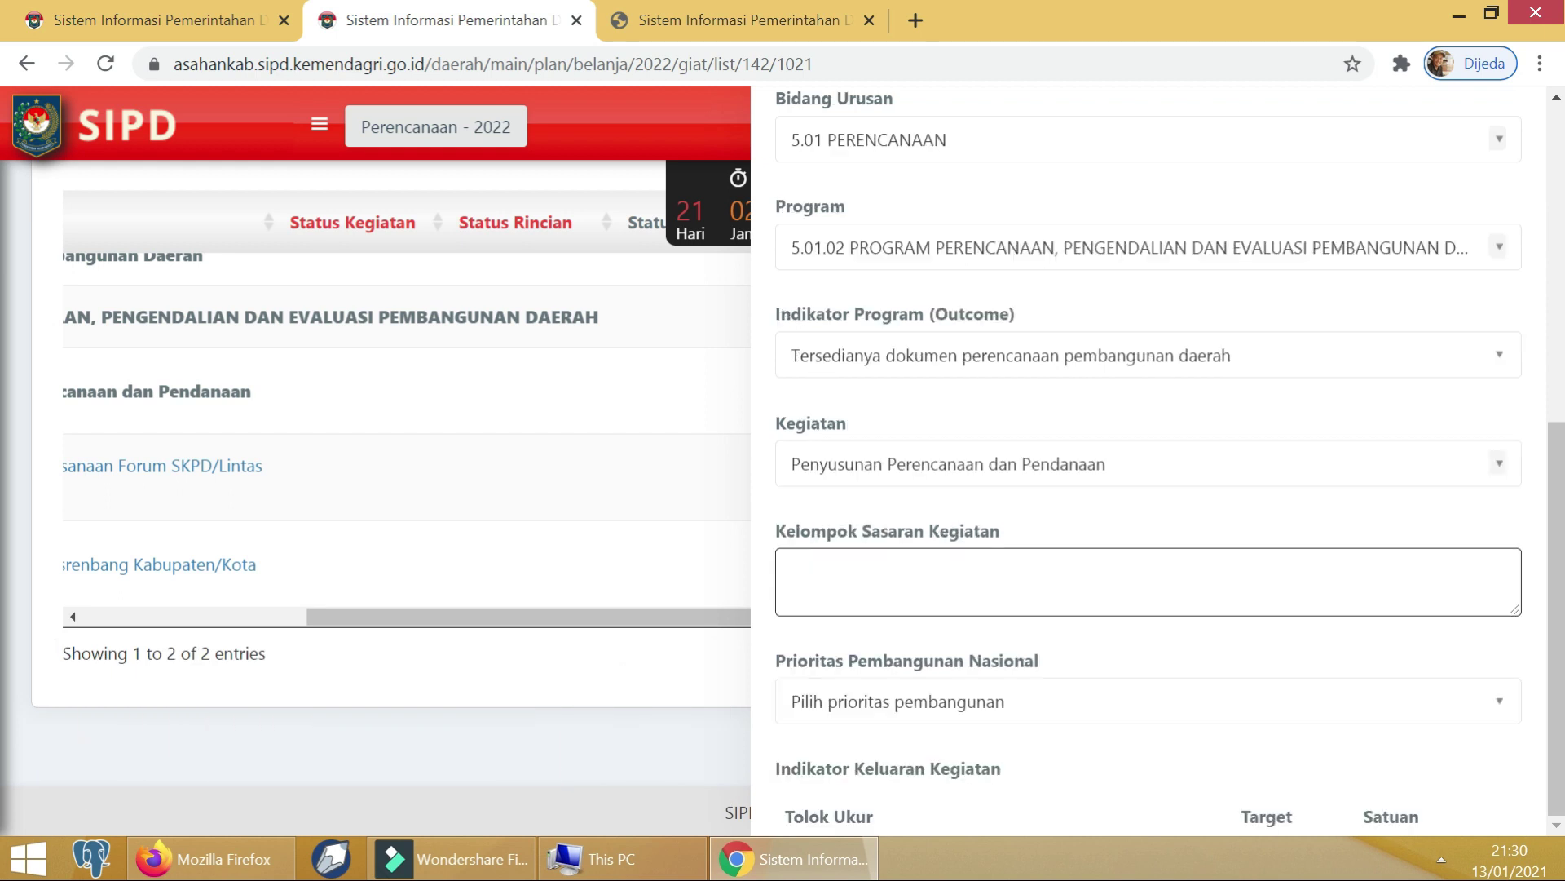
{"action": "type", "text": "aparatur, masyarakat"}
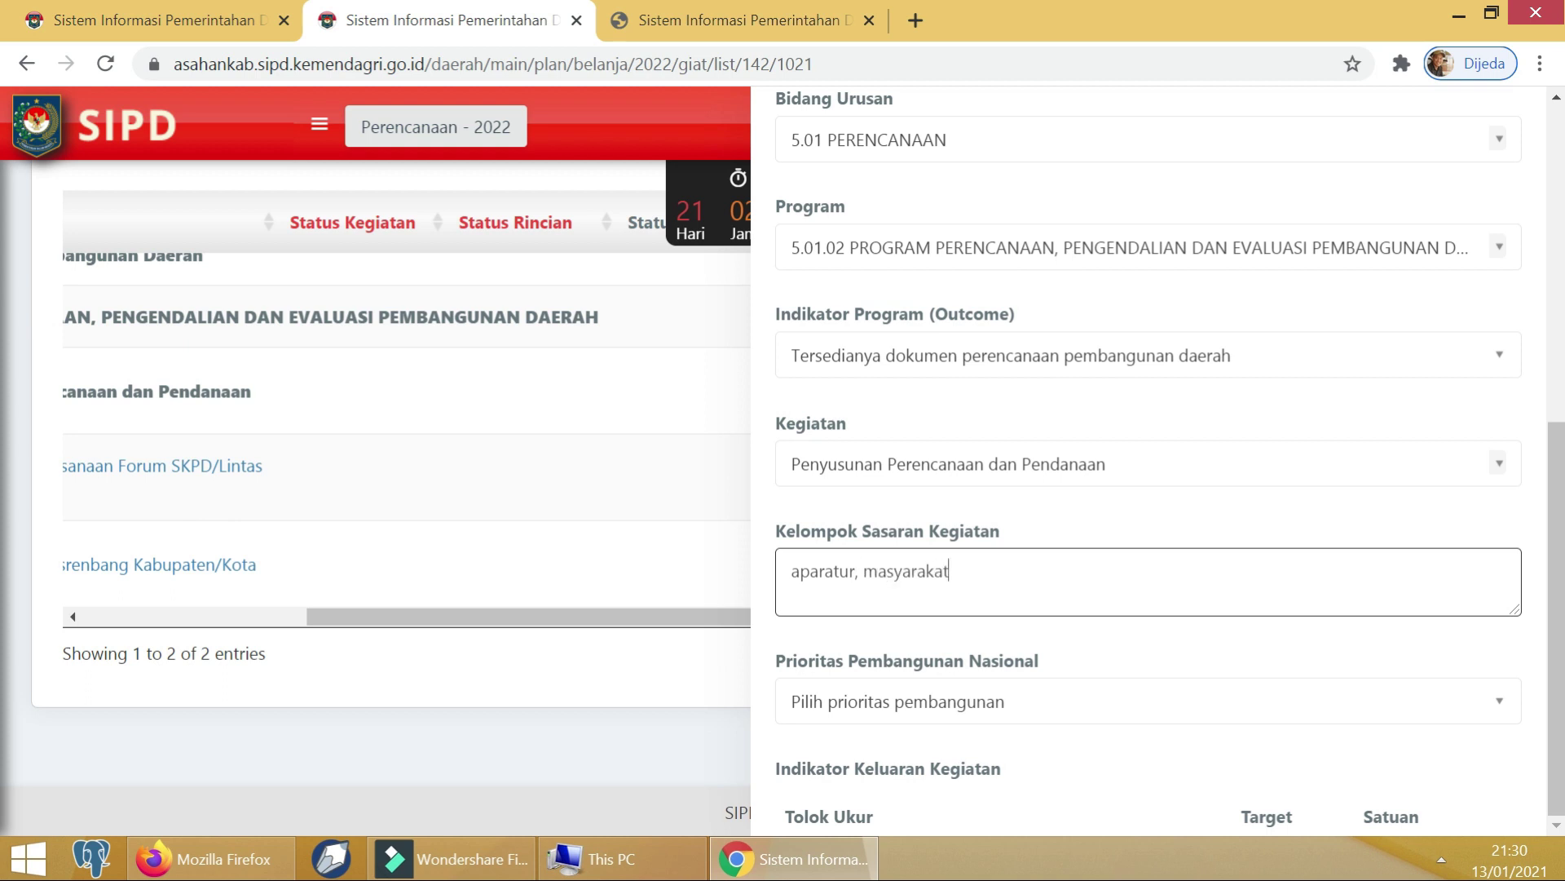
Review the available Prioritas Pembangunan Nasional options without choosing one.
{"action": "scroll", "coordinate": [1090, 584], "scroll_direction": "down", "scroll_amount": 2}
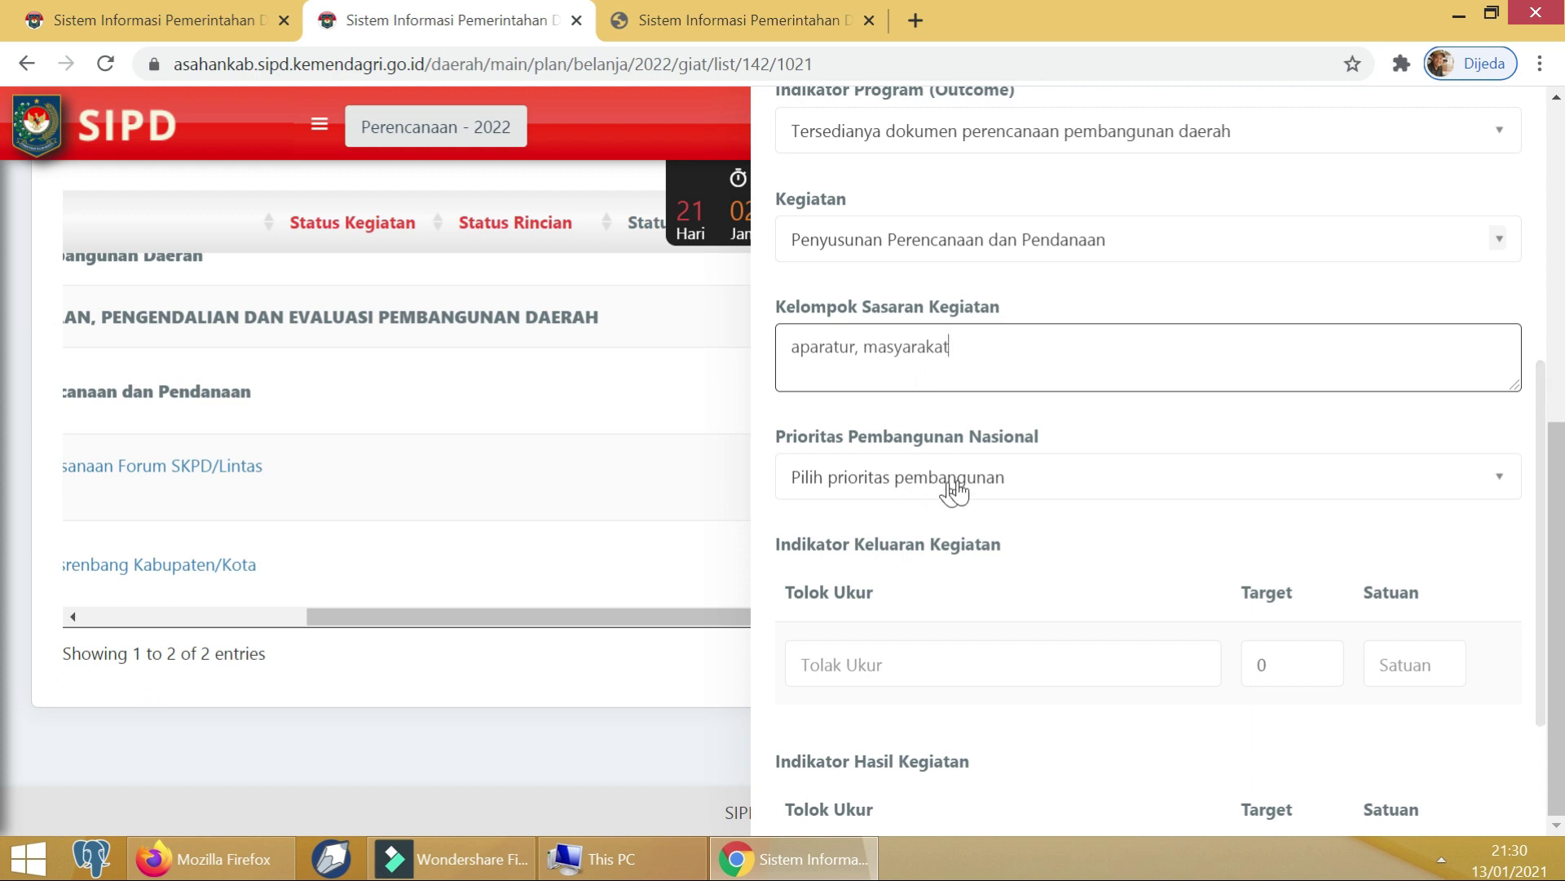
{"action": "left_click", "coordinate": [1025, 490]}
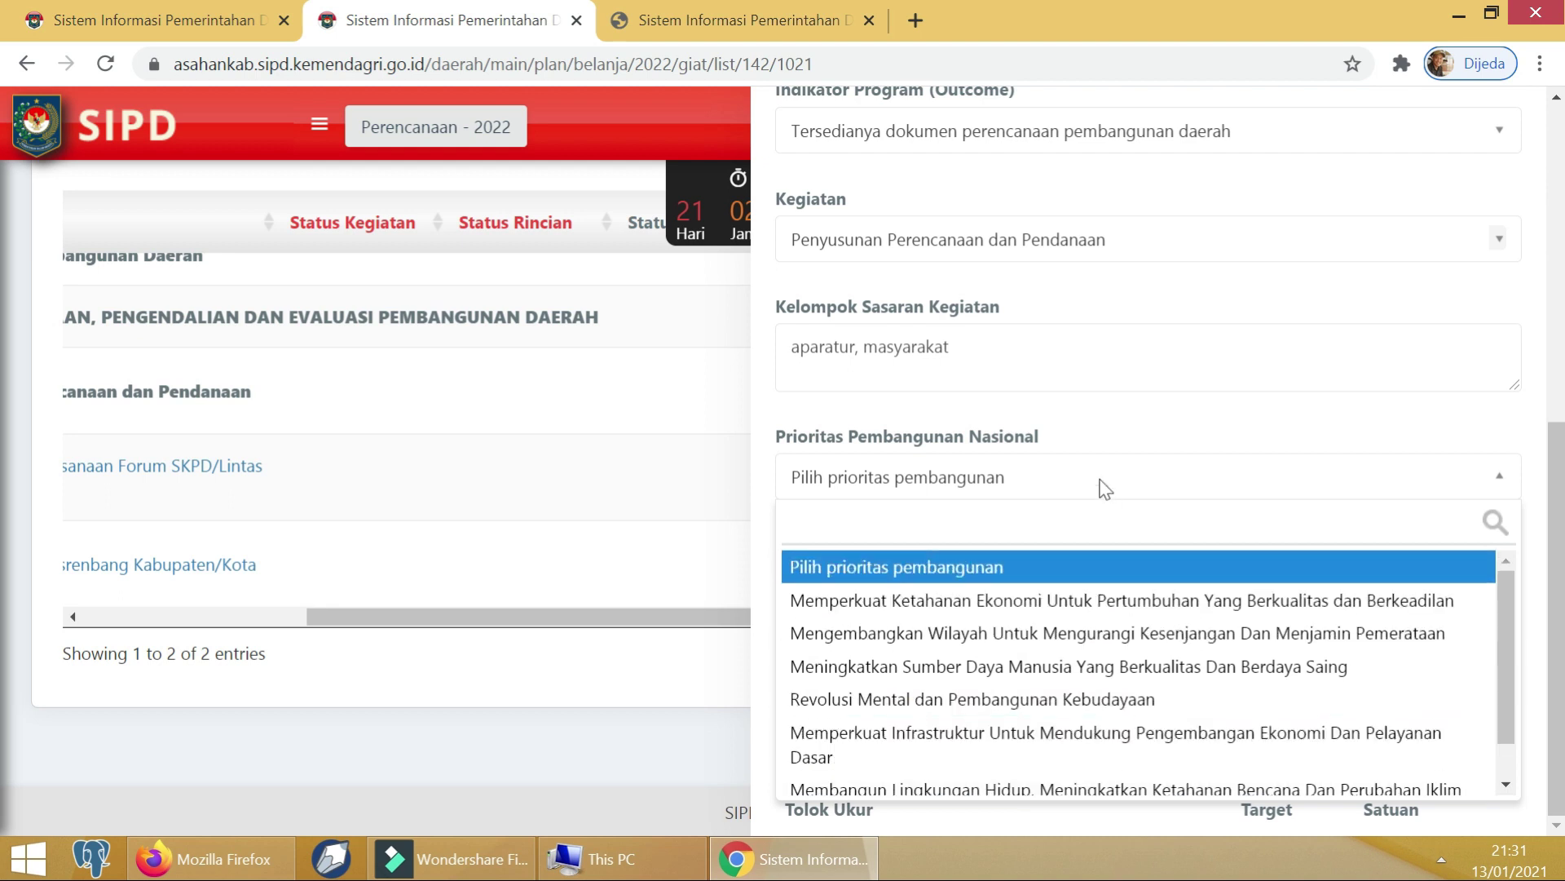
{"action": "left_click", "coordinate": [1107, 438]}
{"action": "left_click", "coordinate": [1101, 479]}
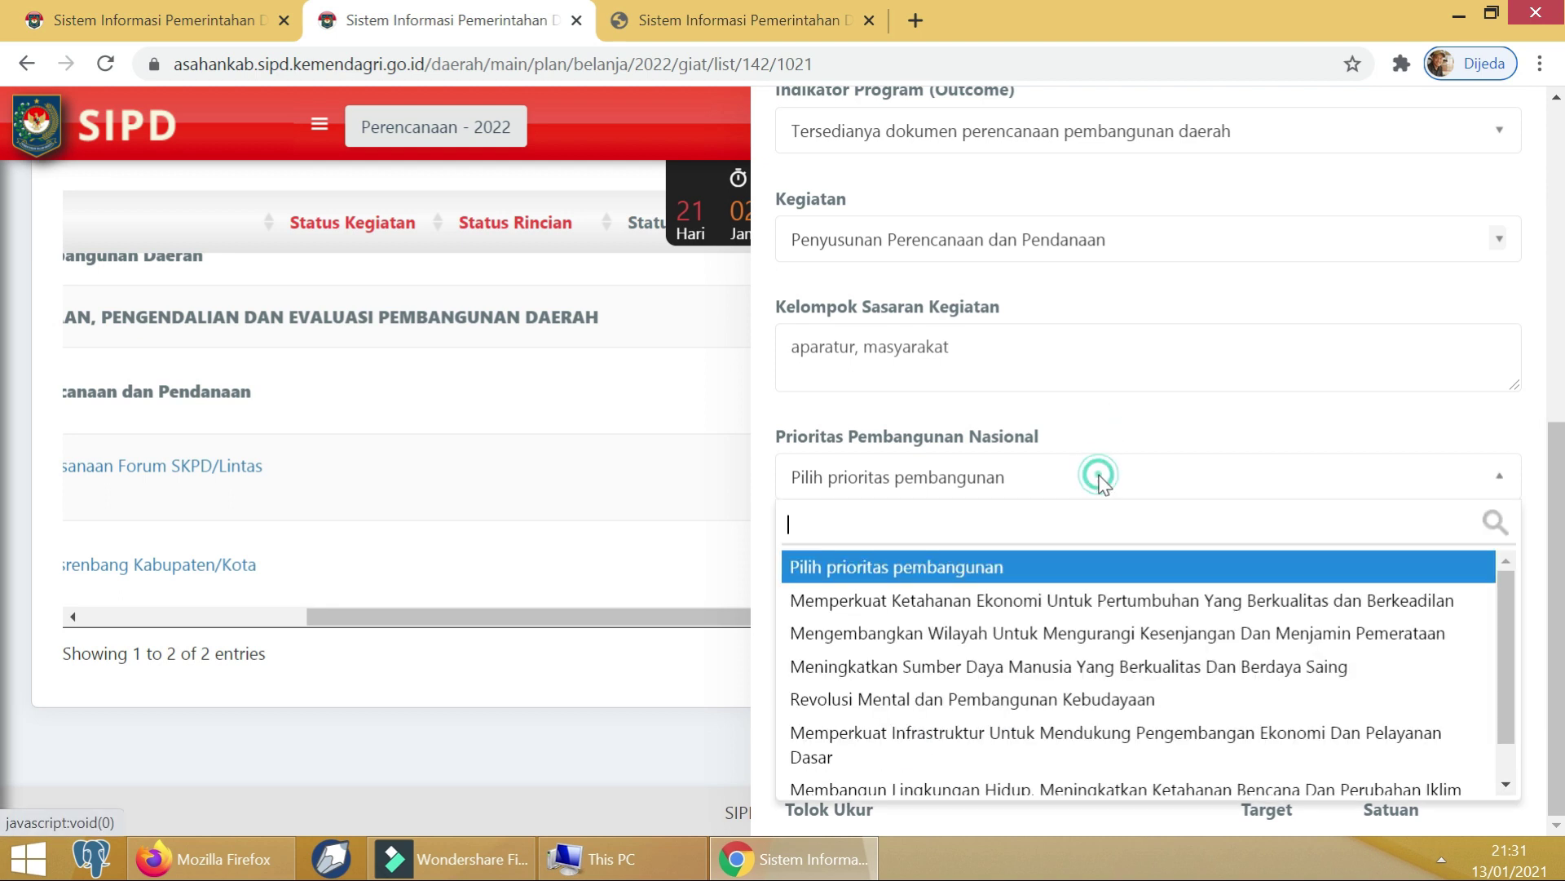
{"action": "left_click", "coordinate": [1015, 422]}
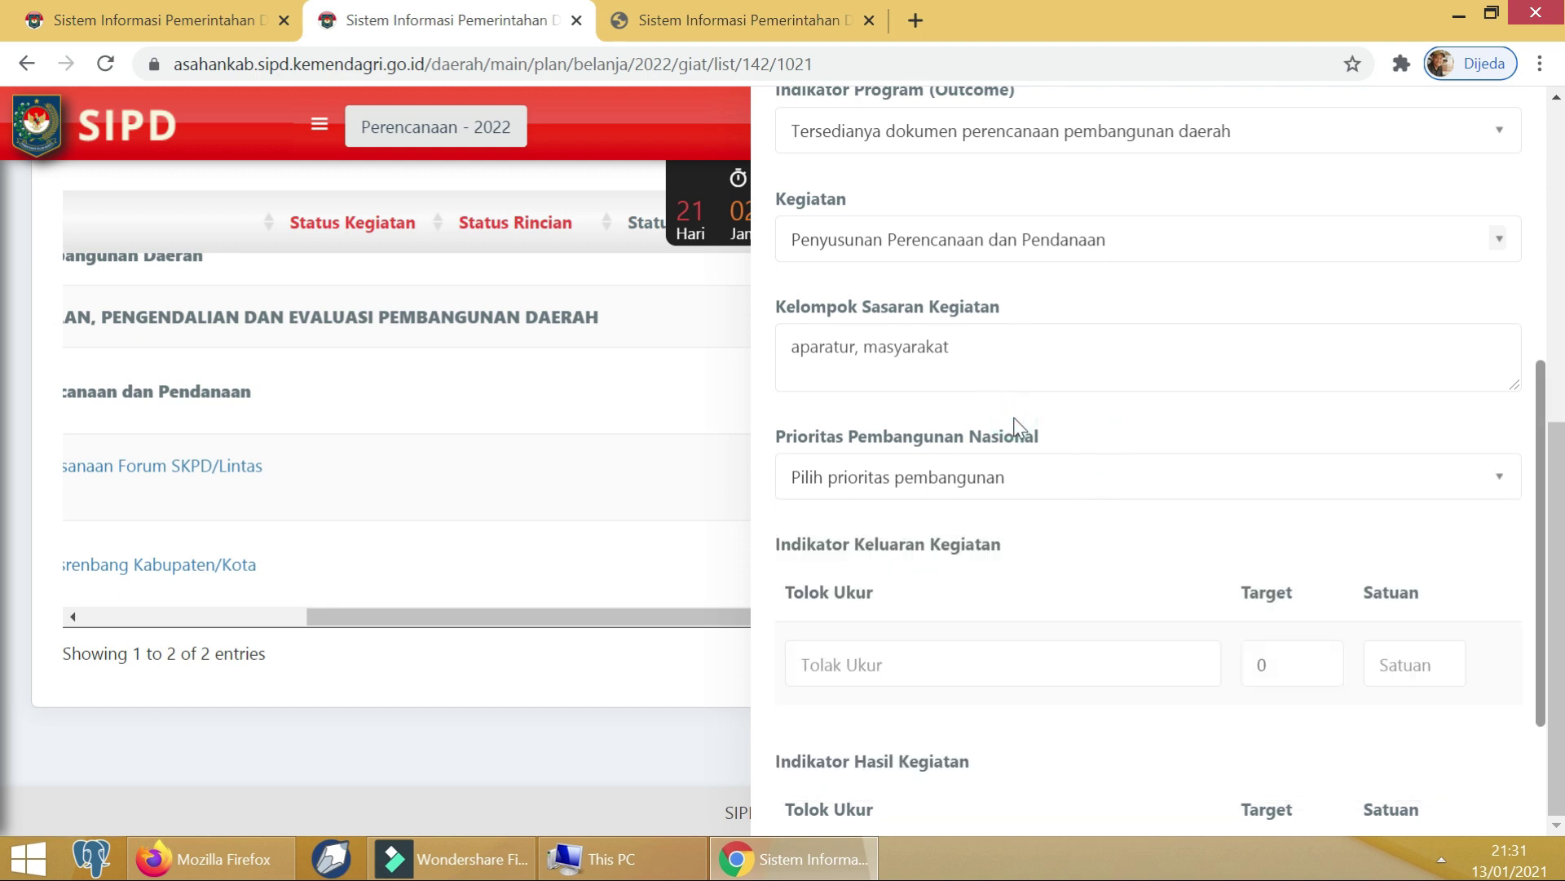
{"action": "left_click", "coordinate": [1031, 491]}
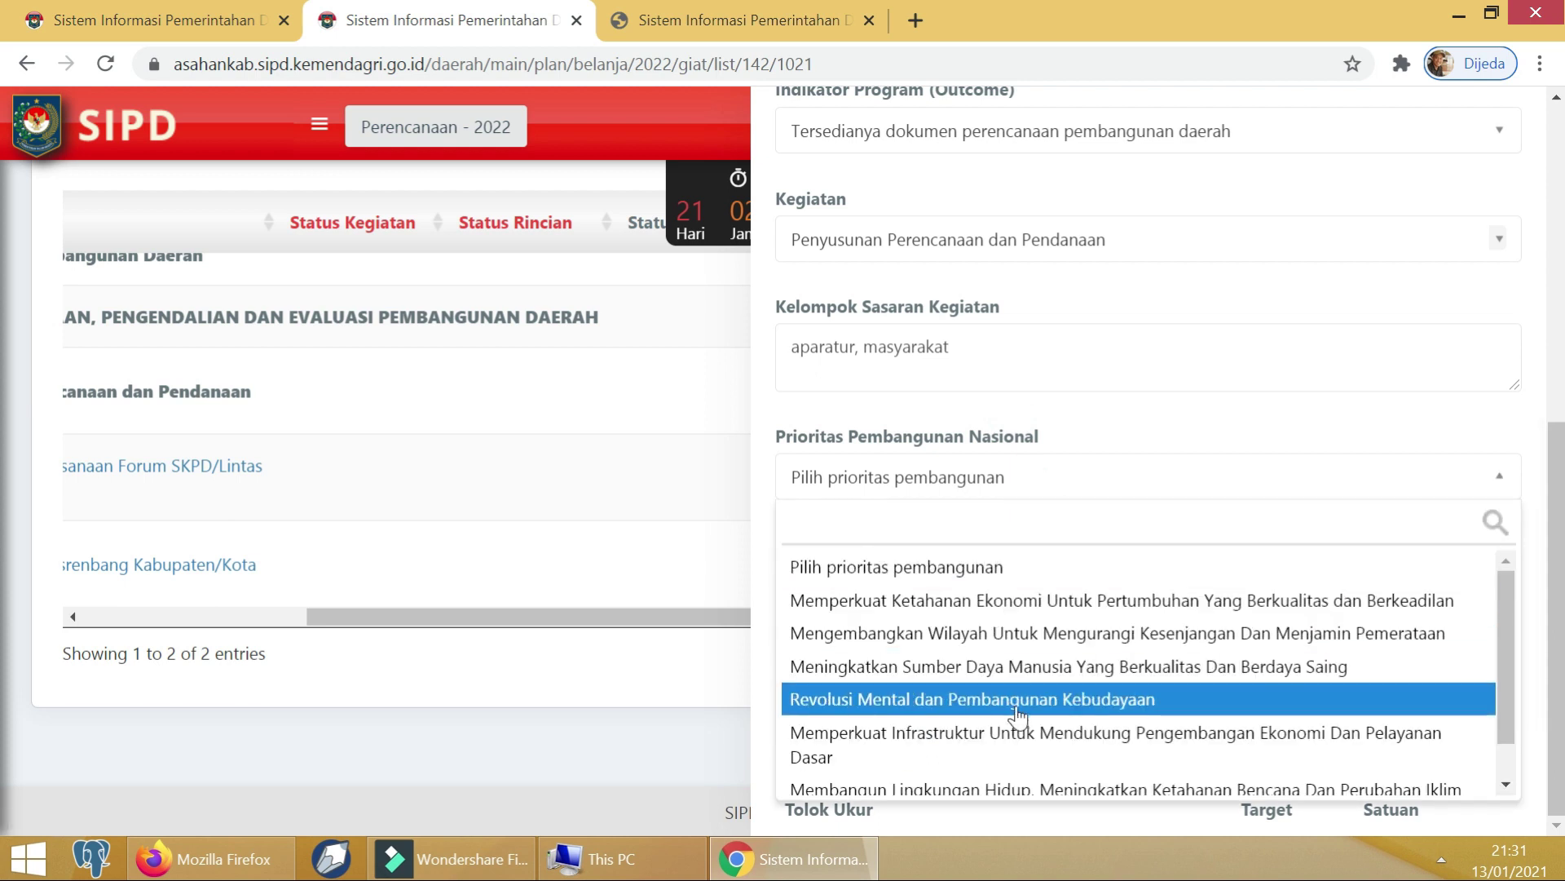
{"action": "left_click", "coordinate": [1109, 479]}
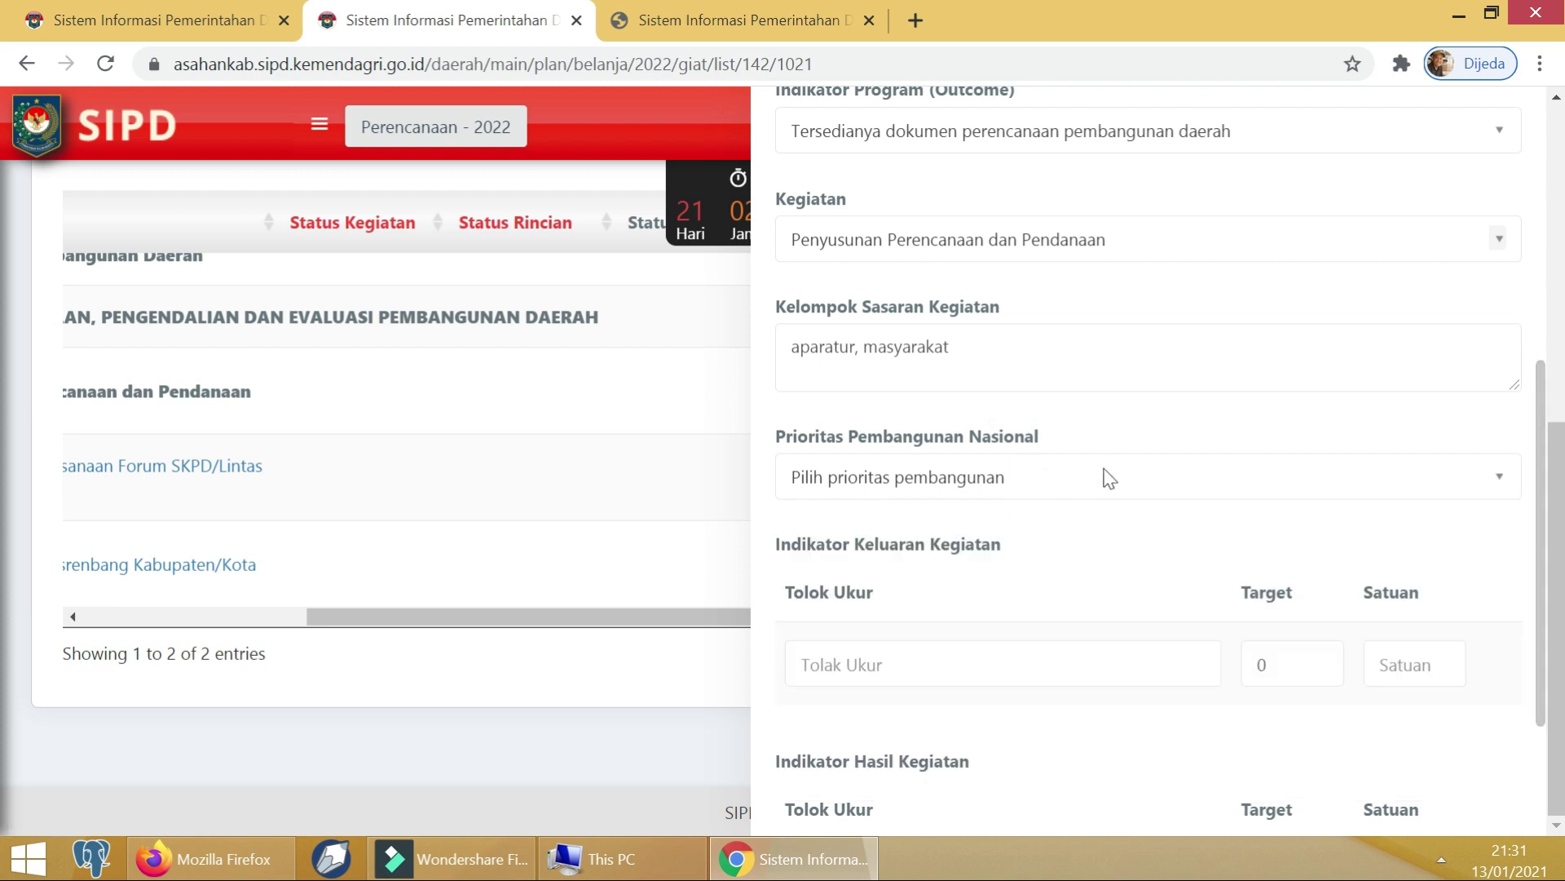
Fill in the Indikator Keluaran Kegiatan with Tolok Ukur "jumlah dokumen", Target 5 and Satuan "dokumen".
{"action": "scroll", "coordinate": [1081, 639], "scroll_direction": "down", "scroll_amount": 3}
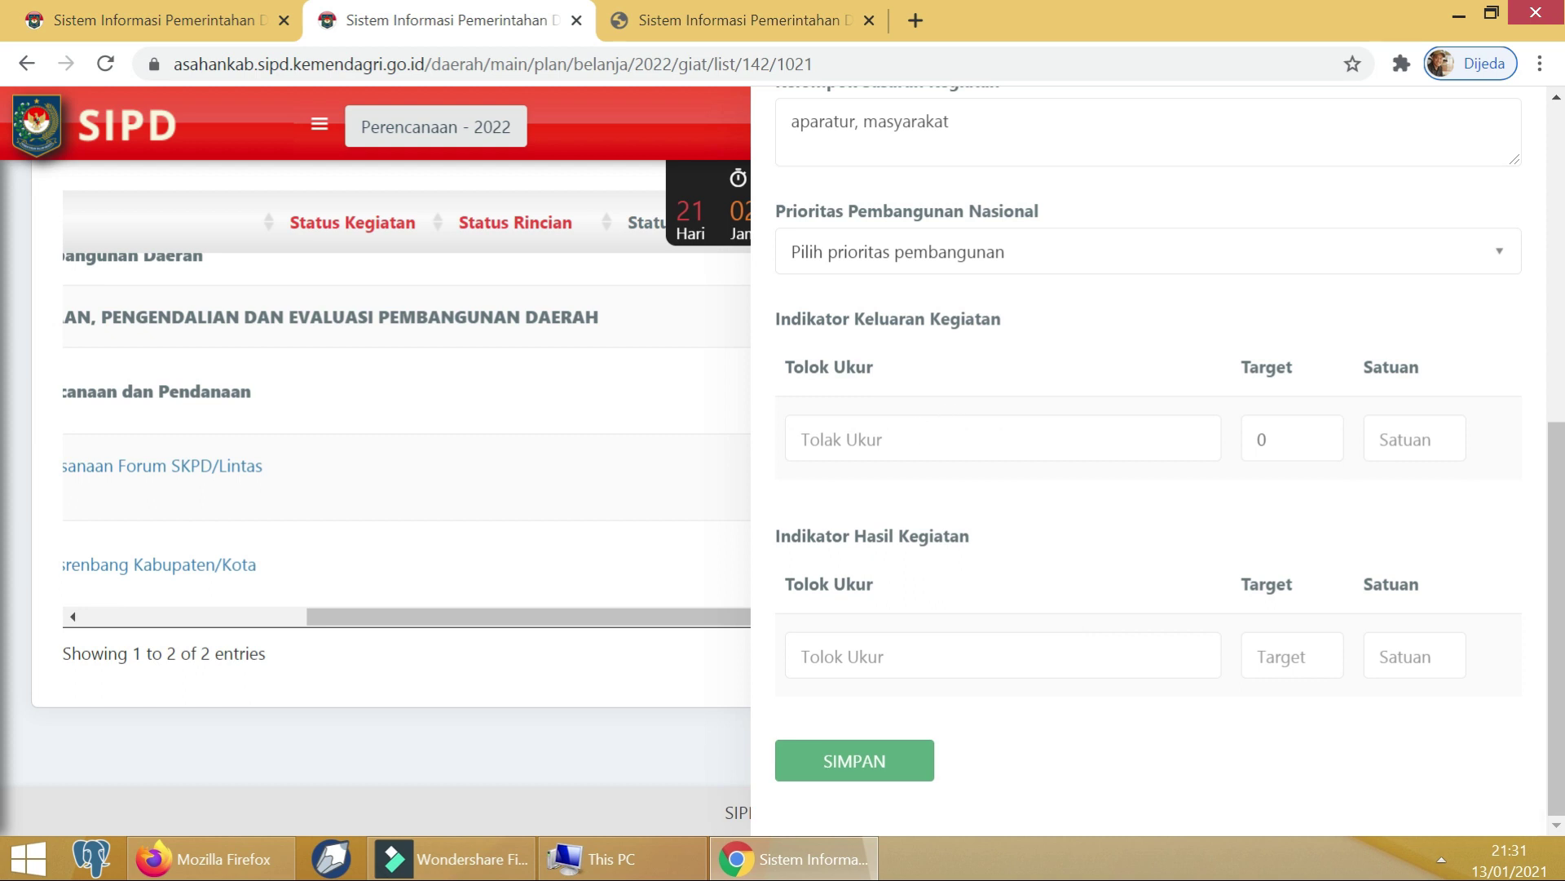
{"action": "left_click", "coordinate": [893, 433]}
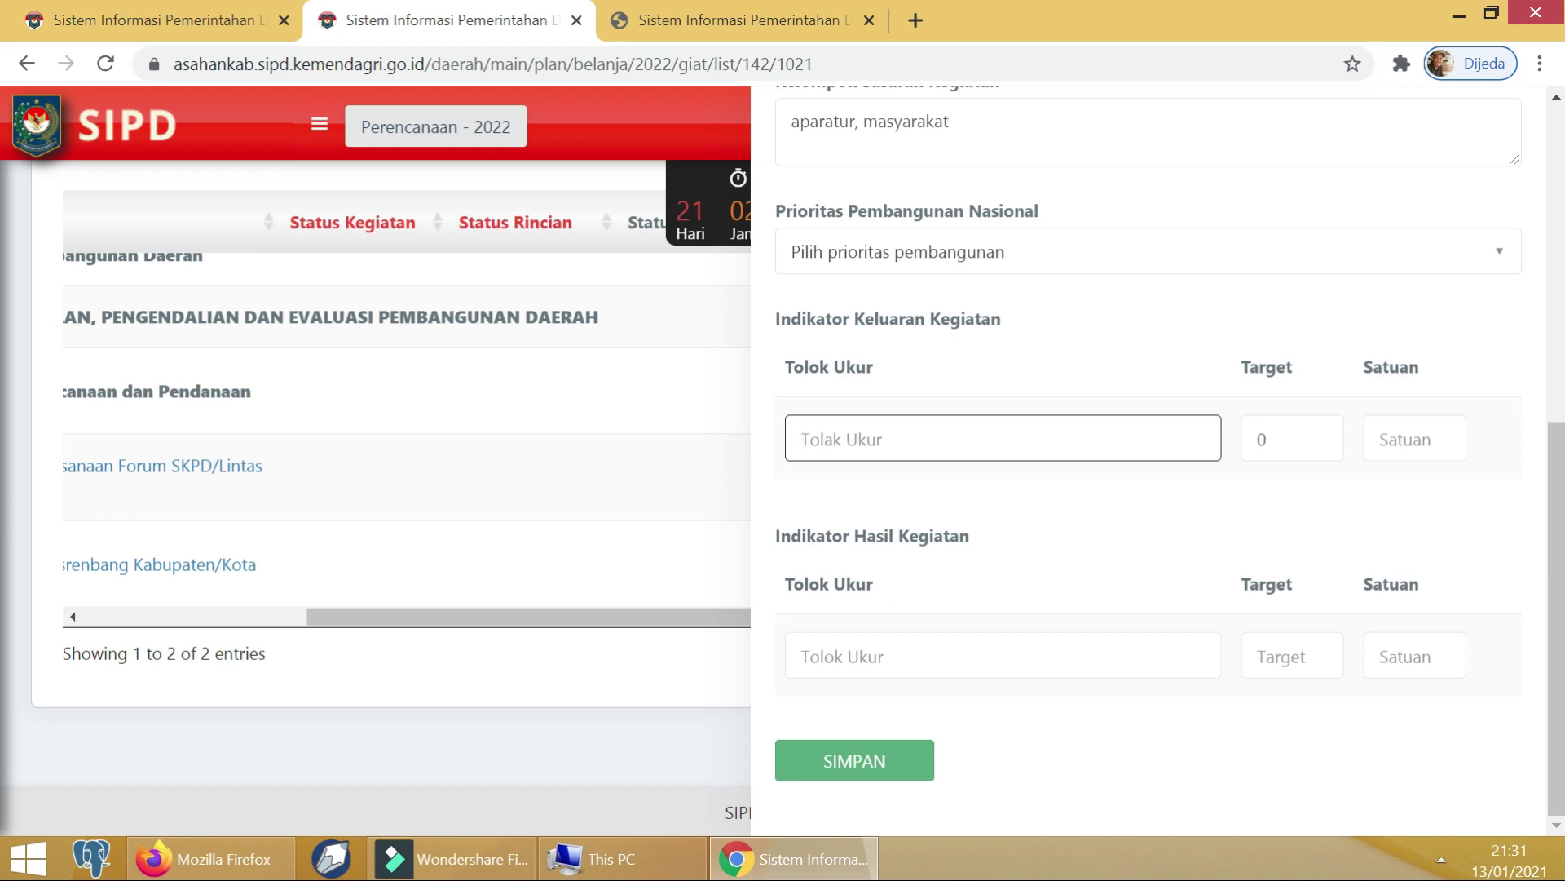
{"action": "type", "text": "jumlah dokumen"}
{"action": "key", "text": "Tab"}
{"action": "type", "text": "1"}
{"action": "key", "text": "BackSpace"}
{"action": "type", "text": "5"}
{"action": "key", "text": "Tab"}
{"action": "type", "text": "dokumen"}
Fill in the Indikator Hasil Kegiatan with Tolok Ukur "tersedianya dokumen perencanaan tahunan", Target 5 and Satuan "dokumen".
{"action": "left_click", "coordinate": [994, 657]}
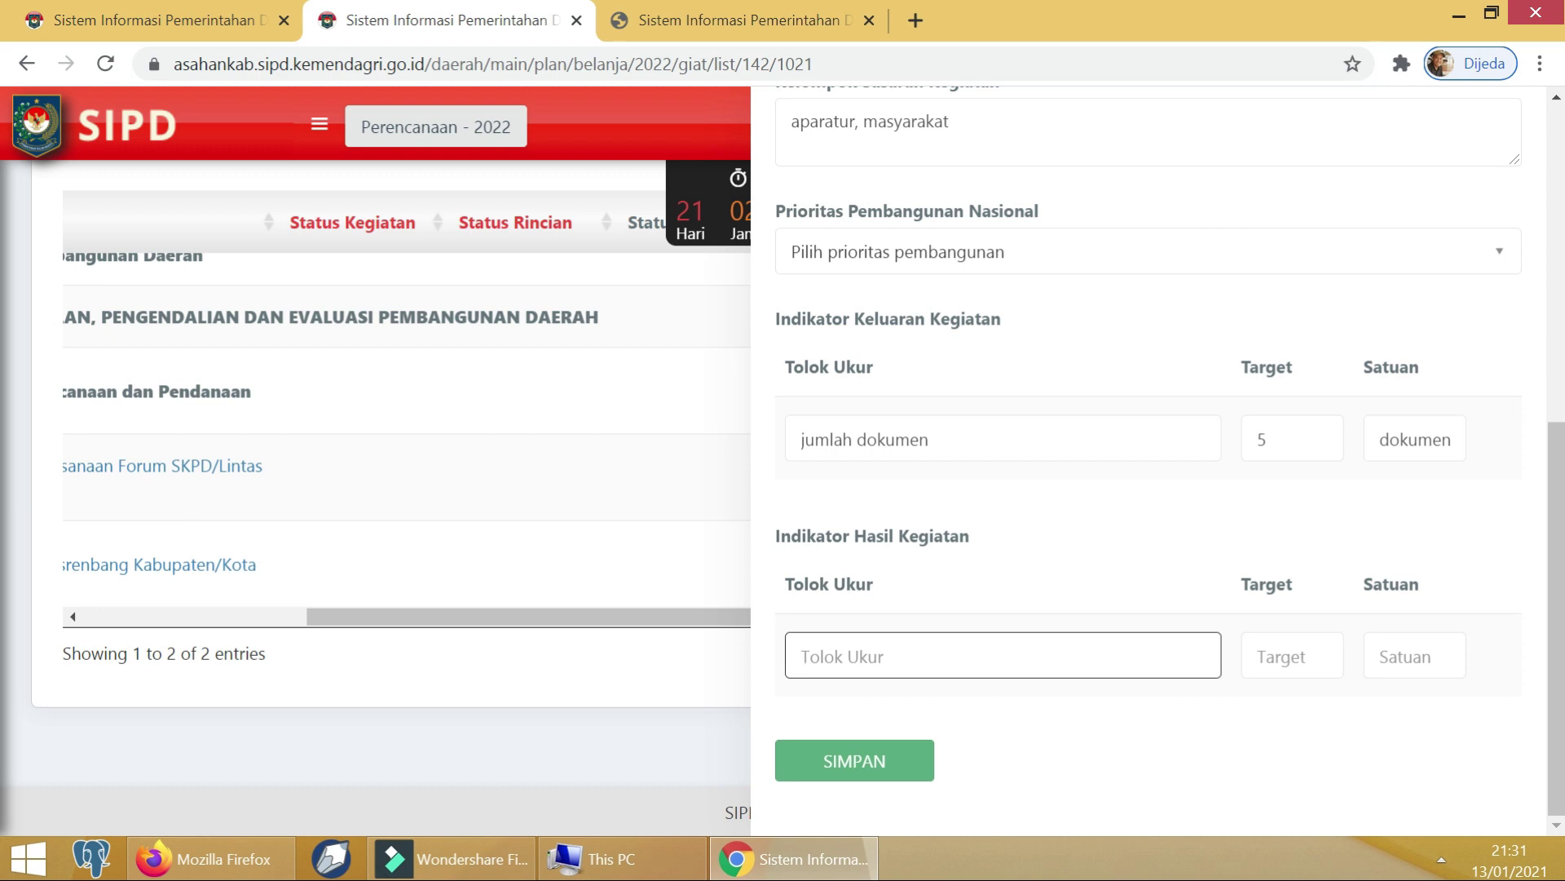
{"action": "type", "text": "tersedianya dokumen perencanaan tahunan"}
{"action": "key", "text": "Tab"}
{"action": "type", "text": "5"}
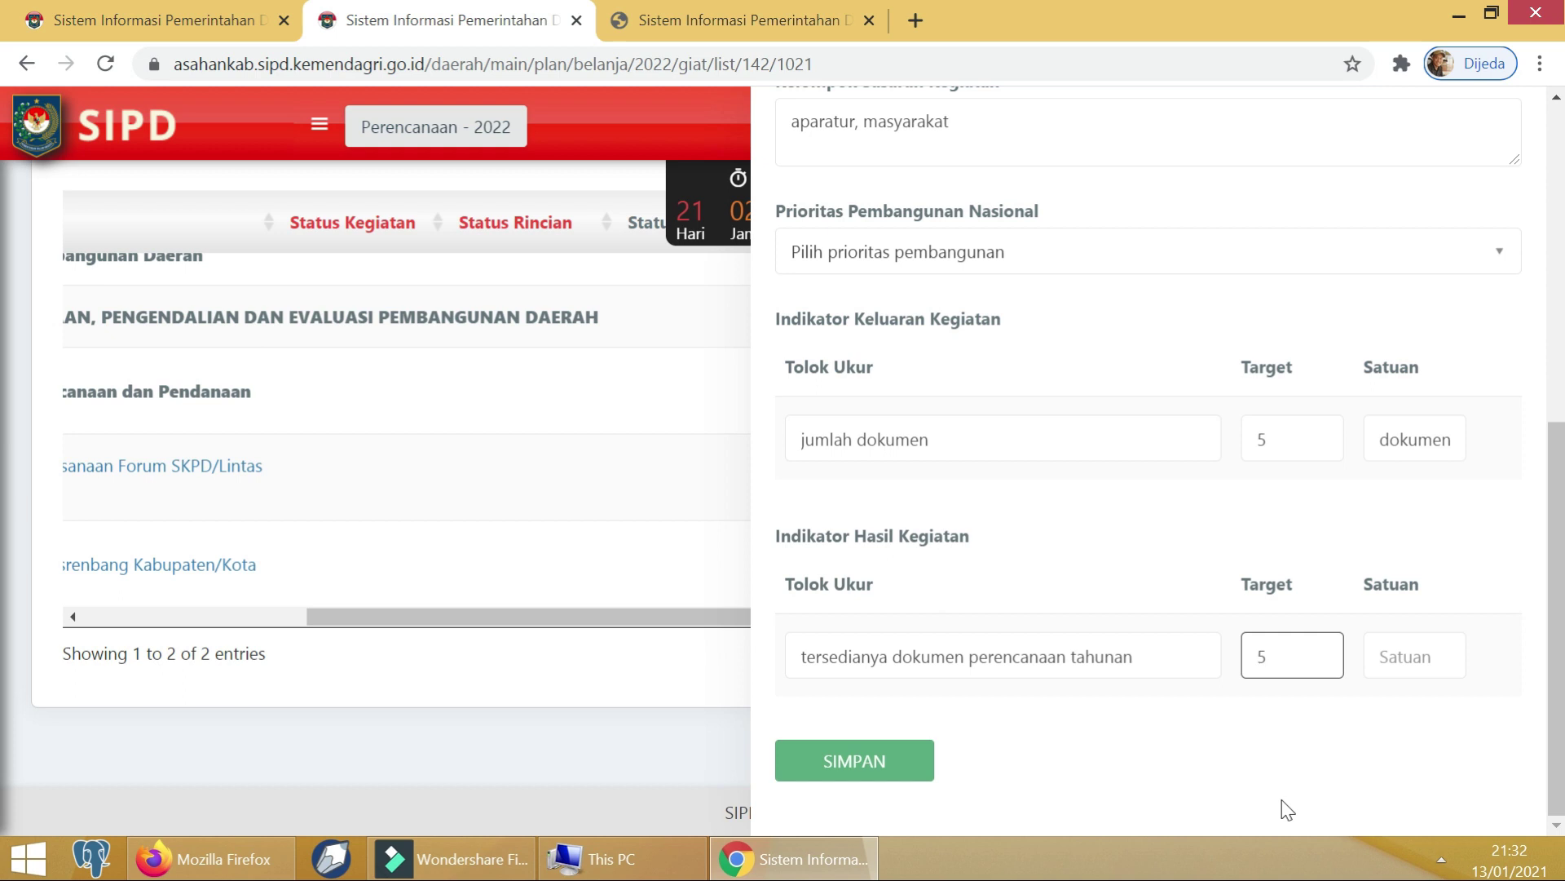
{"action": "key", "text": "Tab"}
{"action": "type", "text": "dokumen"}
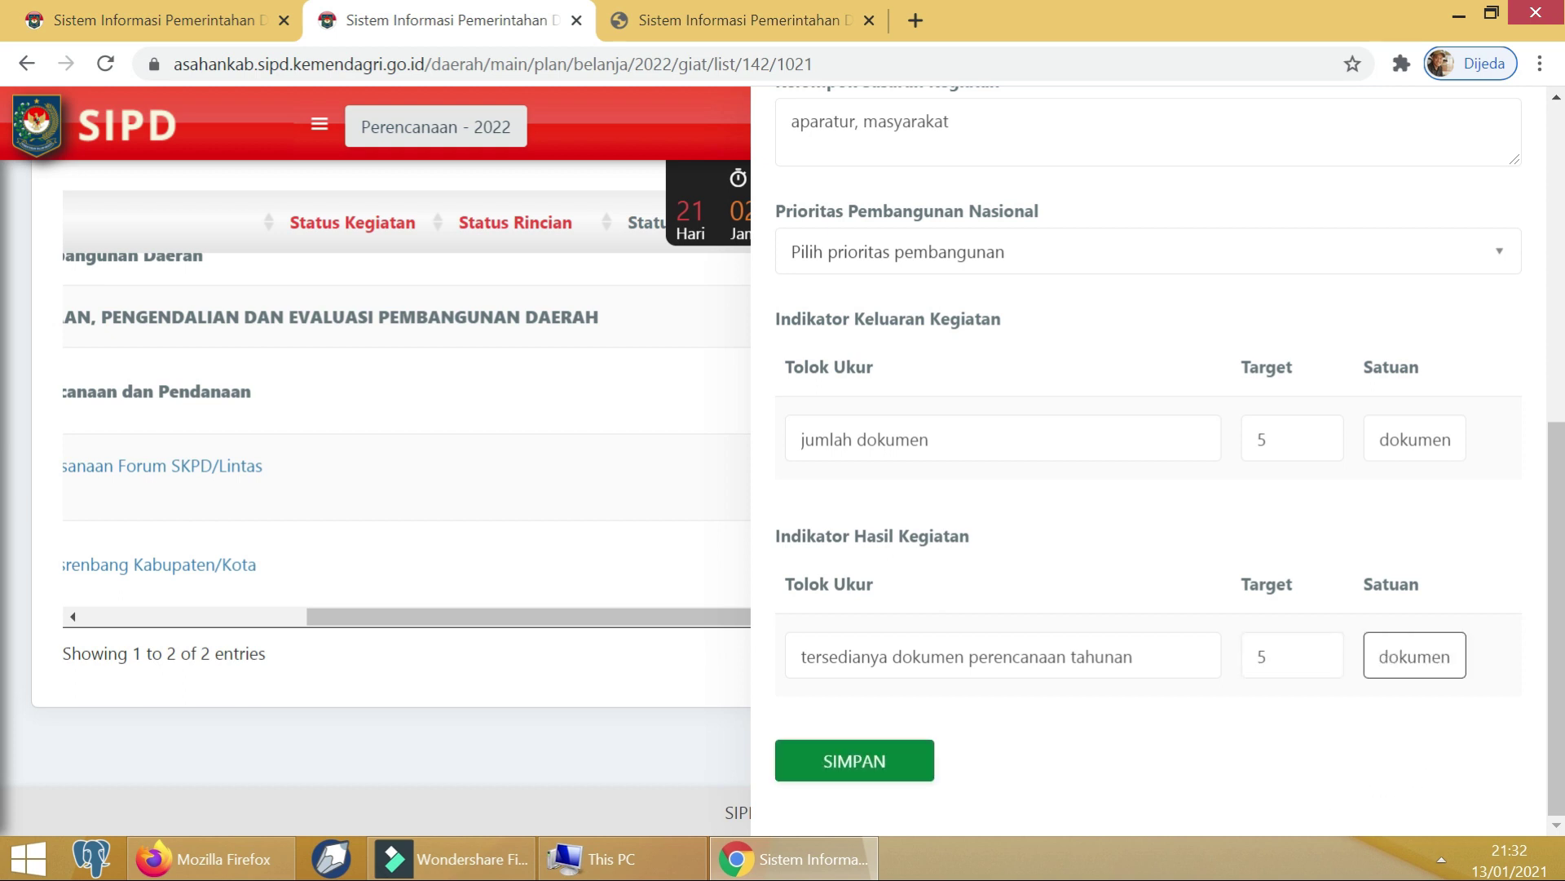
Check the completed activity form from Sub Unit through Indikator Hasil Kegiatan and save it.
{"action": "scroll", "coordinate": [990, 611], "scroll_direction": "up", "scroll_amount": 10}
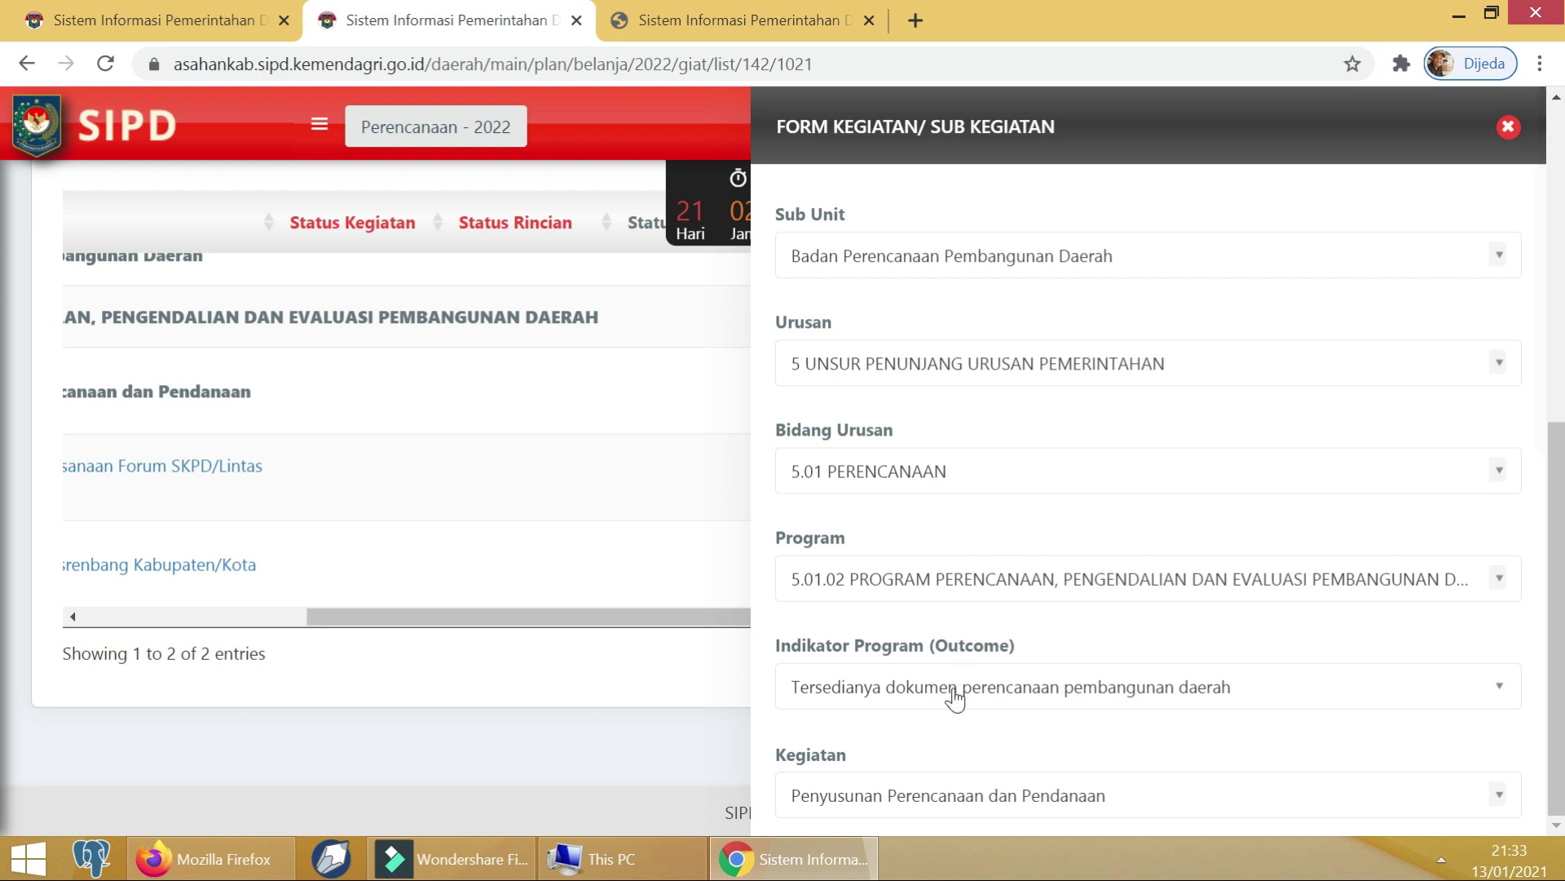
{"action": "scroll", "coordinate": [962, 725], "scroll_direction": "down", "scroll_amount": 3}
{"action": "scroll", "coordinate": [964, 734], "scroll_direction": "down", "scroll_amount": 3}
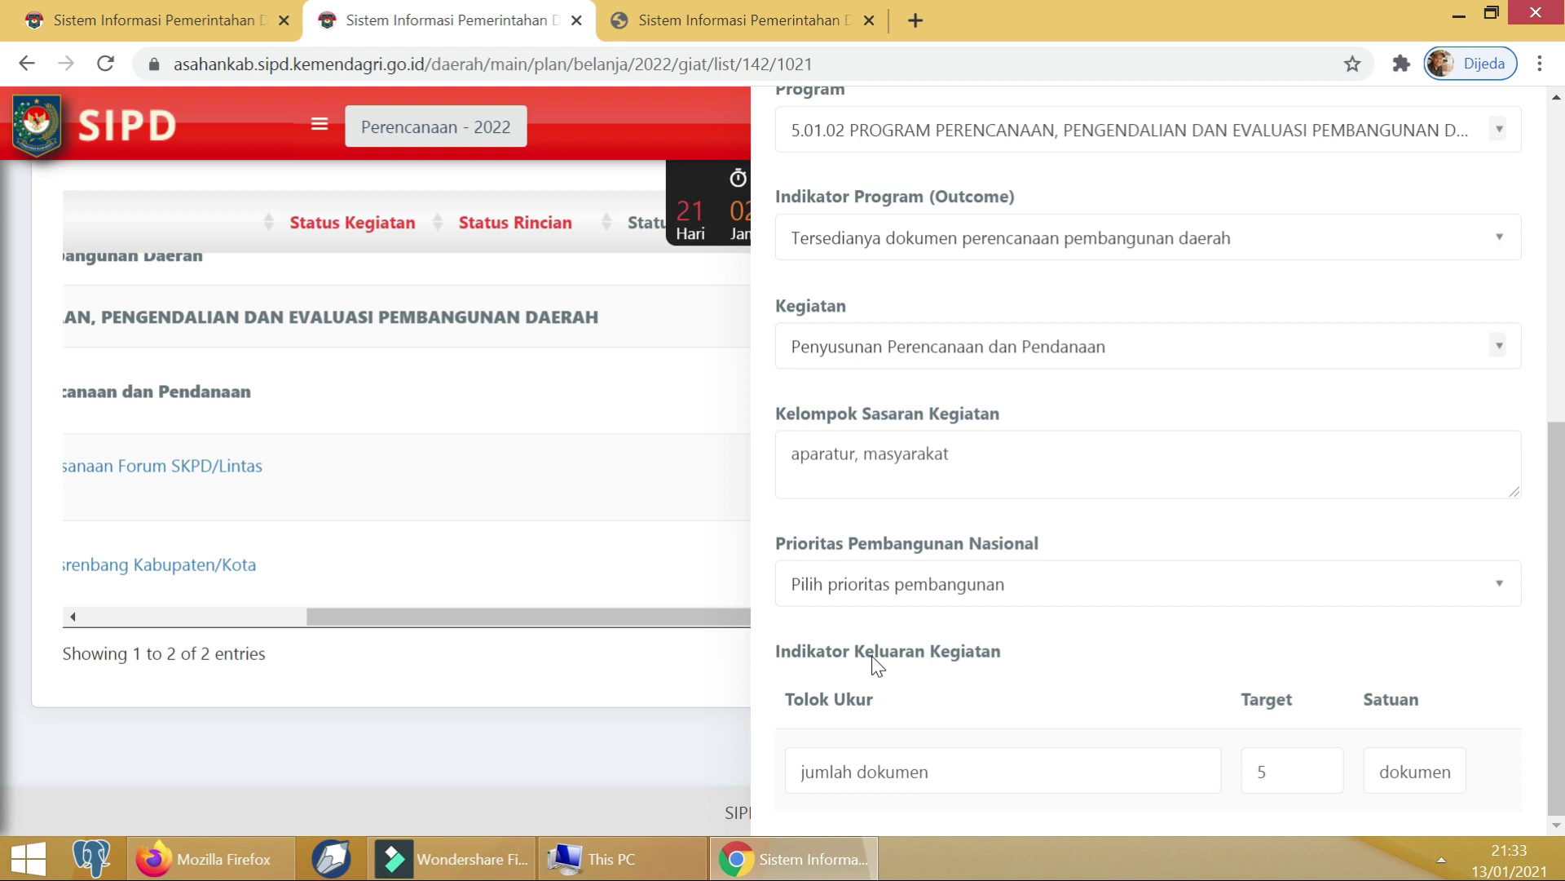
{"action": "scroll", "coordinate": [922, 660], "scroll_direction": "down", "scroll_amount": 5}
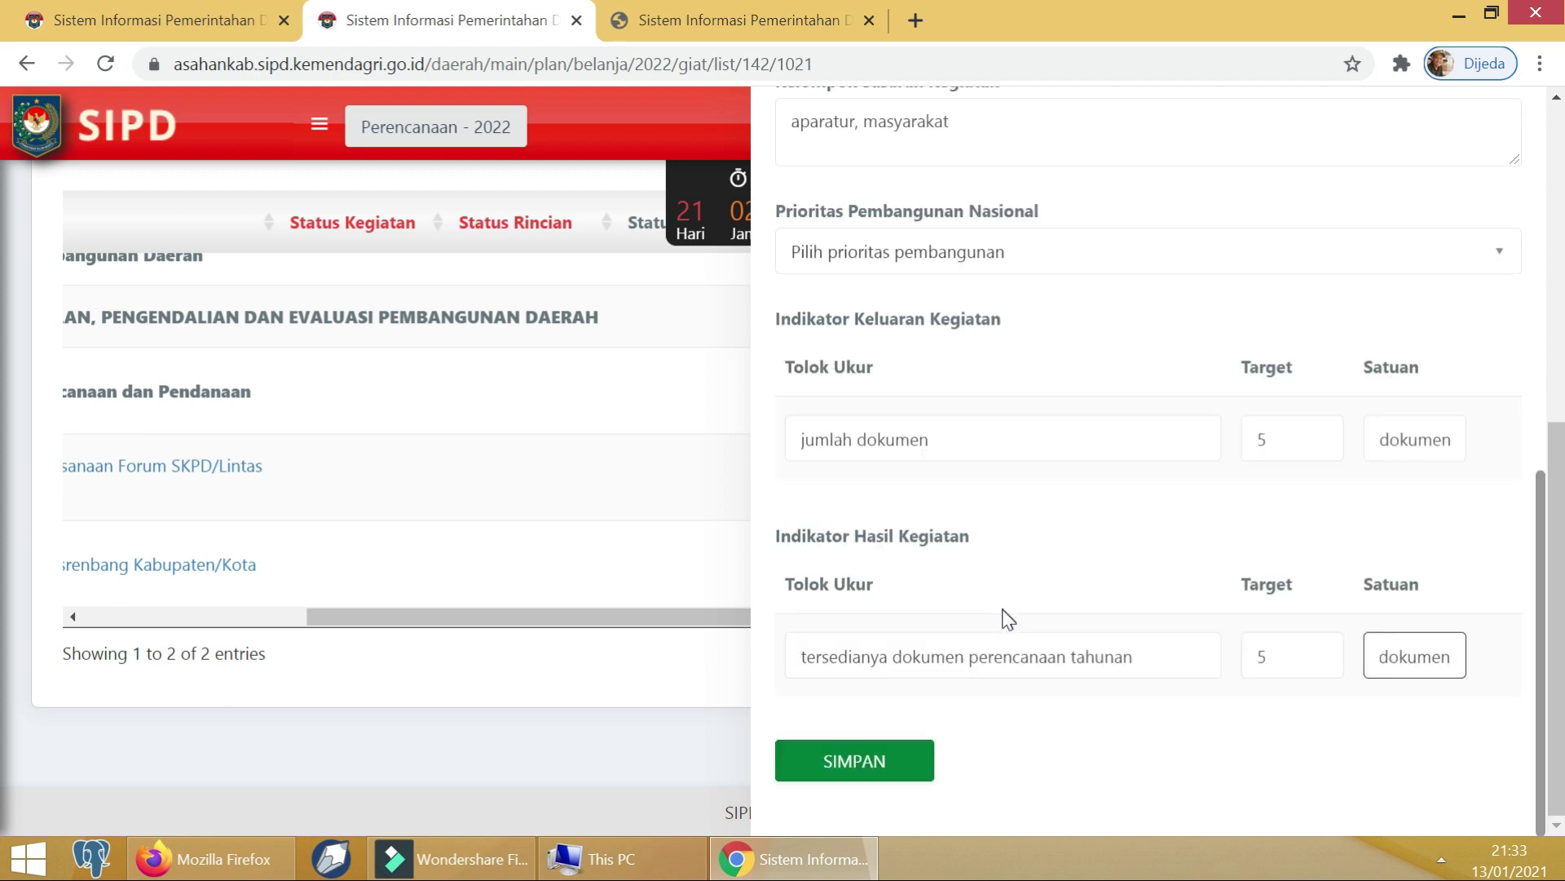
{"action": "left_click", "coordinate": [882, 773]}
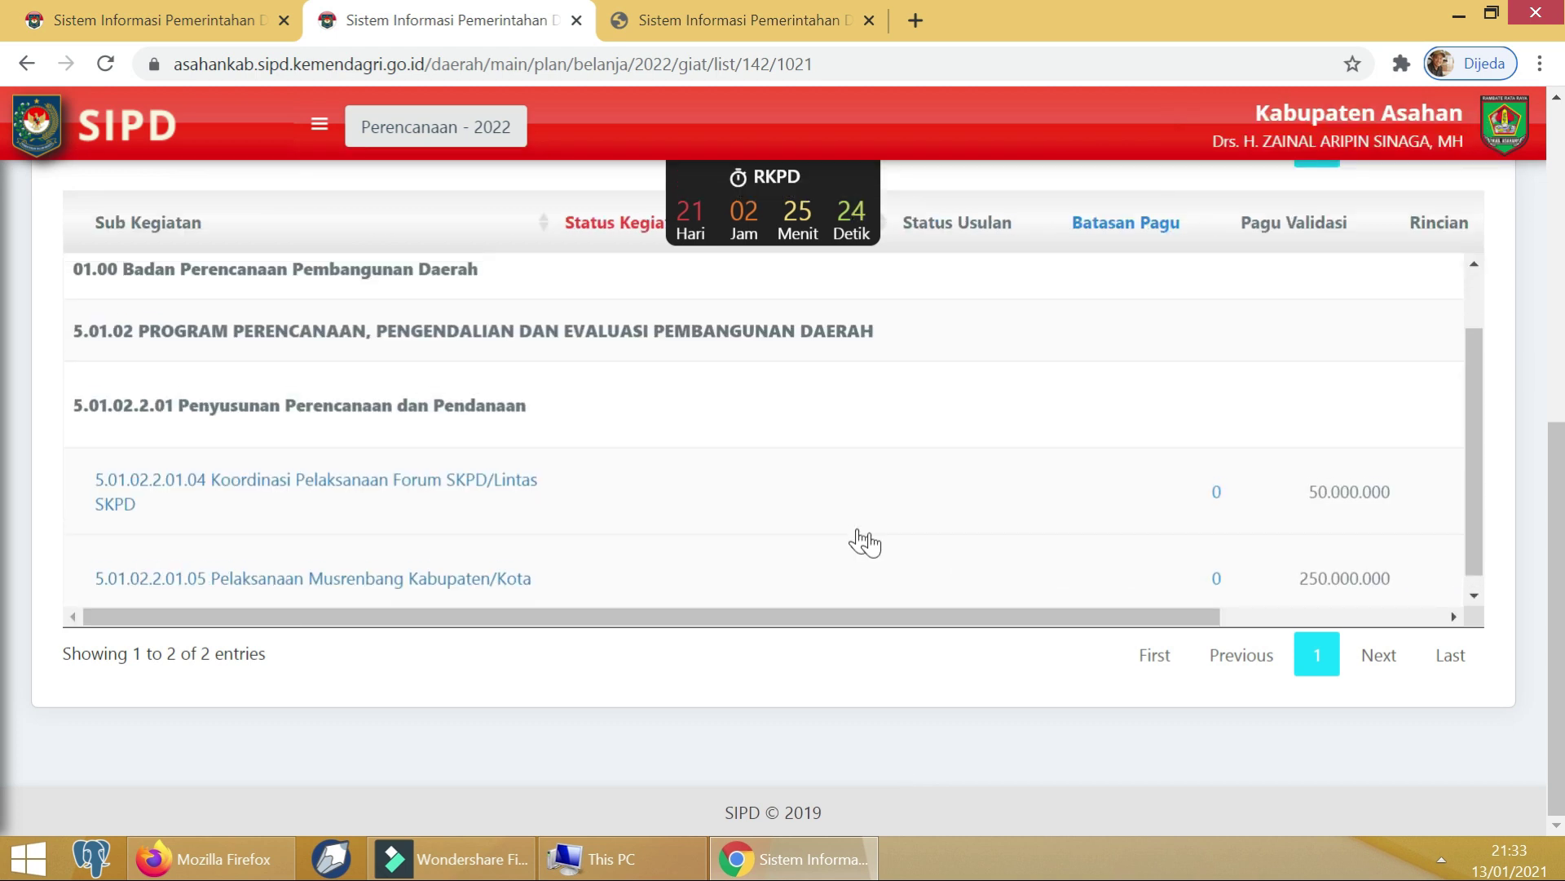
Reopen the edit form of the 5.01.02.2.01 Penyusunan Perencanaan dan Pendanaan activity to check its saved entries.
{"action": "left_click_drag", "start_coordinate": [1093, 617], "coordinate": [1421, 580]}
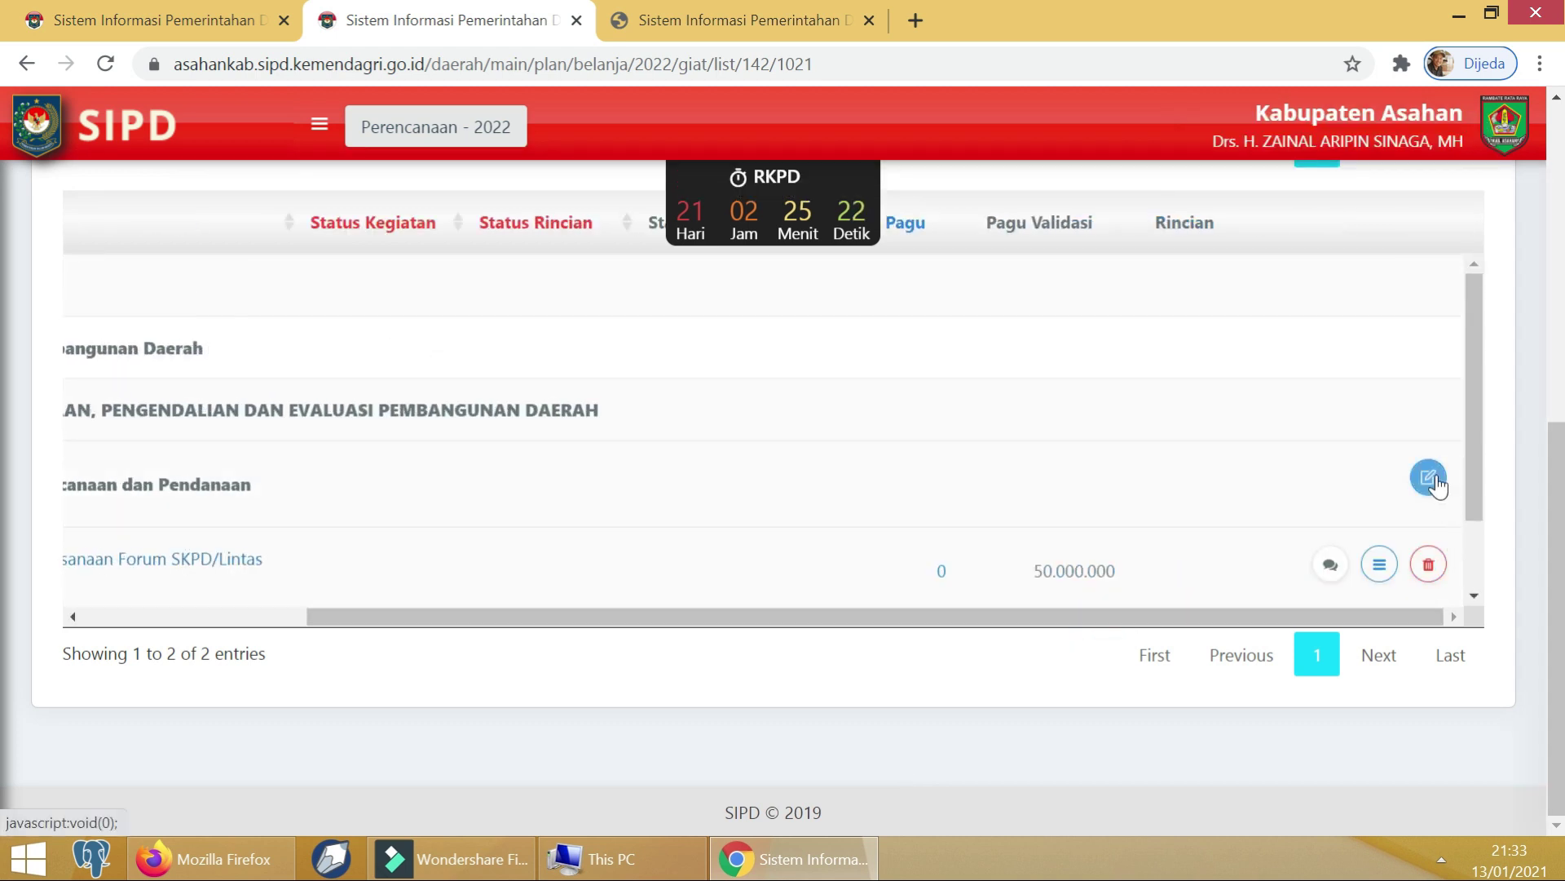
{"action": "left_click", "coordinate": [1435, 485]}
{"action": "scroll", "coordinate": [1386, 408], "scroll_direction": "up", "scroll_amount": 10}
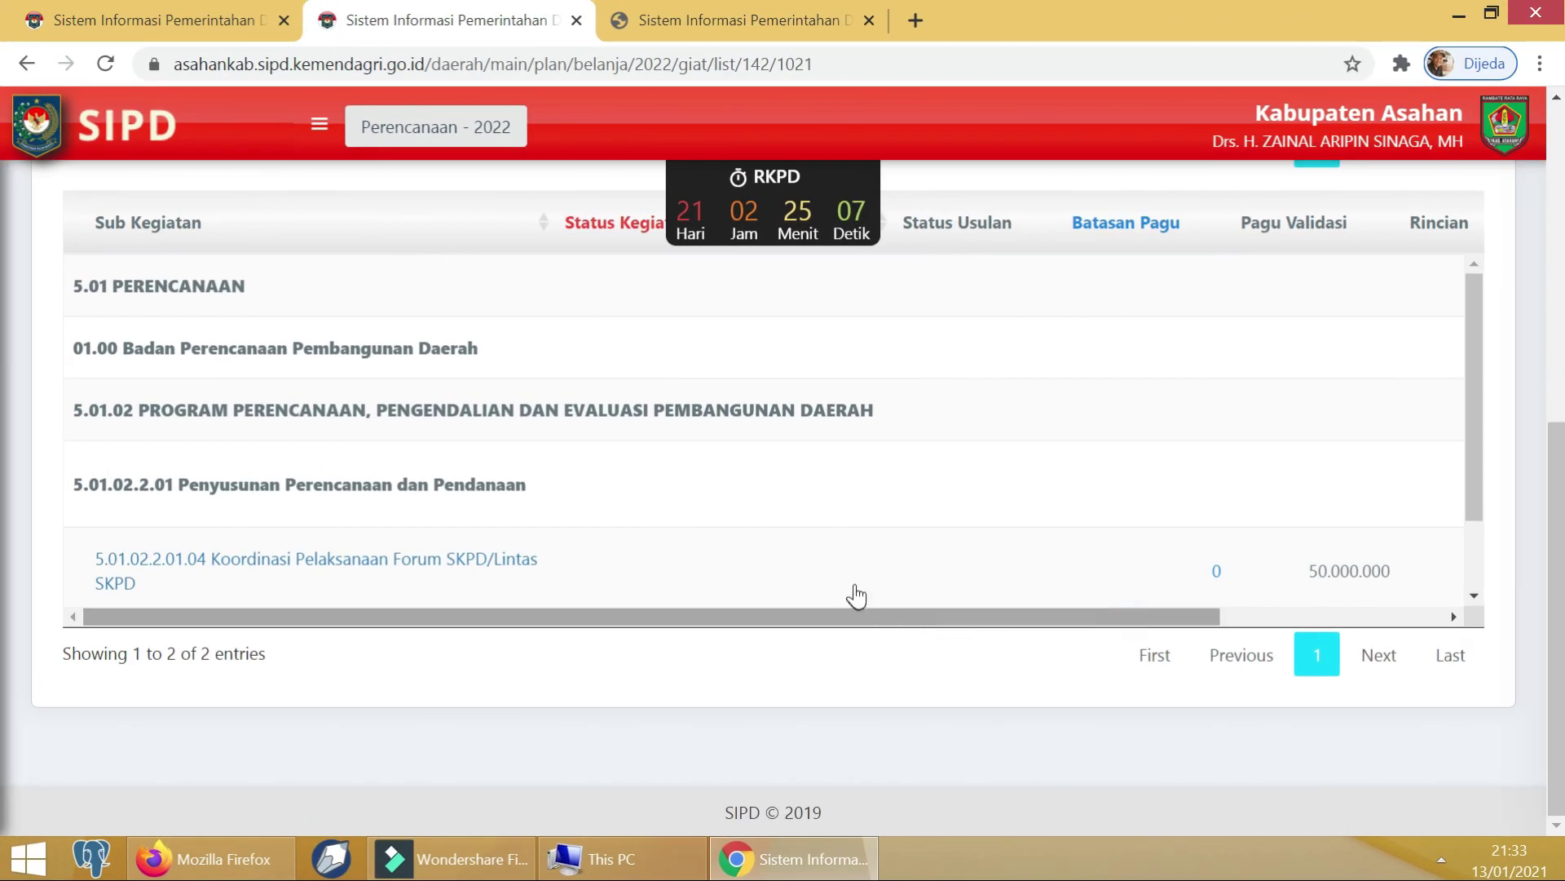
Generate the Renja Lampiran 1 report for Badan Perencanaan Pembangunan Daerah using the Rancangan Awal - Ranwal RKPD schedule.
{"action": "left_click", "coordinate": [319, 148]}
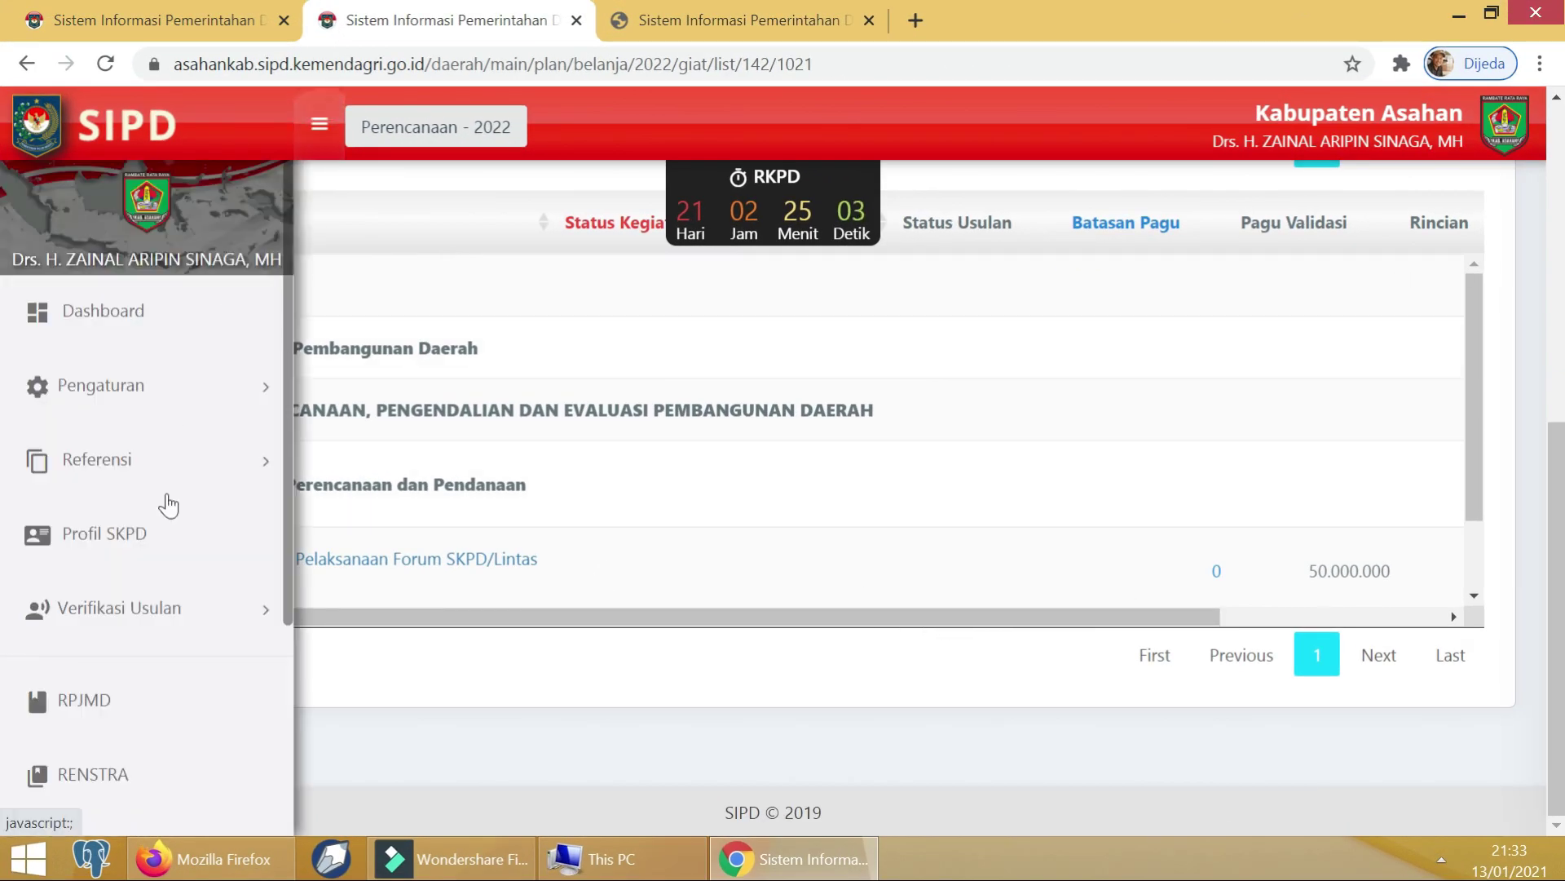
{"action": "scroll", "coordinate": [180, 619], "scroll_direction": "down", "scroll_amount": 3}
{"action": "left_click", "coordinate": [178, 805]}
{"action": "scroll", "coordinate": [163, 734], "scroll_direction": "down", "scroll_amount": 2}
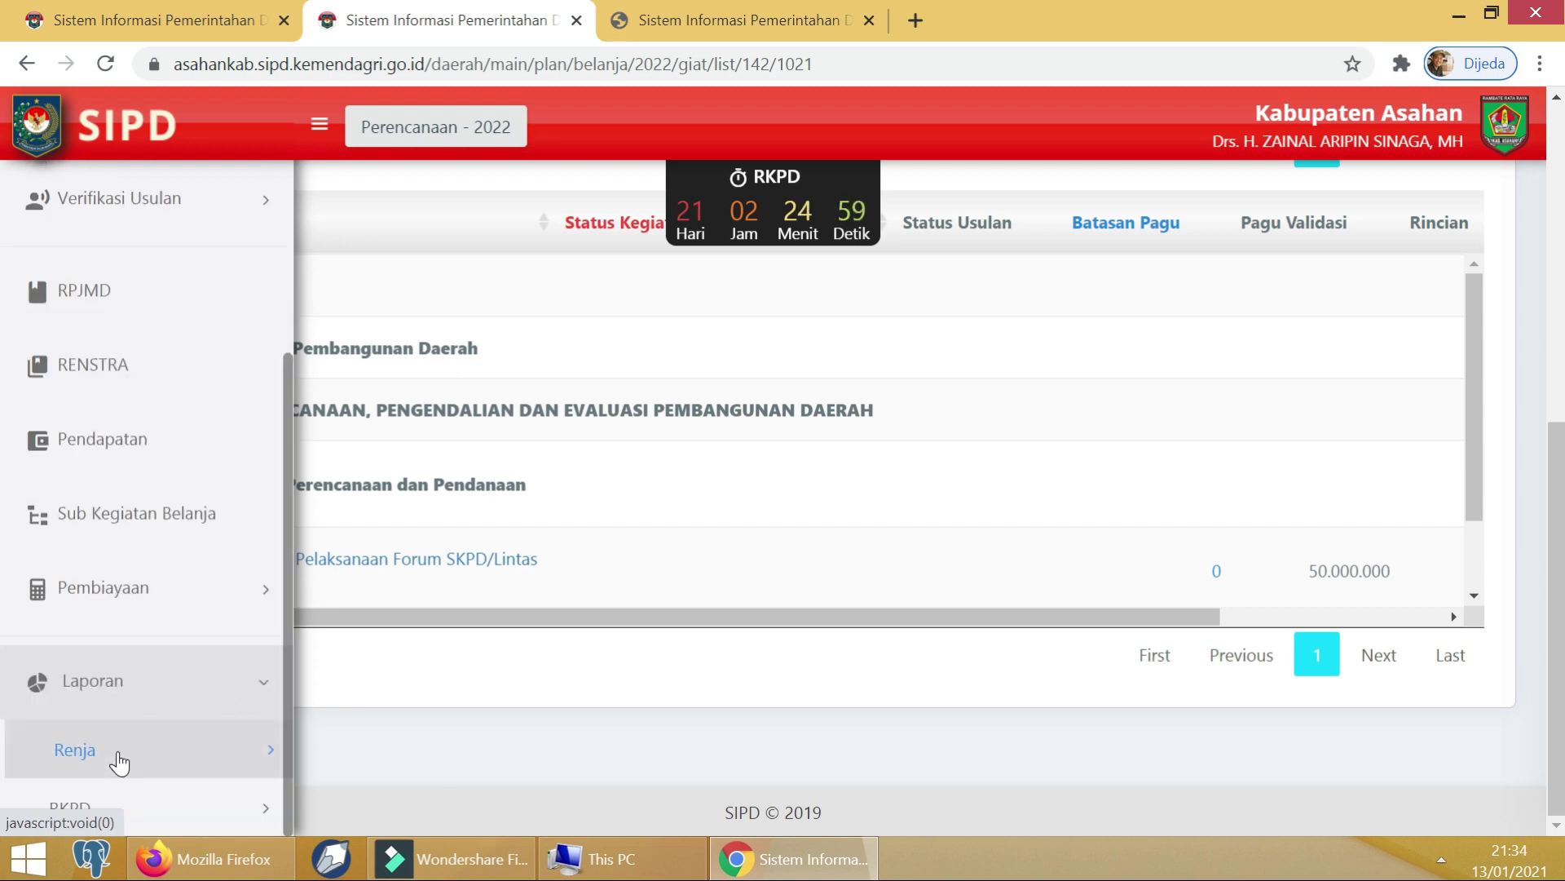
{"action": "left_click", "coordinate": [150, 747]}
{"action": "scroll", "coordinate": [245, 722], "scroll_direction": "down", "scroll_amount": 1}
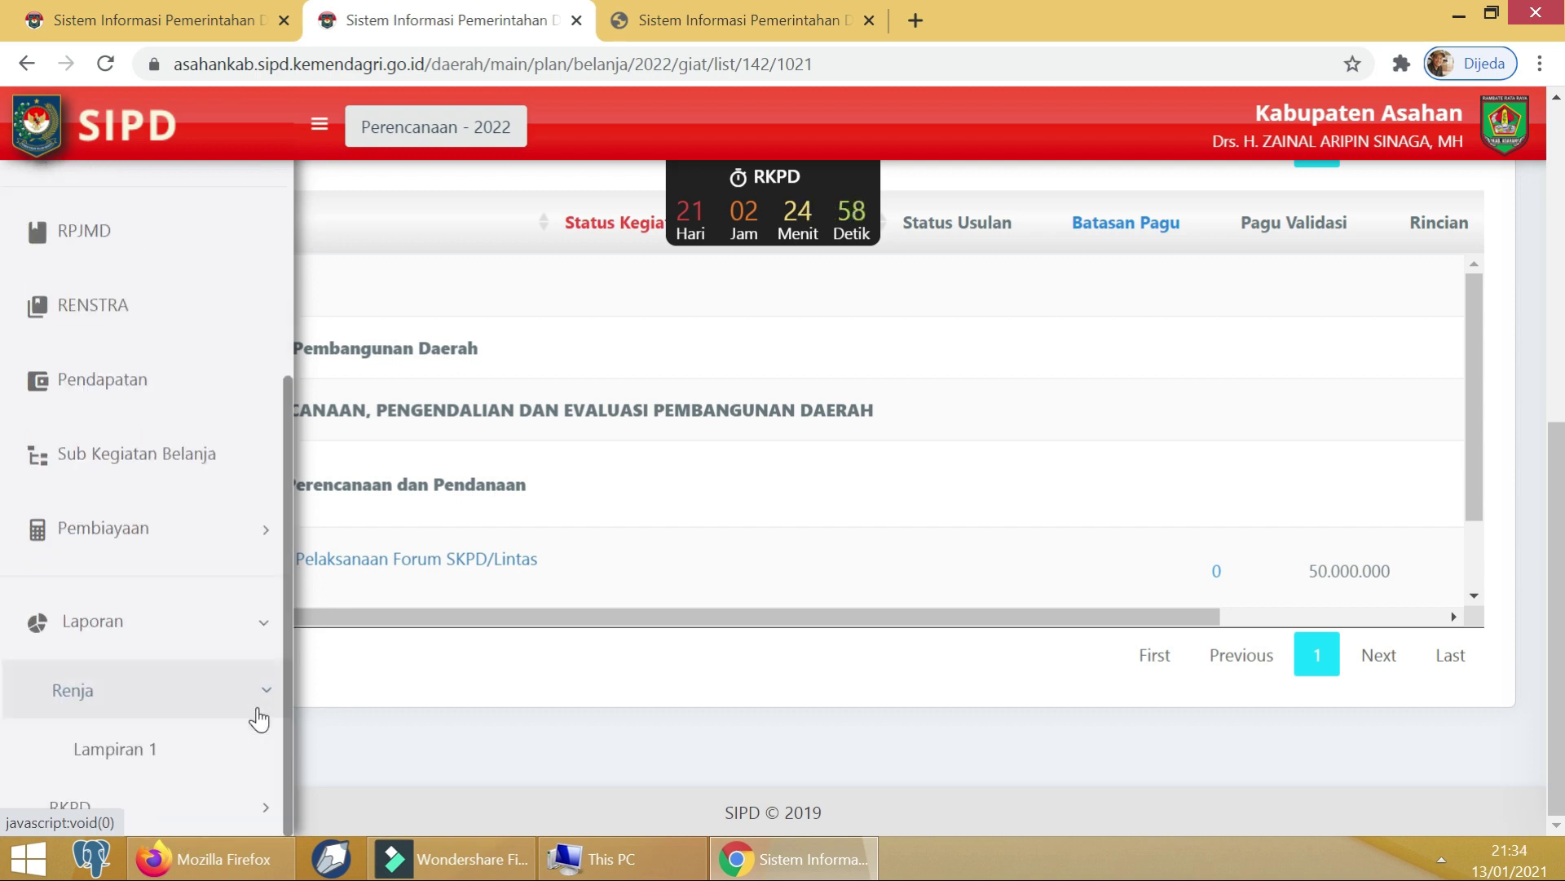
{"action": "left_click", "coordinate": [127, 754]}
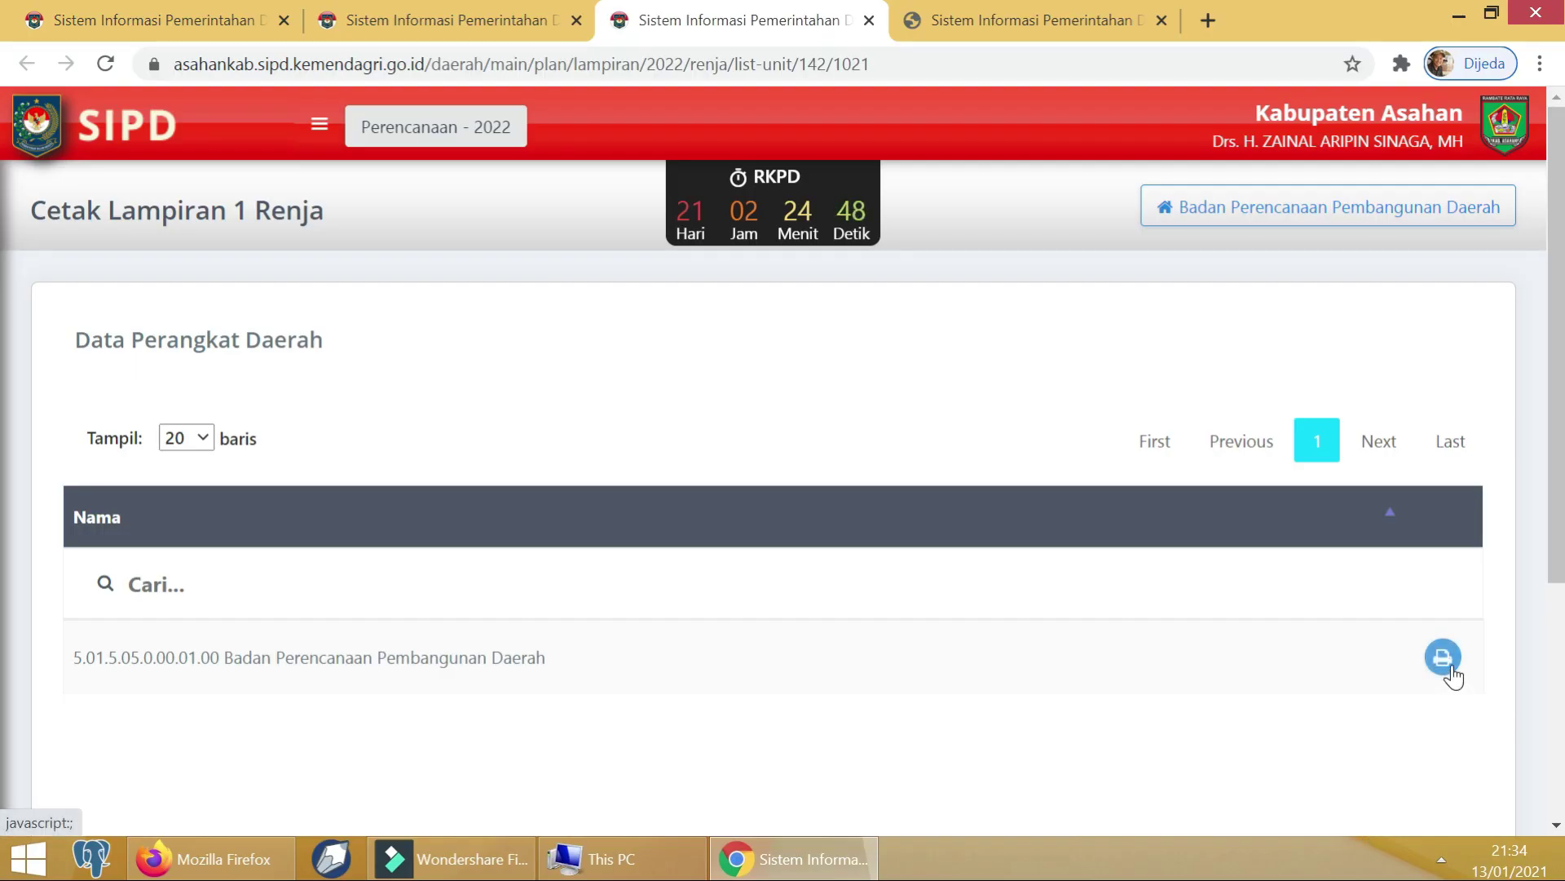
{"action": "left_click", "coordinate": [1451, 667]}
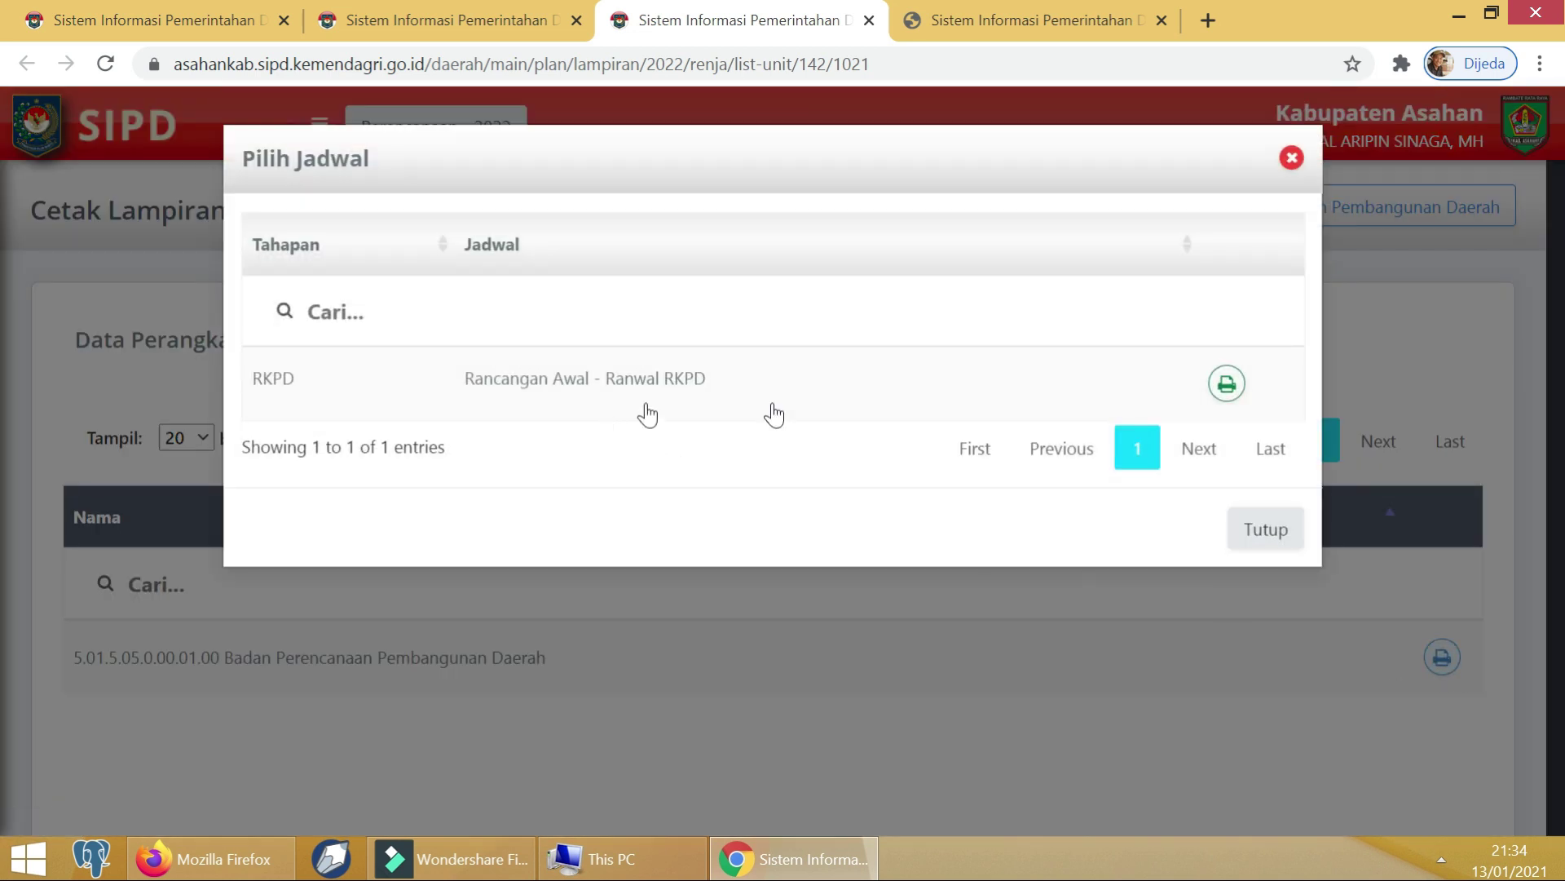
{"action": "left_click", "coordinate": [1226, 383]}
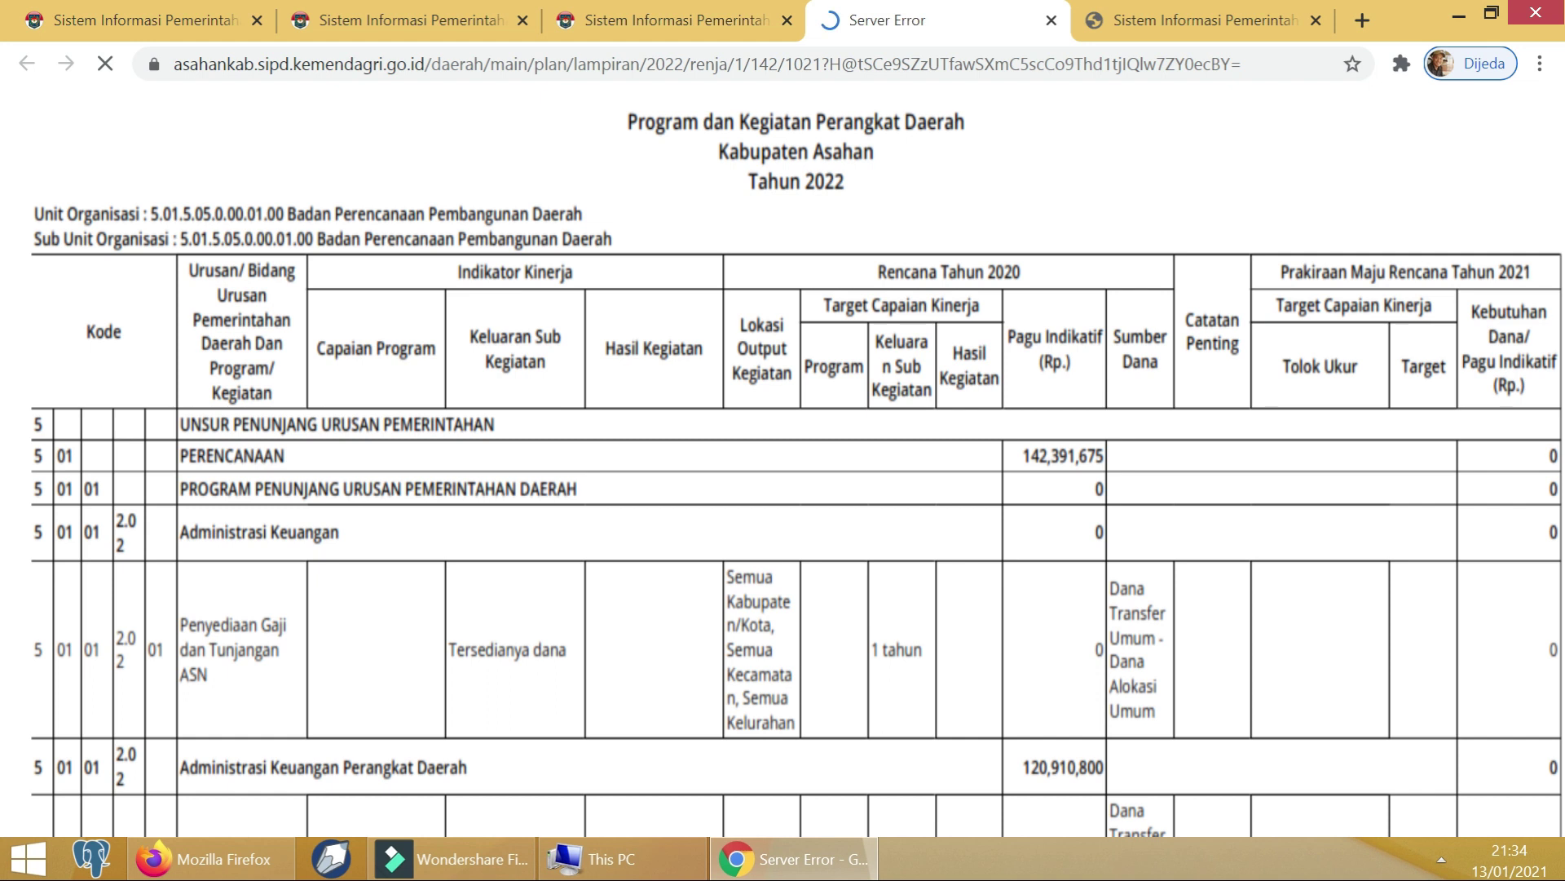